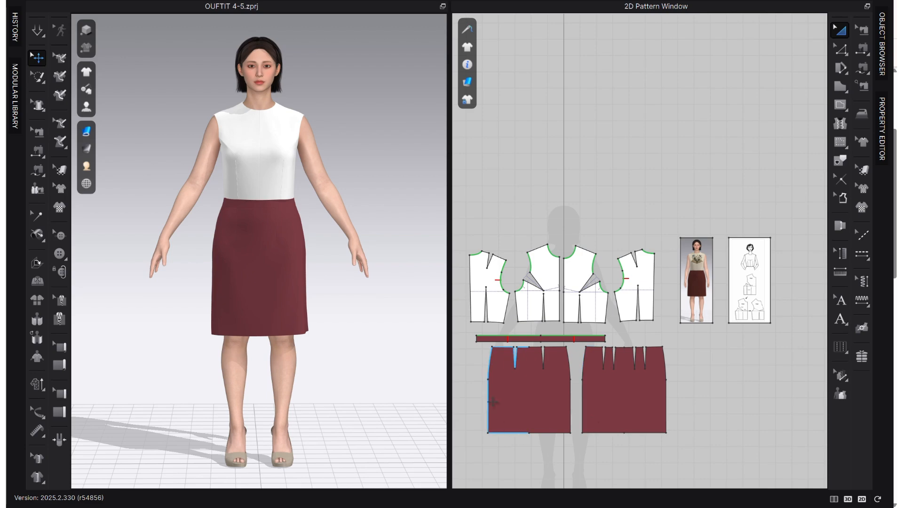
Examine the reference outfit image and the front bodice dart-manipulation diagram placed beside the patterns.
{"action": "scroll", "coordinate": [712, 291], "scroll_direction": "up", "scroll_amount": 6}
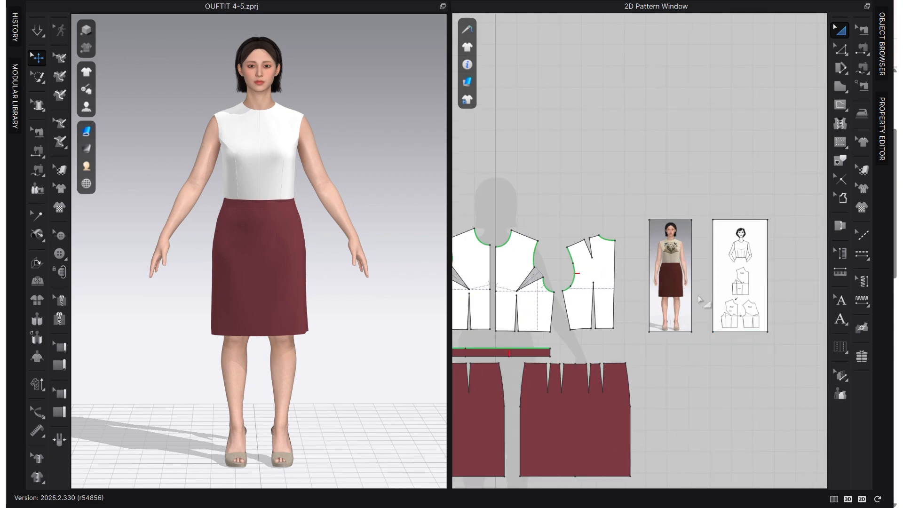
{"action": "right_click_drag", "start_coordinate": [689, 262], "coordinate": [581, 265]}
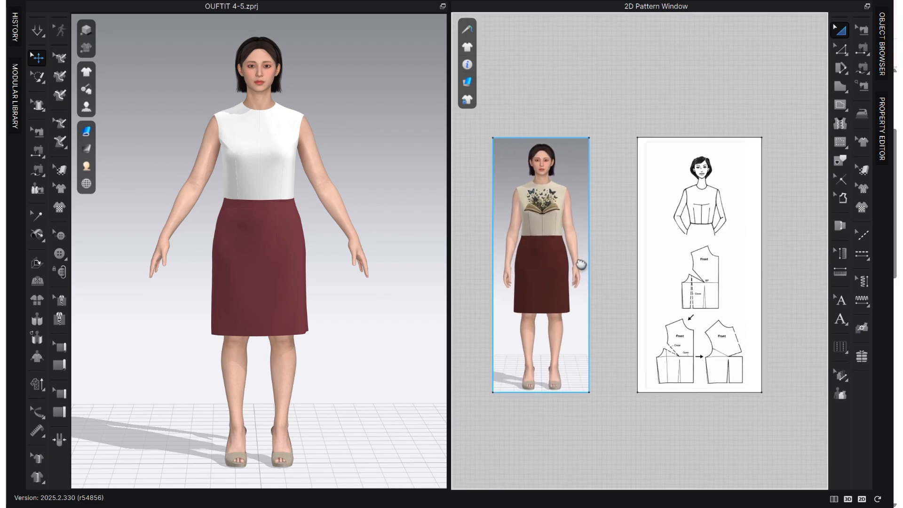
{"action": "scroll", "coordinate": [579, 186], "scroll_direction": "up", "scroll_amount": 4}
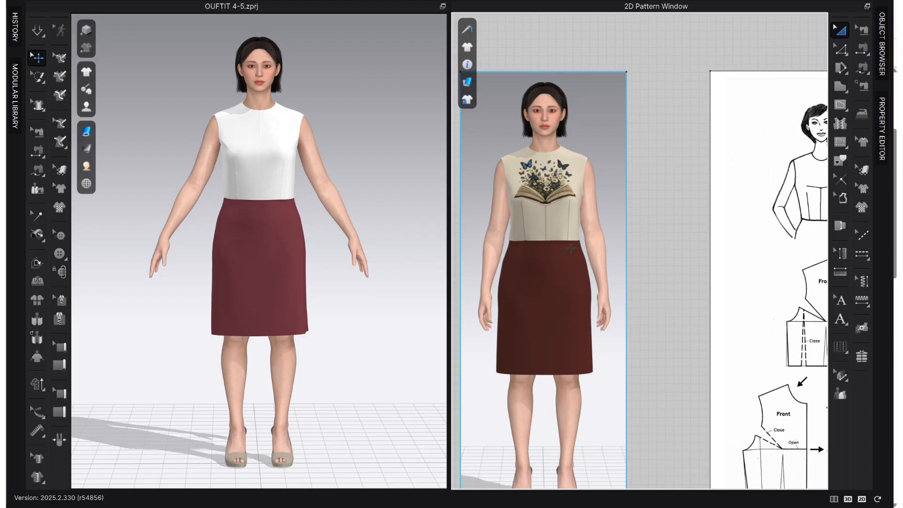
{"action": "scroll", "coordinate": [727, 237], "scroll_direction": "down", "scroll_amount": 2}
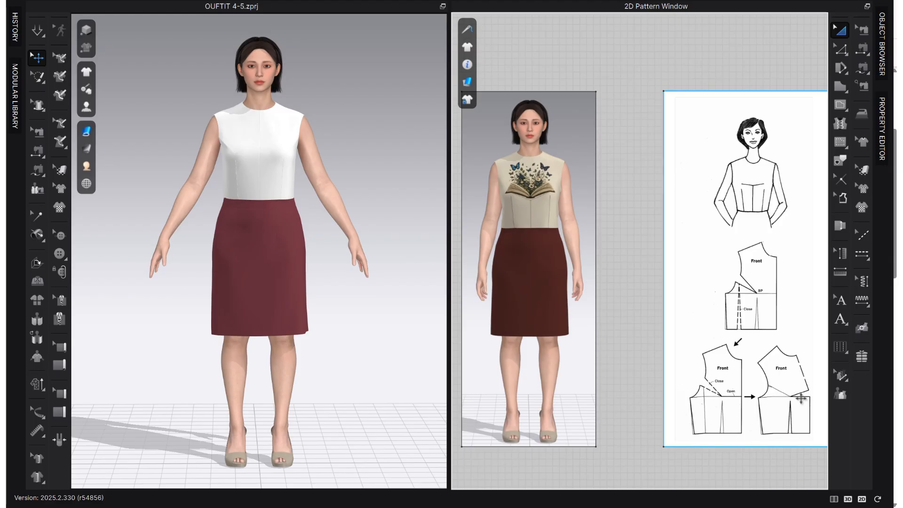
{"action": "right_click_drag", "start_coordinate": [599, 369], "coordinate": [734, 368]}
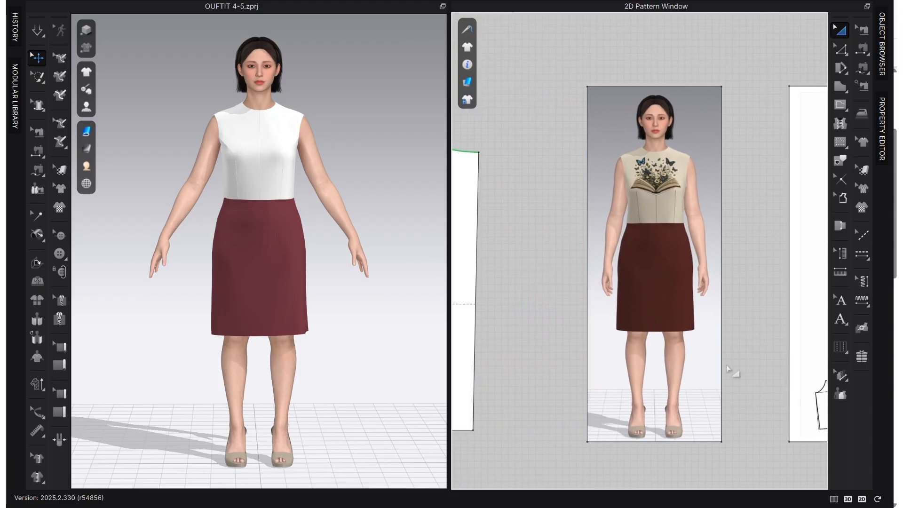
{"action": "scroll", "coordinate": [732, 368], "scroll_direction": "down", "scroll_amount": 3}
{"action": "scroll", "coordinate": [698, 276], "scroll_direction": "up", "scroll_amount": 4}
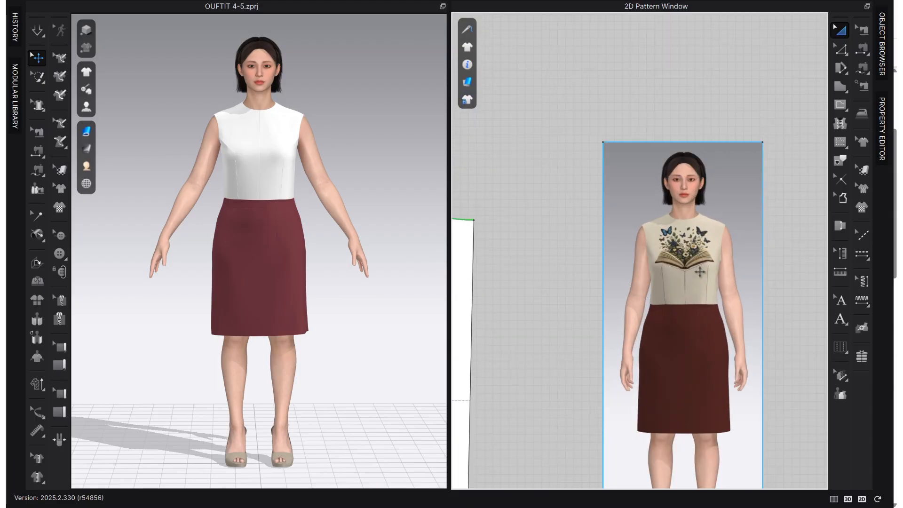
{"action": "scroll", "coordinate": [722, 297], "scroll_direction": "down", "scroll_amount": 3}
Split the front bodice's center front line below the bust line, setting Line 1 to 4 cm.
{"action": "middle_click_drag", "start_coordinate": [705, 311], "coordinate": [830, 297]}
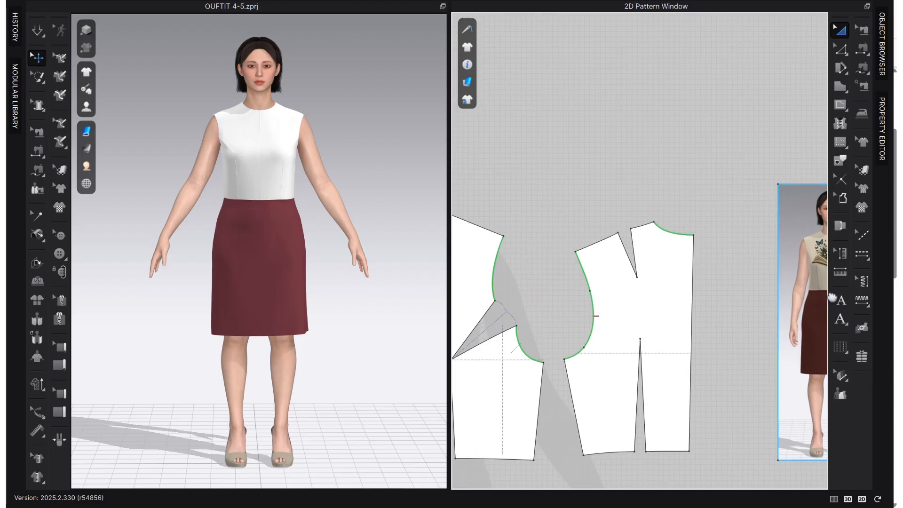
{"action": "scroll", "coordinate": [733, 354], "scroll_direction": "down", "scroll_amount": 3}
{"action": "scroll", "coordinate": [570, 371], "scroll_direction": "up", "scroll_amount": 5}
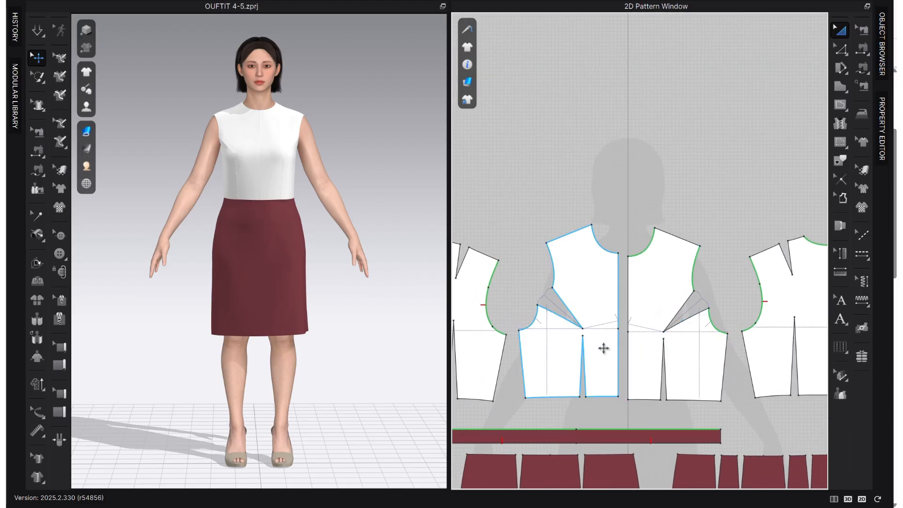
{"action": "key", "text": "z"}
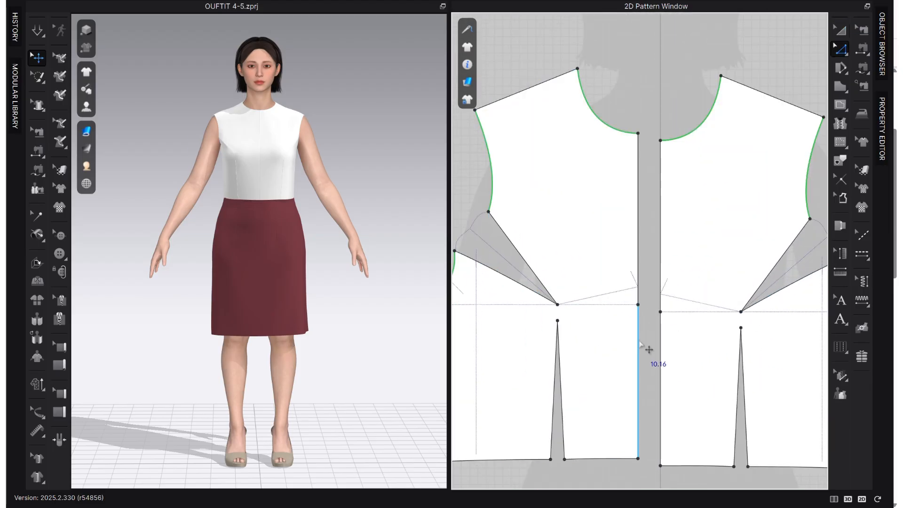
{"action": "right_click", "coordinate": [639, 340]}
{"action": "left_click", "coordinate": [676, 149]}
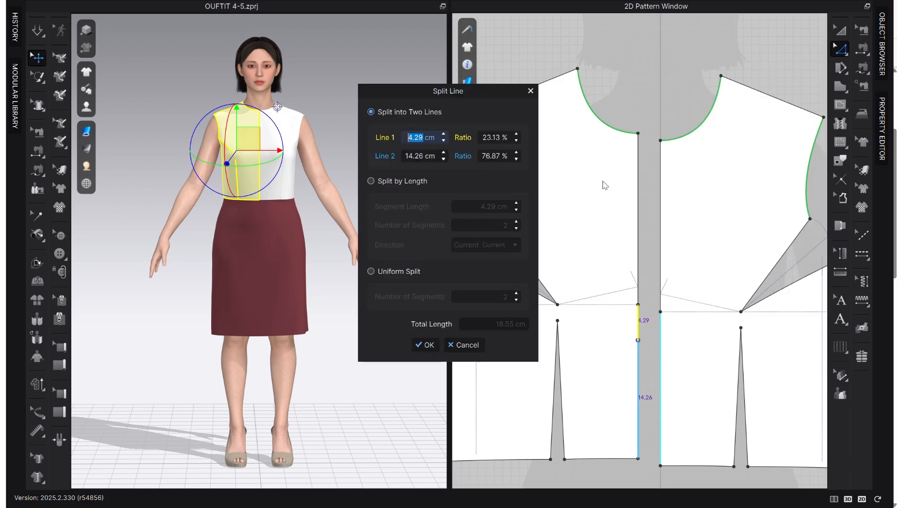
{"action": "type", "text": "4"}
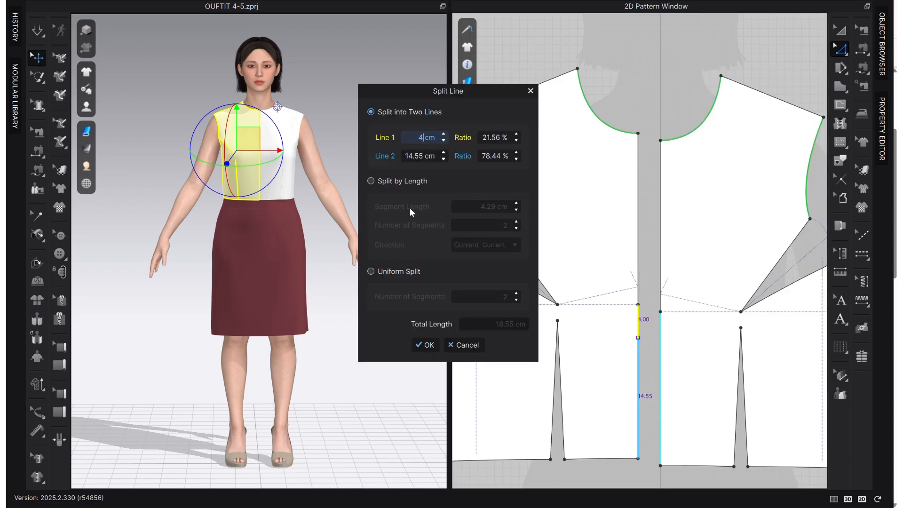
{"action": "left_click", "coordinate": [428, 345]}
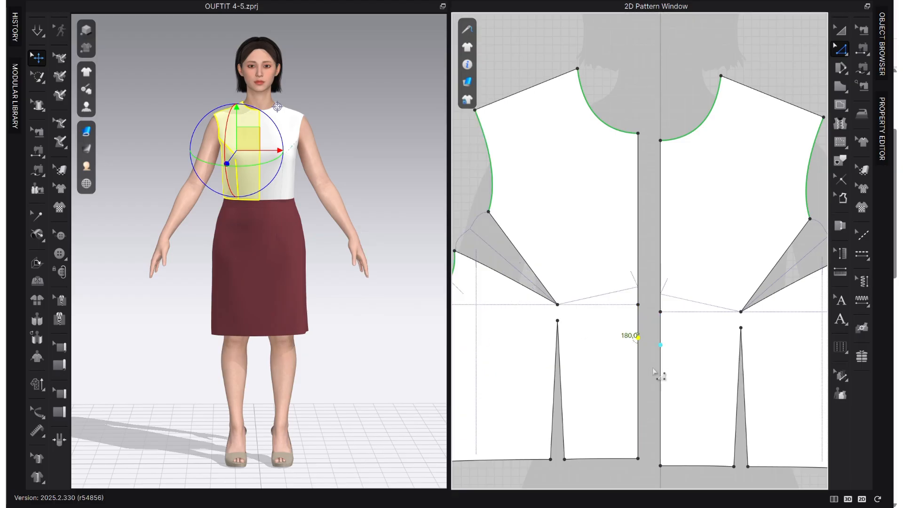
{"action": "left_click", "coordinate": [645, 365]}
Delete the mirrored front bodice half on the wearer's left side.
{"action": "scroll", "coordinate": [527, 338], "scroll_direction": "down", "scroll_amount": 3}
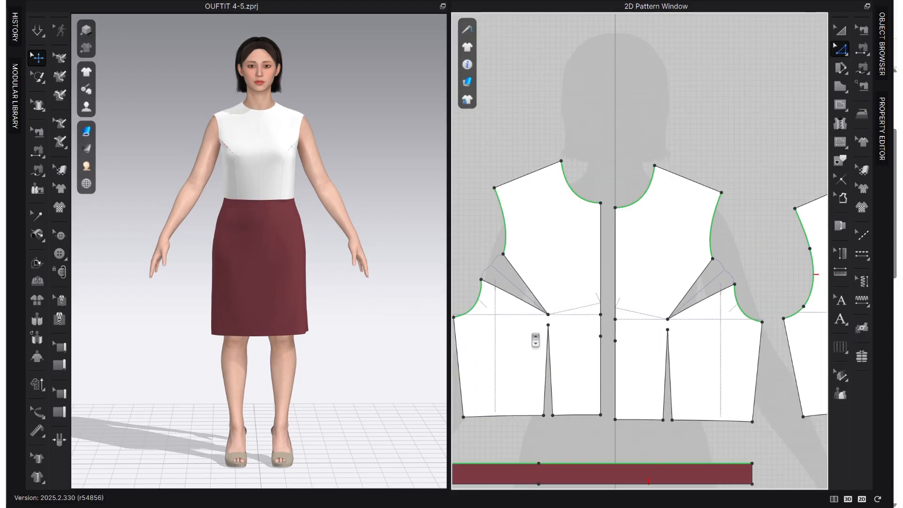
{"action": "middle_click_drag", "start_coordinate": [598, 337], "coordinate": [576, 327]}
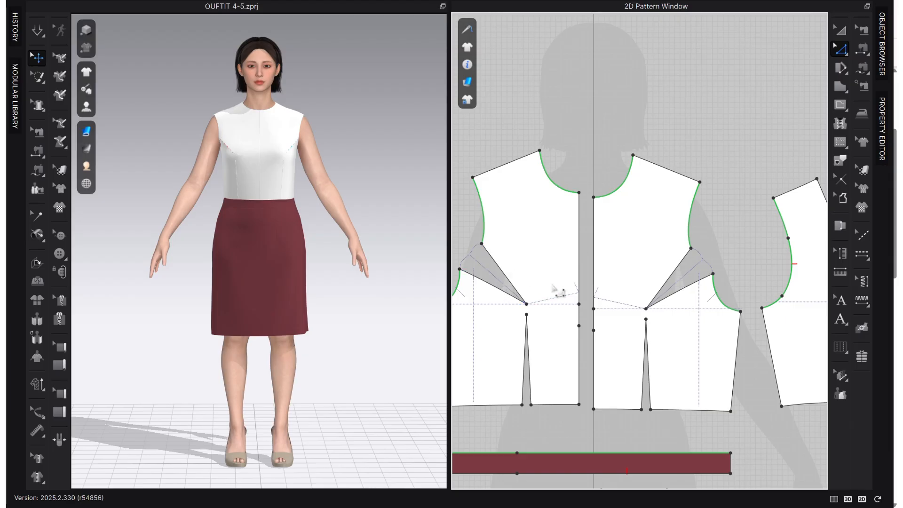
{"action": "middle_click_drag", "start_coordinate": [661, 337], "coordinate": [729, 327]}
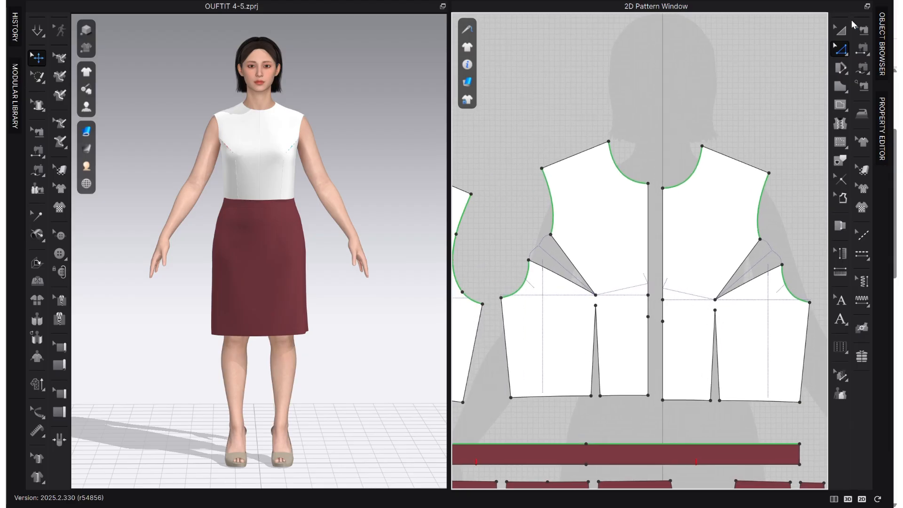
{"action": "left_click", "coordinate": [842, 29]}
{"action": "left_click", "coordinate": [677, 287]}
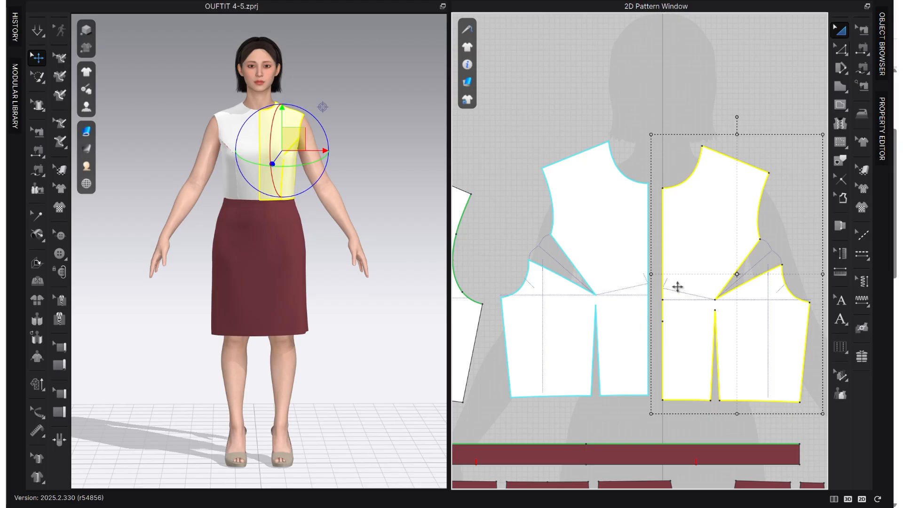
{"action": "key", "text": "Delete"}
{"action": "scroll", "coordinate": [621, 315], "scroll_direction": "up", "scroll_amount": 3}
{"action": "key", "text": "z"}
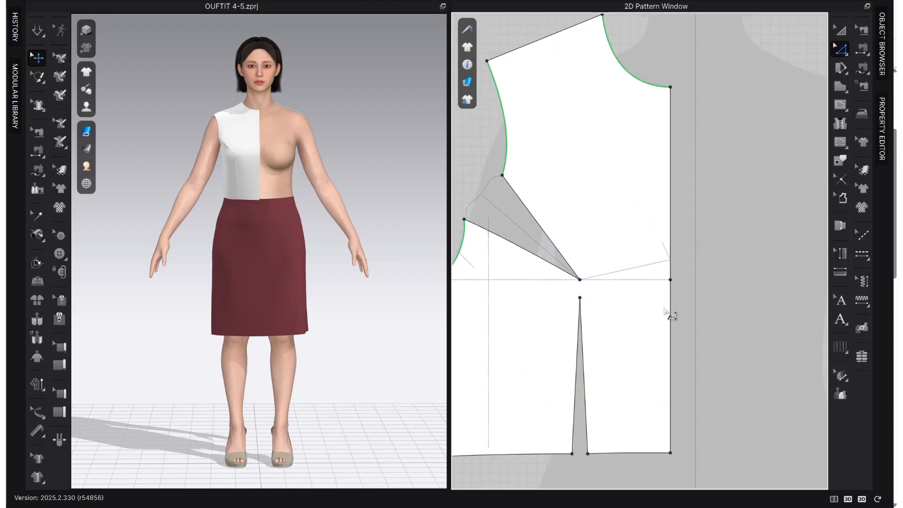
{"action": "left_click", "coordinate": [562, 255]}
{"action": "right_click", "coordinate": [557, 272]}
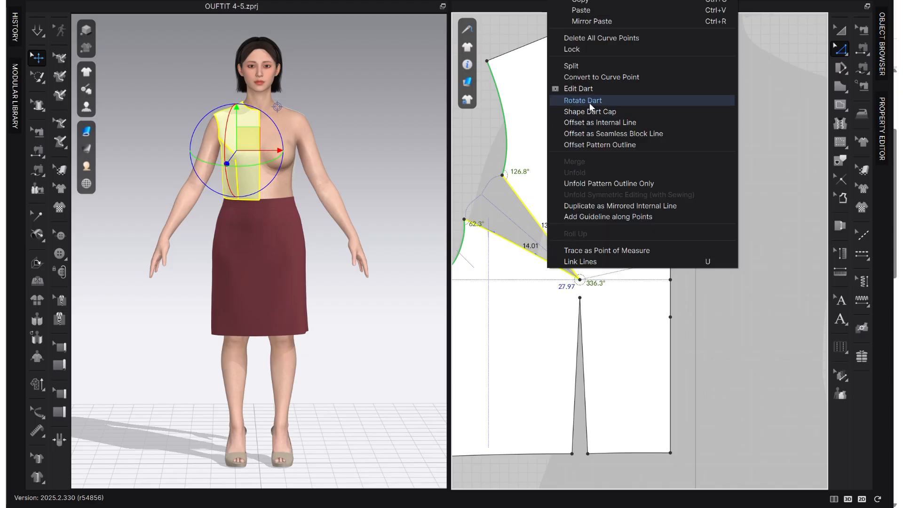
{"action": "left_click", "coordinate": [611, 99]}
{"action": "left_click", "coordinate": [667, 325]}
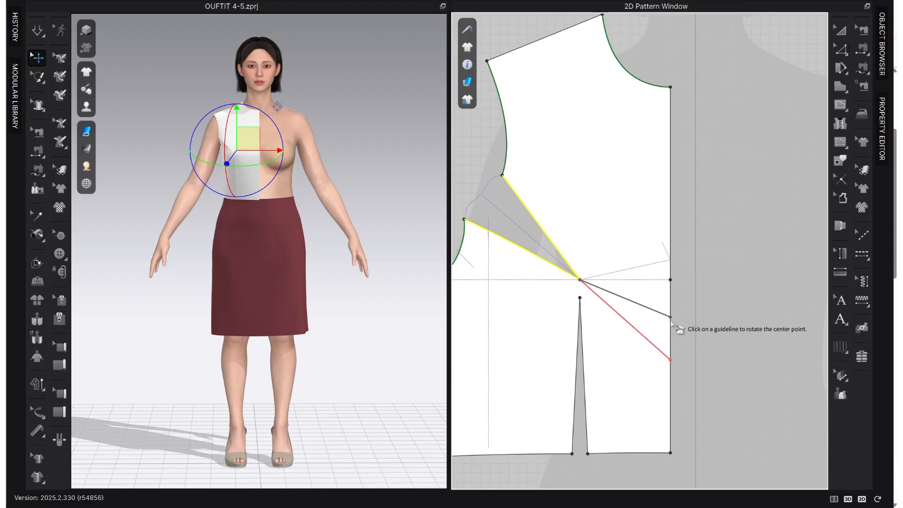
{"action": "left_click", "coordinate": [605, 291]}
Rotate the armhole dart of the remaining front bodice to the split point on the center front line.
{"action": "right_click", "coordinate": [569, 266]}
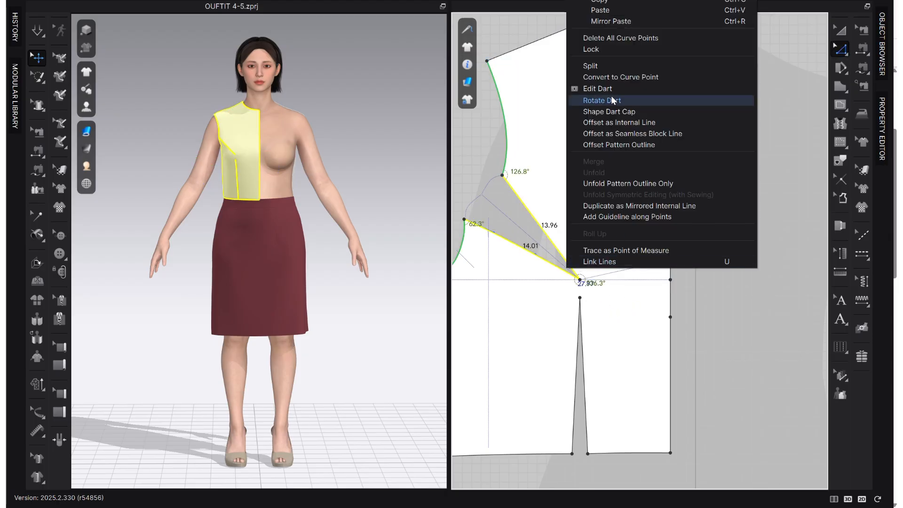
{"action": "left_click", "coordinate": [623, 102]}
{"action": "left_click", "coordinate": [670, 316]}
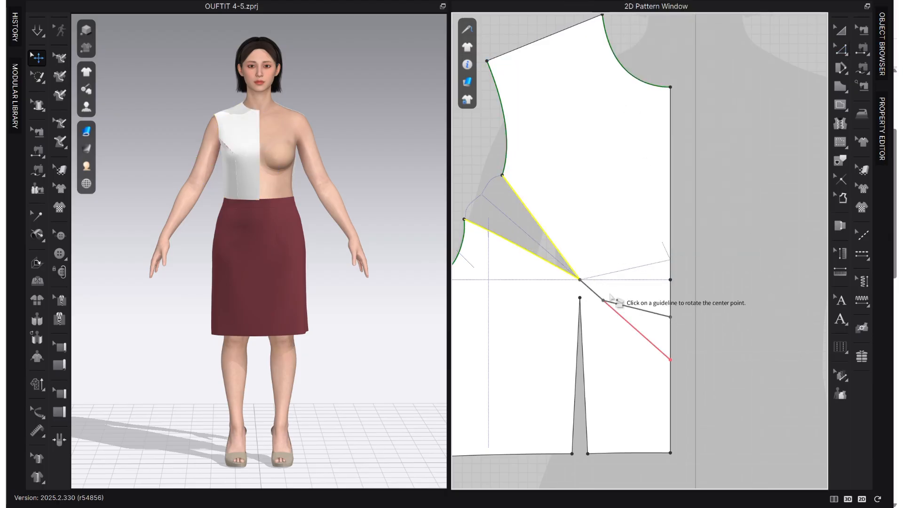
{"action": "left_click", "coordinate": [587, 286]}
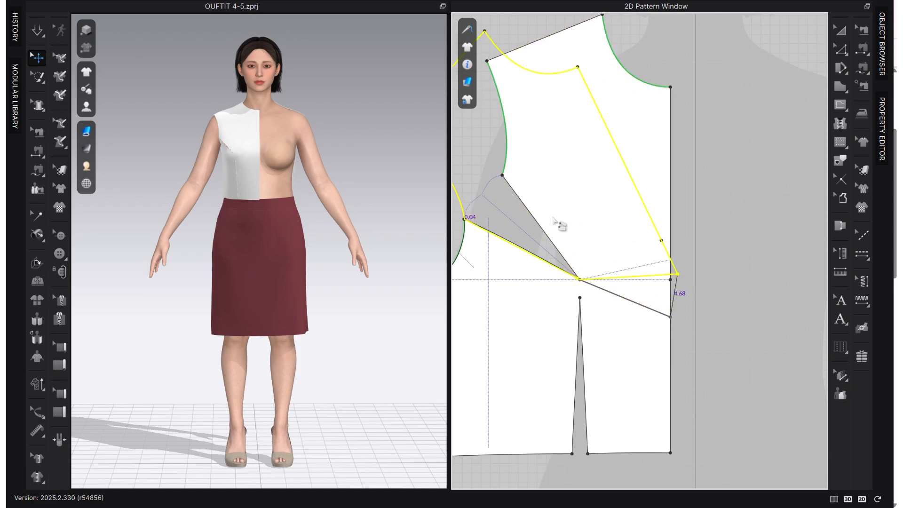
{"action": "left_click", "coordinate": [531, 232]}
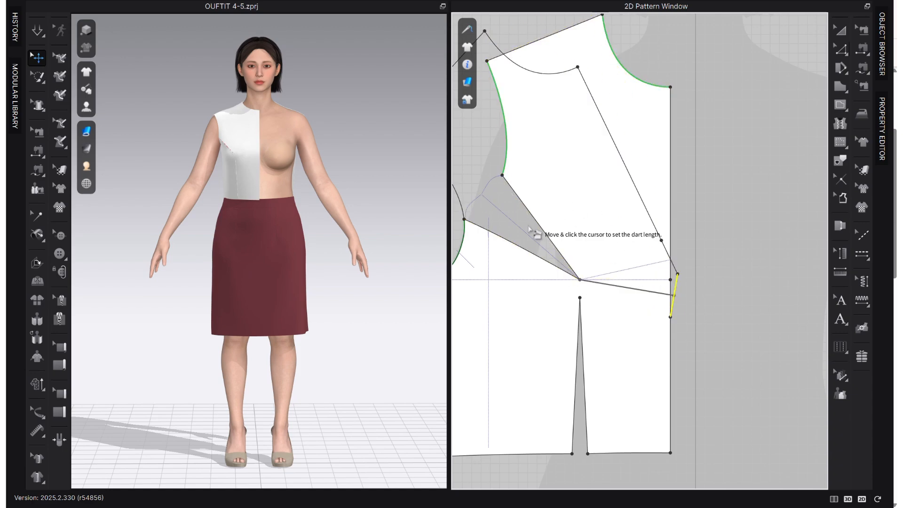
{"action": "left_click", "coordinate": [684, 296]}
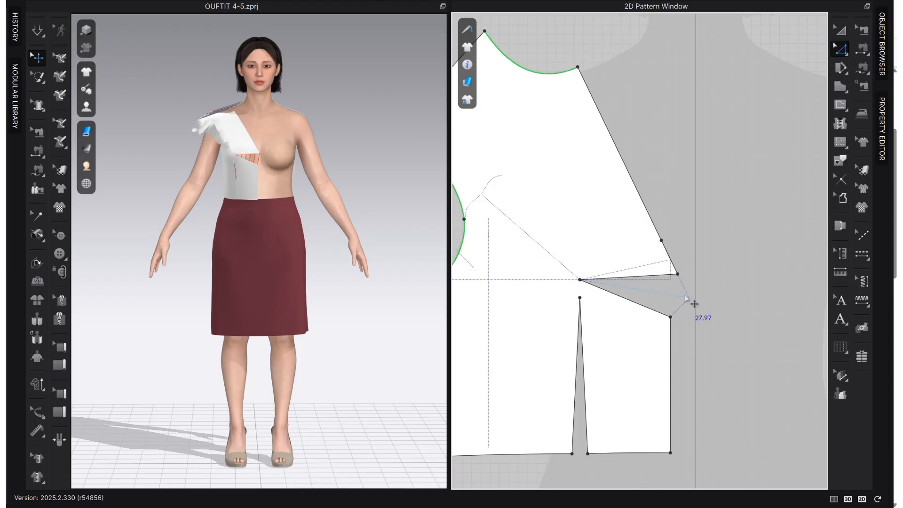
Compare the center front dart on the front bodice with the reference dart diagram.
{"action": "scroll", "coordinate": [690, 312], "scroll_direction": "down", "scroll_amount": 3}
{"action": "middle_click_drag", "start_coordinate": [686, 309], "coordinate": [674, 285]}
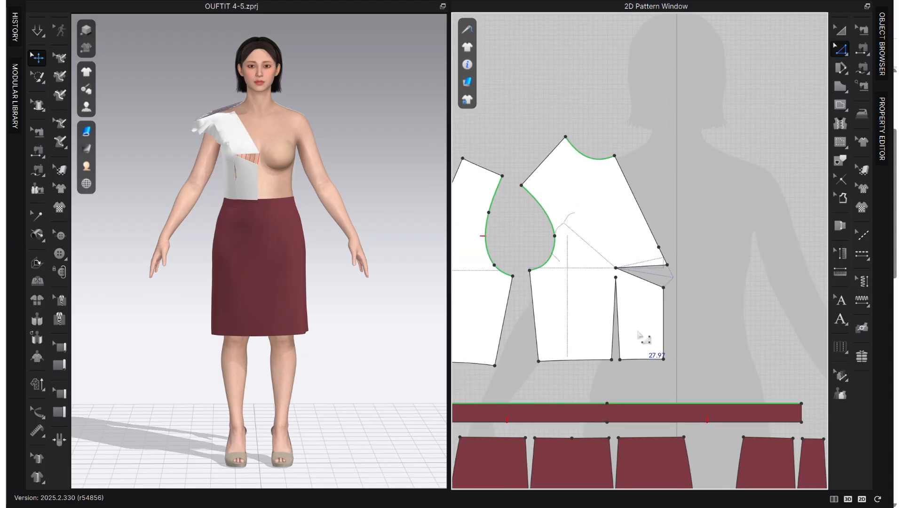
{"action": "scroll", "coordinate": [626, 337], "scroll_direction": "down", "scroll_amount": 4}
{"action": "middle_click_drag", "start_coordinate": [686, 315], "coordinate": [629, 262]}
{"action": "scroll", "coordinate": [783, 271], "scroll_direction": "down", "scroll_amount": 3}
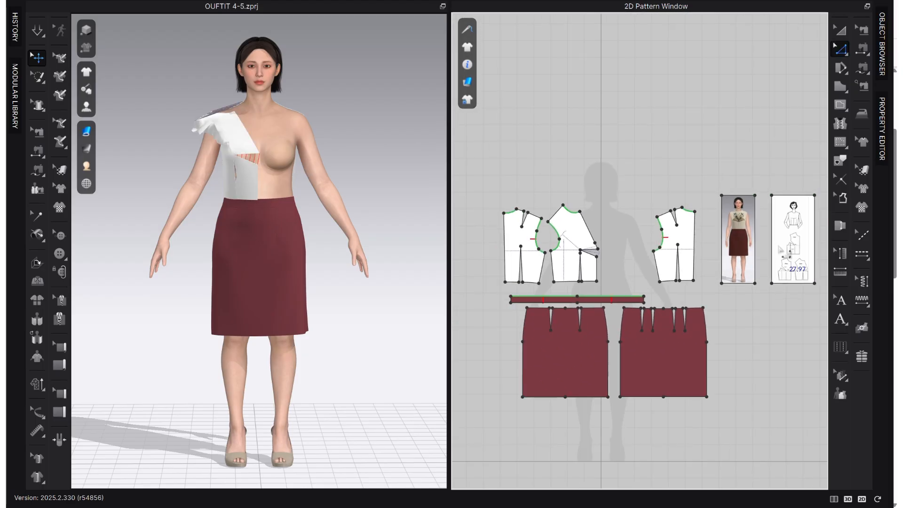
{"action": "scroll", "coordinate": [784, 286], "scroll_direction": "up", "scroll_amount": 2}
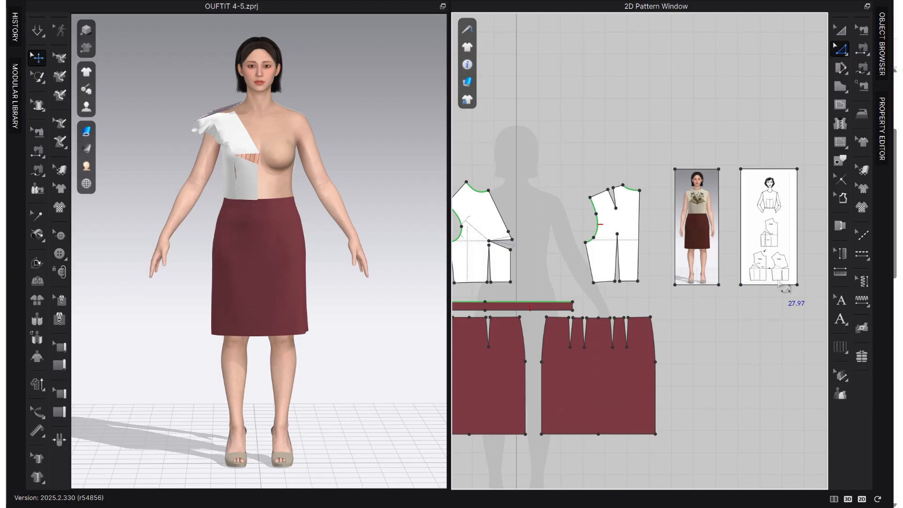
{"action": "scroll", "coordinate": [611, 277], "scroll_direction": "up", "scroll_amount": 2}
{"action": "middle_click_drag", "start_coordinate": [611, 277], "coordinate": [740, 309]}
{"action": "scroll", "coordinate": [636, 265], "scroll_direction": "up", "scroll_amount": 2}
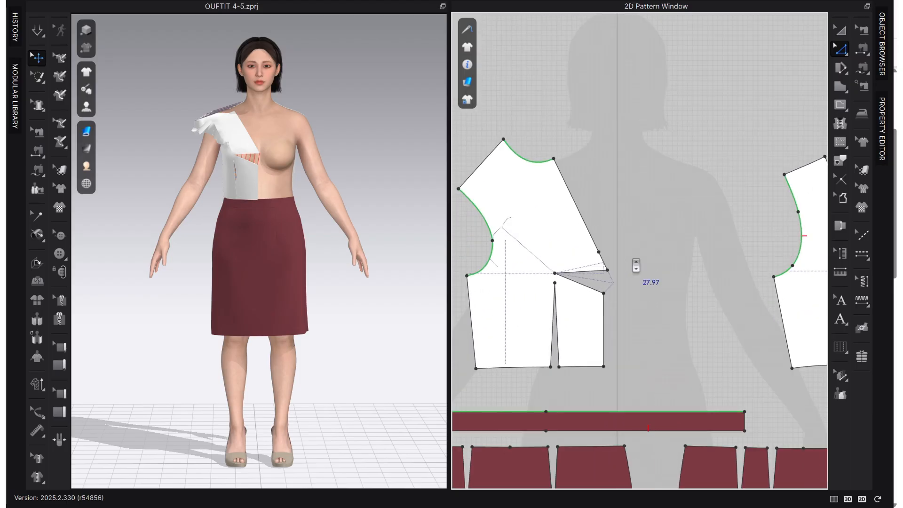
Delete the leftover bust line point on the center front edge just above the rotated dart.
{"action": "left_click", "coordinate": [609, 261]}
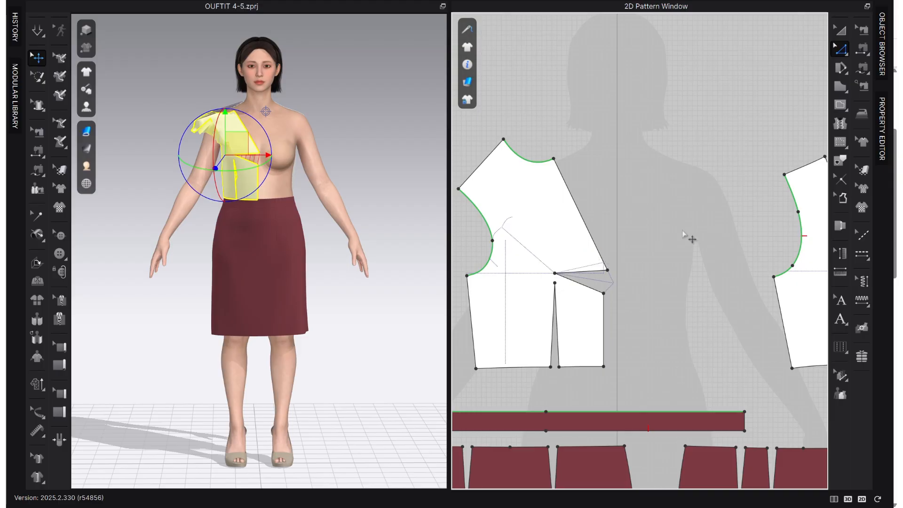
{"action": "left_click", "coordinate": [684, 231]}
{"action": "scroll", "coordinate": [626, 306], "scroll_direction": "up", "scroll_amount": 3}
{"action": "scroll", "coordinate": [659, 308], "scroll_direction": "down", "scroll_amount": 2}
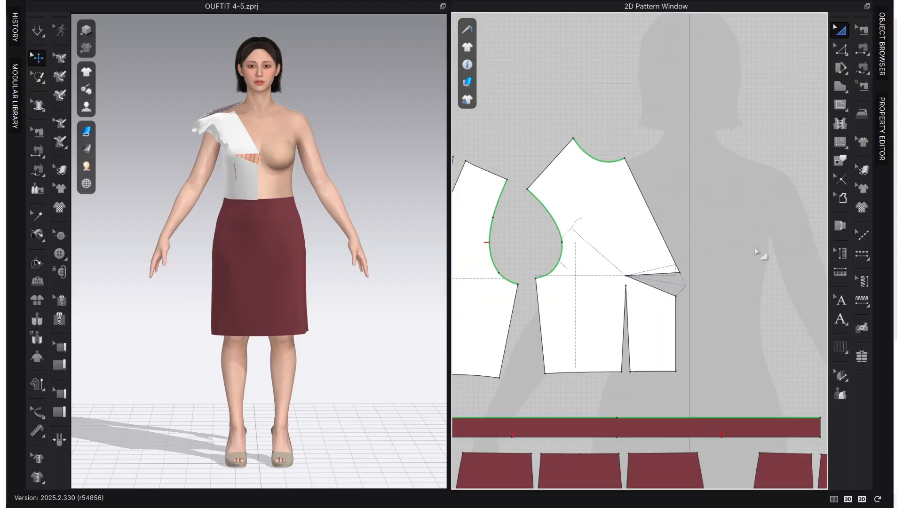
Rotate the front bodice piece clockwise until its center front edge above the dart stands nearly vertical.
{"action": "scroll", "coordinate": [684, 274], "scroll_direction": "up", "scroll_amount": 2}
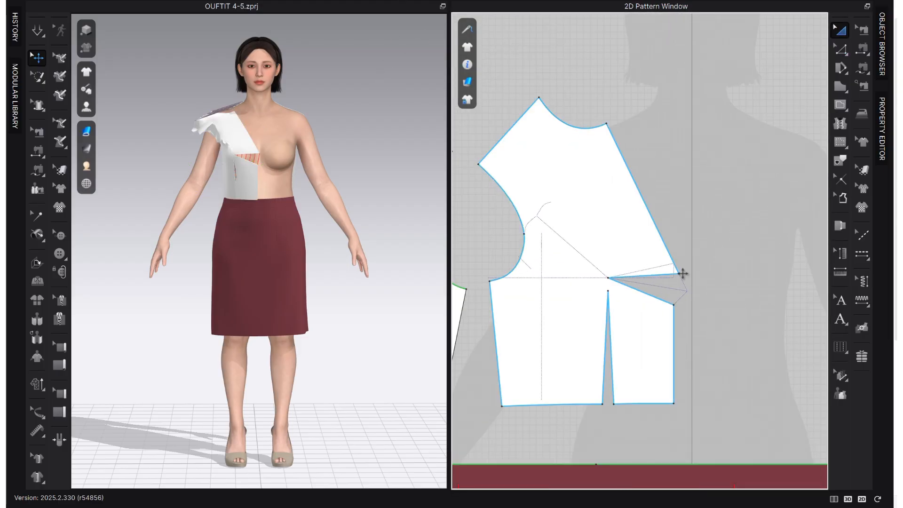
{"action": "scroll", "coordinate": [677, 280], "scroll_direction": "down", "scroll_amount": 3}
{"action": "middle_click_drag", "start_coordinate": [680, 295], "coordinate": [629, 292]}
{"action": "scroll", "coordinate": [624, 290], "scroll_direction": "down", "scroll_amount": 2}
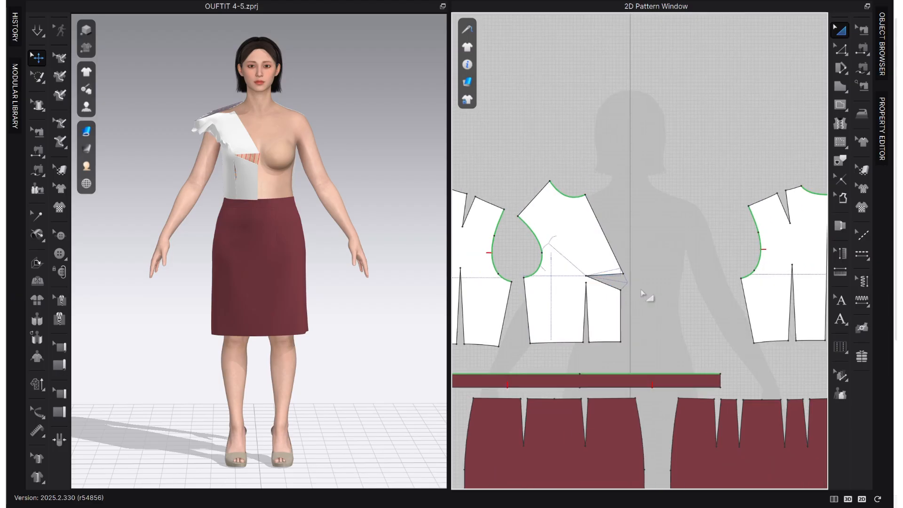
{"action": "scroll", "coordinate": [645, 293], "scroll_direction": "up", "scroll_amount": 3}
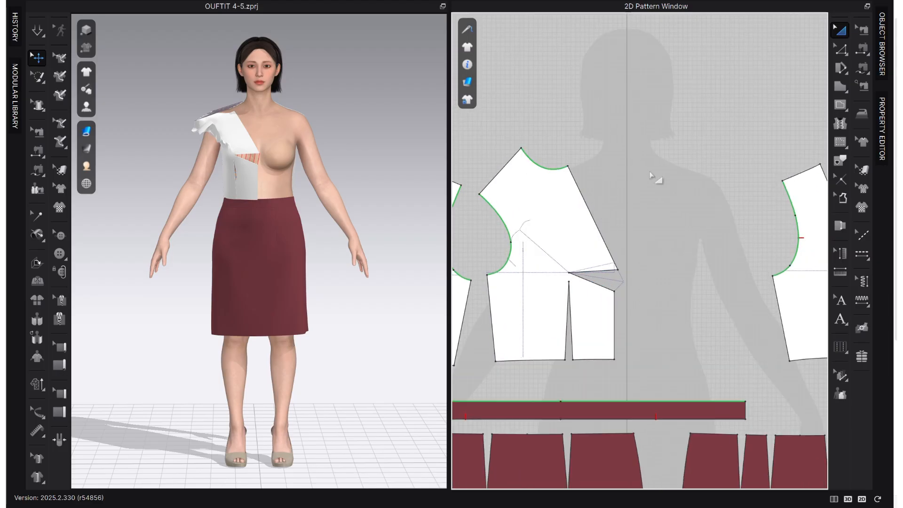
{"action": "left_click", "coordinate": [575, 208]}
{"action": "left_click_drag", "start_coordinate": [552, 119], "coordinate": [629, 147]}
{"action": "scroll", "coordinate": [634, 254], "scroll_direction": "up", "scroll_amount": 2}
{"action": "scroll", "coordinate": [615, 240], "scroll_direction": "down", "scroll_amount": 2}
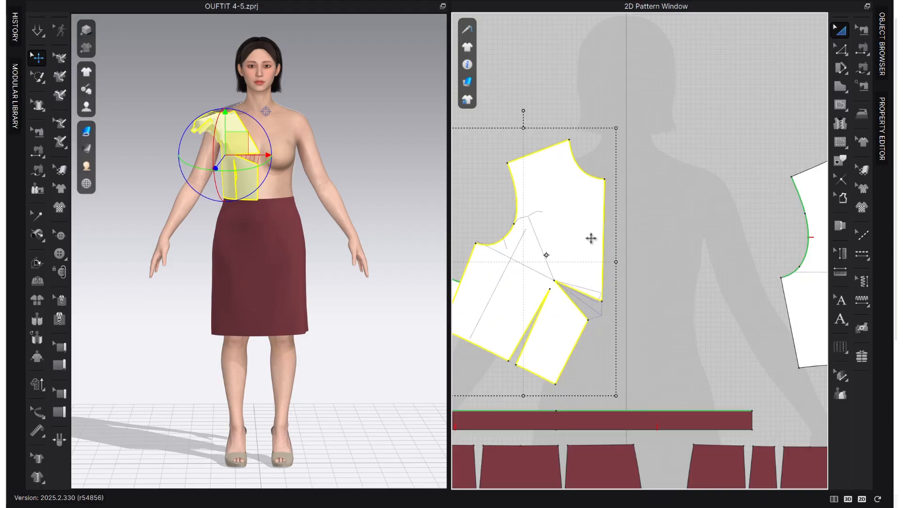
Move the front bodice piece so its upper center front edge sits on the avatar silhouette's vertical center line.
{"action": "left_click_drag", "start_coordinate": [591, 238], "coordinate": [634, 222]}
{"action": "left_click", "coordinate": [653, 223]}
{"action": "scroll", "coordinate": [611, 223], "scroll_direction": "up", "scroll_amount": 3}
{"action": "scroll", "coordinate": [612, 235], "scroll_direction": "up", "scroll_amount": 2}
{"action": "scroll", "coordinate": [673, 223], "scroll_direction": "down", "scroll_amount": 3}
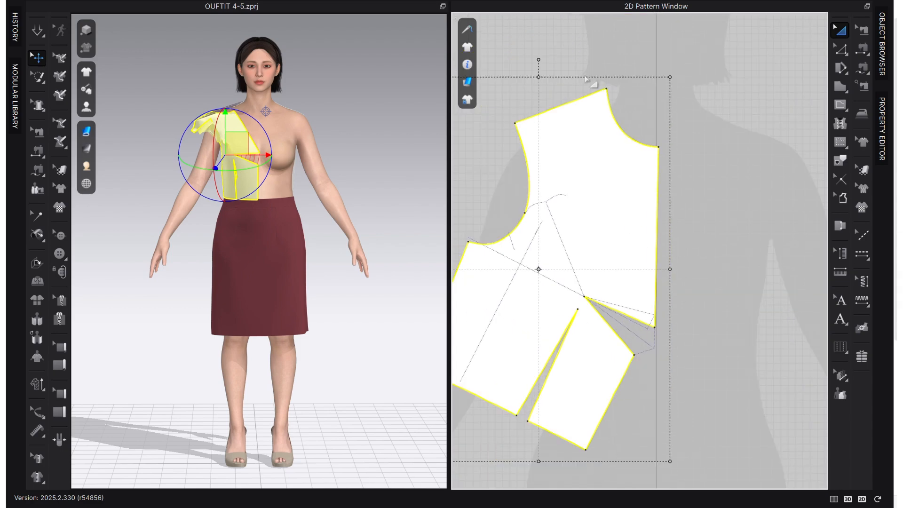
Examine the front bodice's center front edge above the dart against the avatar silhouette's vertical center line.
{"action": "scroll", "coordinate": [657, 127], "scroll_direction": "up", "scroll_amount": 4}
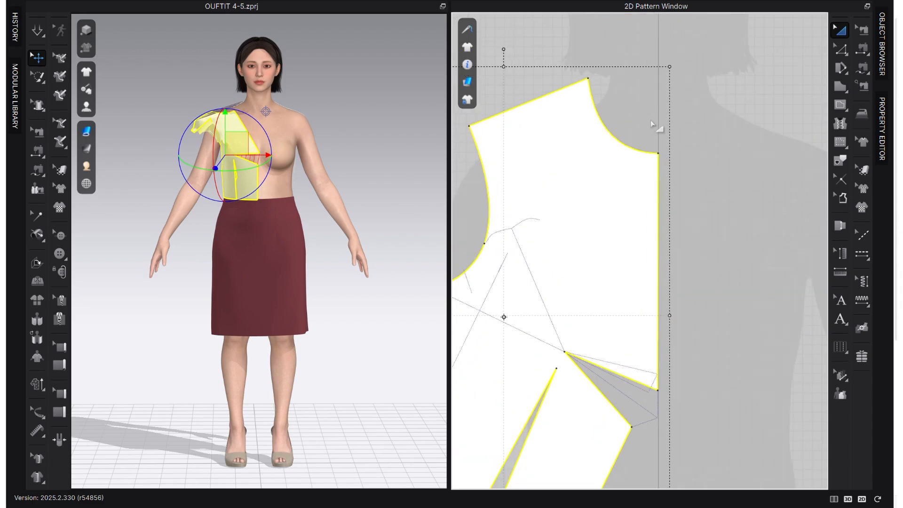
{"action": "scroll", "coordinate": [694, 172], "scroll_direction": "down", "scroll_amount": 2}
{"action": "scroll", "coordinate": [700, 280], "scroll_direction": "down", "scroll_amount": 3}
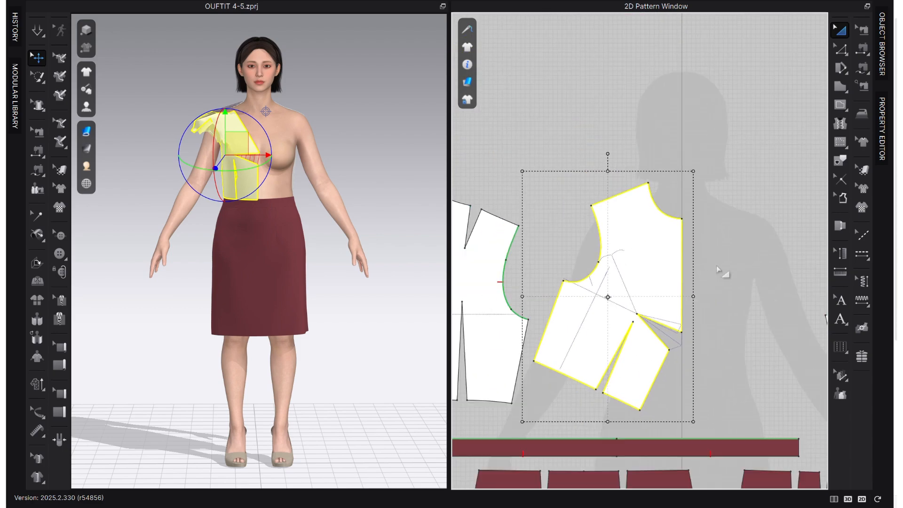
{"action": "left_click", "coordinate": [716, 265]}
{"action": "key", "text": "z"}
{"action": "left_click", "coordinate": [681, 296]}
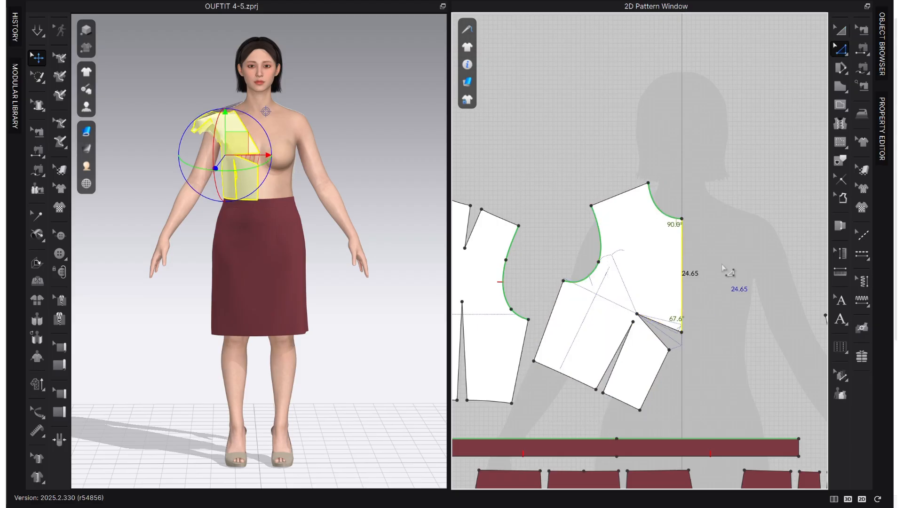
{"action": "left_click", "coordinate": [724, 269]}
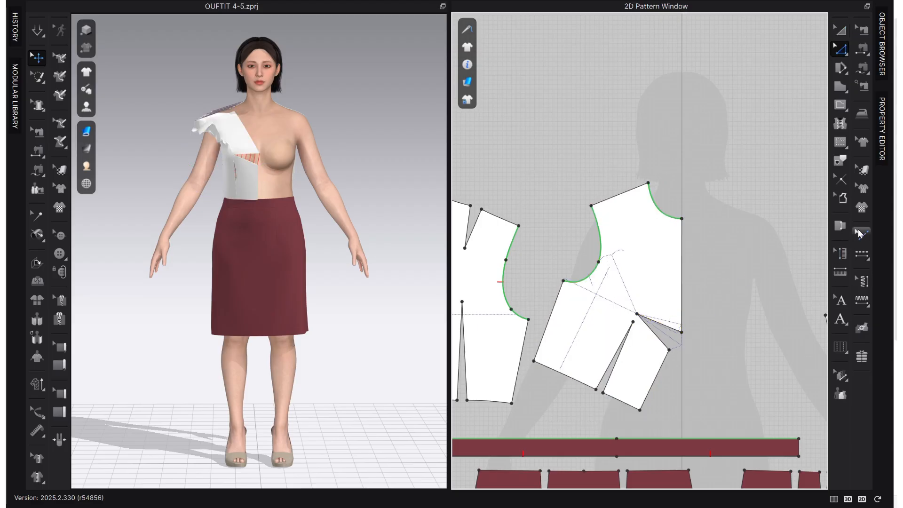
Align the front bodice's grain line parallel to its center front edge above the dart.
{"action": "left_click", "coordinate": [862, 169]}
{"action": "left_click", "coordinate": [614, 308]}
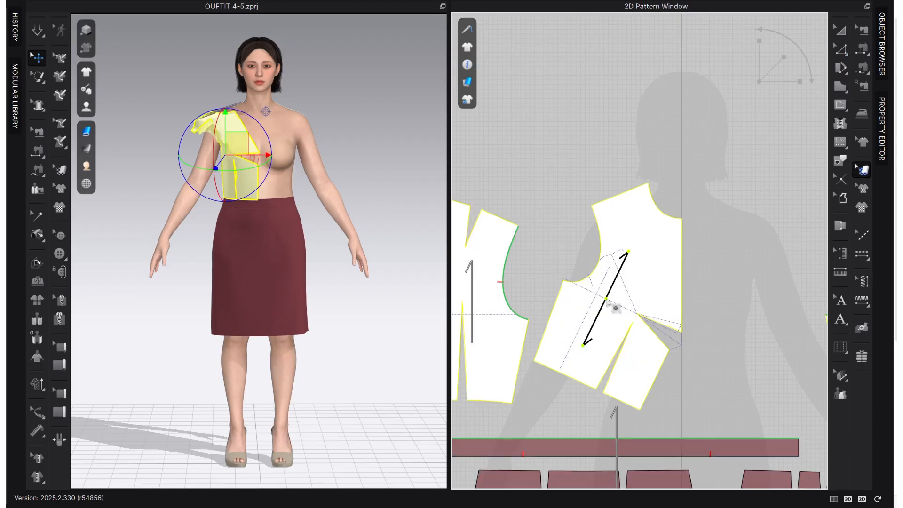
{"action": "right_click", "coordinate": [608, 300]}
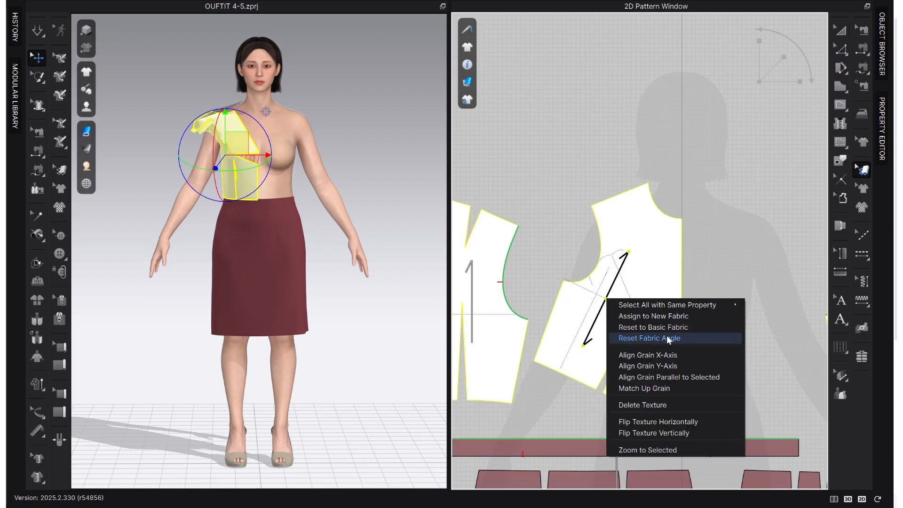
{"action": "left_click", "coordinate": [690, 376]}
{"action": "left_click", "coordinate": [682, 282]}
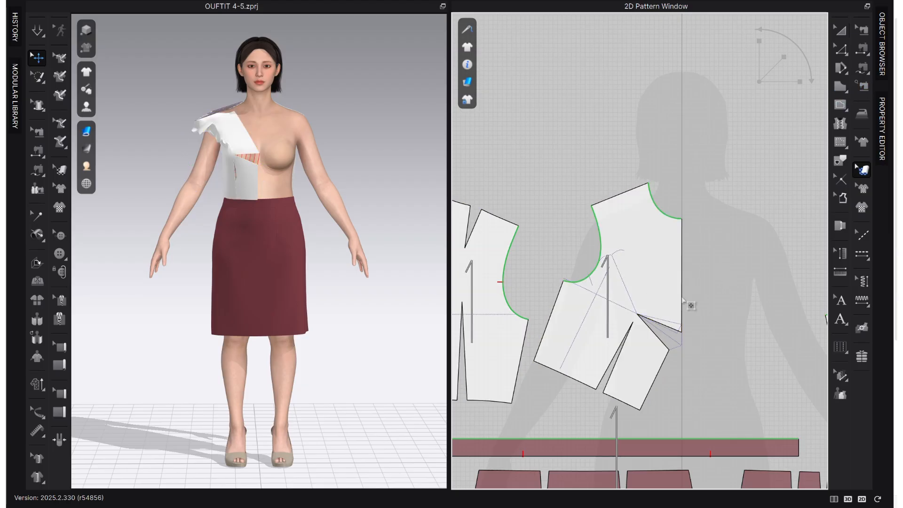
Unfold the front bodice across its upper center front edge with symmetric editing and sewing.
{"action": "left_click", "coordinate": [680, 295]}
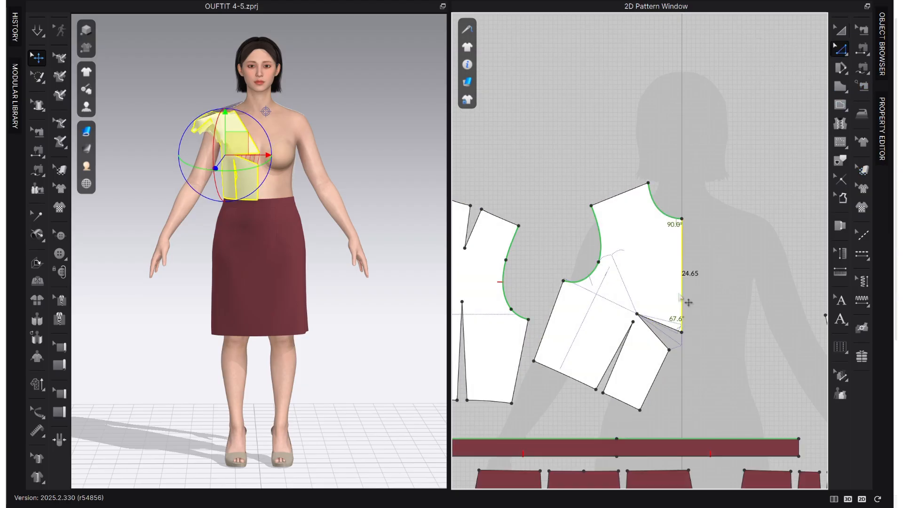
{"action": "right_click", "coordinate": [680, 294]}
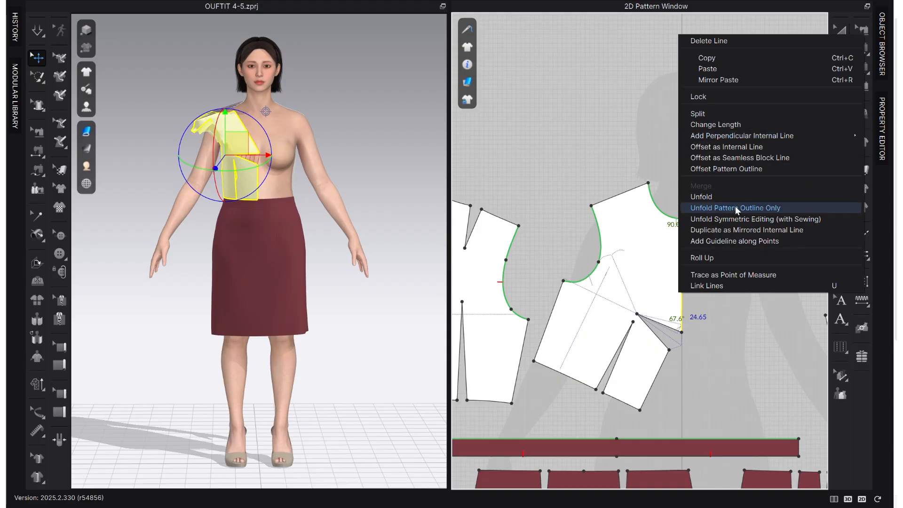
{"action": "left_click", "coordinate": [753, 218]}
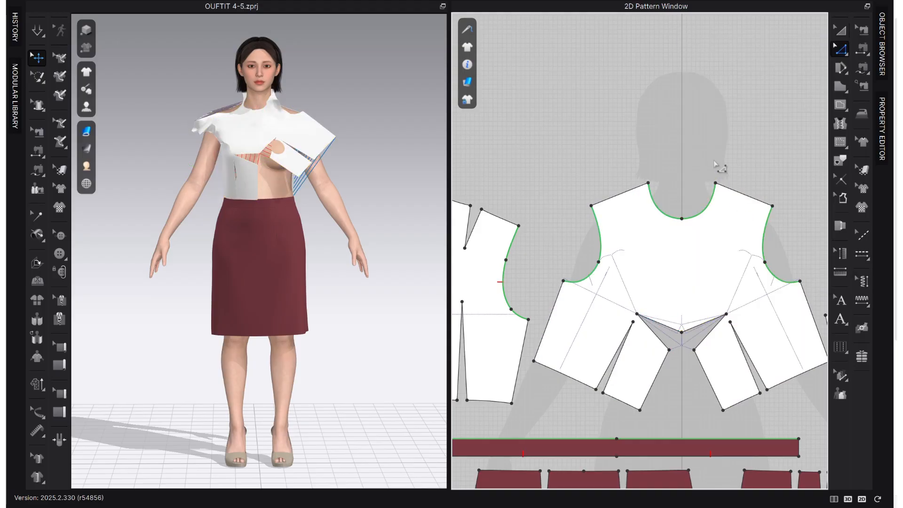
Move the back bodice piece from the far side of the front to beside the other back piece.
{"action": "scroll", "coordinate": [646, 320], "scroll_direction": "down", "scroll_amount": 5}
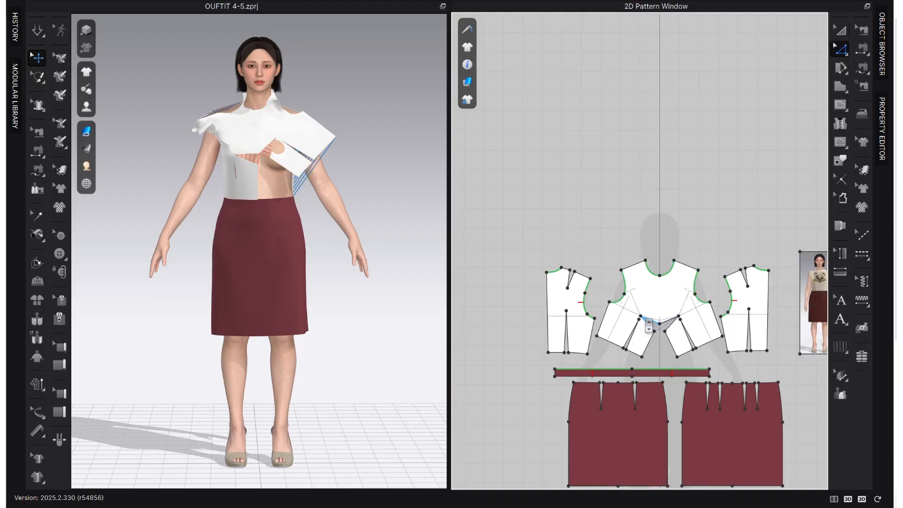
{"action": "left_click", "coordinate": [838, 29]}
{"action": "left_click_drag", "start_coordinate": [754, 289], "coordinate": [522, 291]}
{"action": "scroll", "coordinate": [693, 298], "scroll_direction": "up", "scroll_amount": 3}
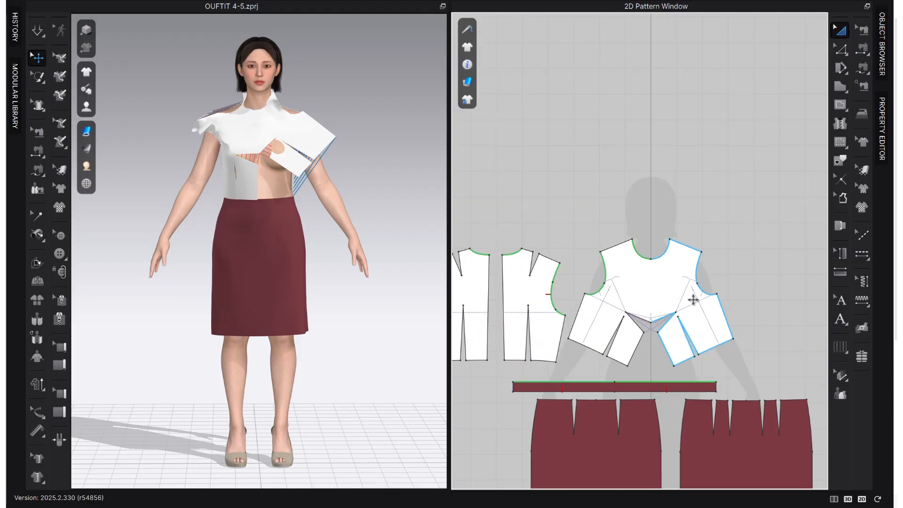
Sew the two center front edges below the dart to each other with Segment Sewing.
{"action": "left_click", "coordinate": [862, 29]}
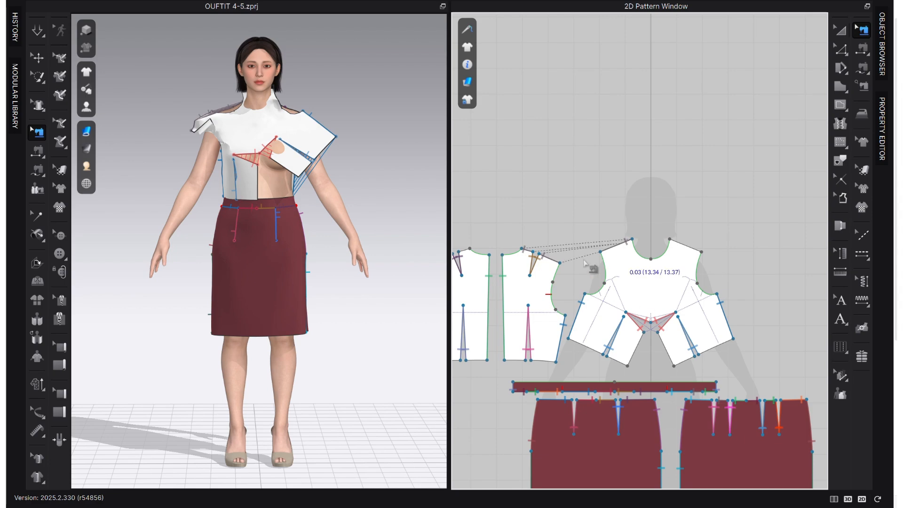
{"action": "scroll", "coordinate": [710, 244], "scroll_direction": "up", "scroll_amount": 1}
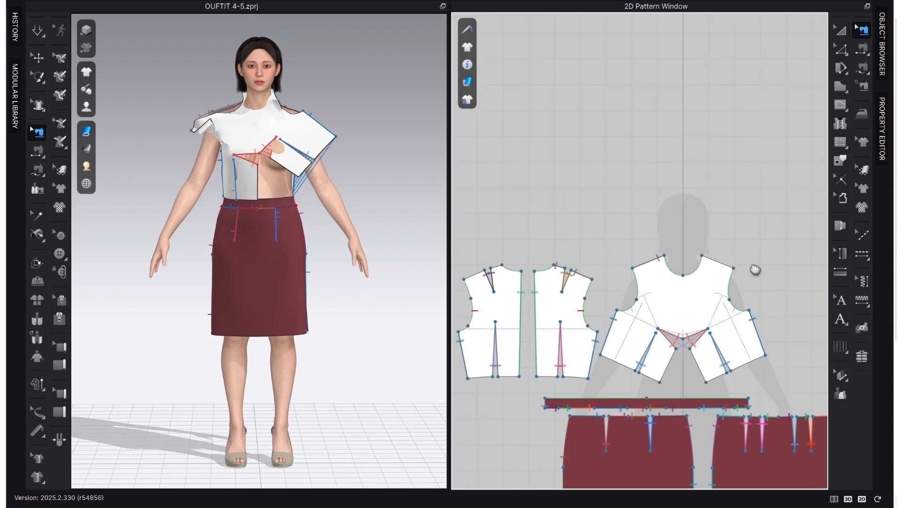
{"action": "scroll", "coordinate": [675, 376], "scroll_direction": "up", "scroll_amount": 2}
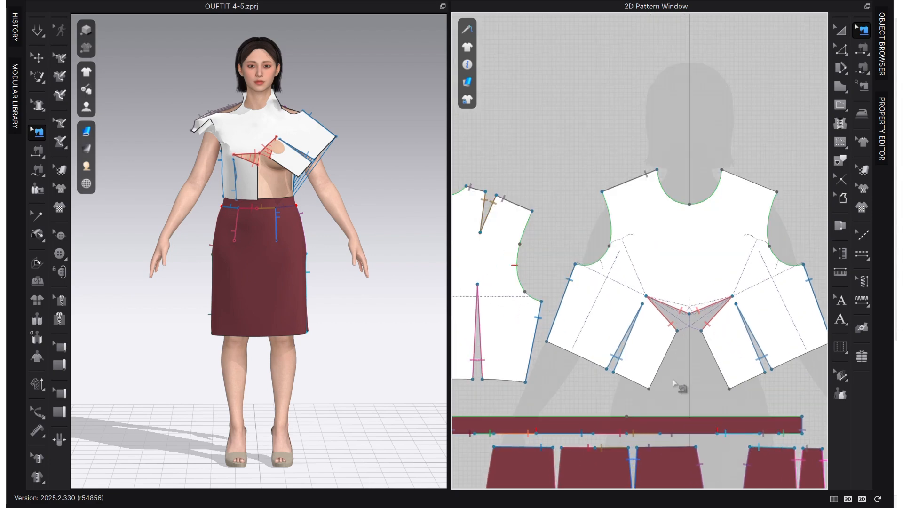
{"action": "key", "text": "n"}
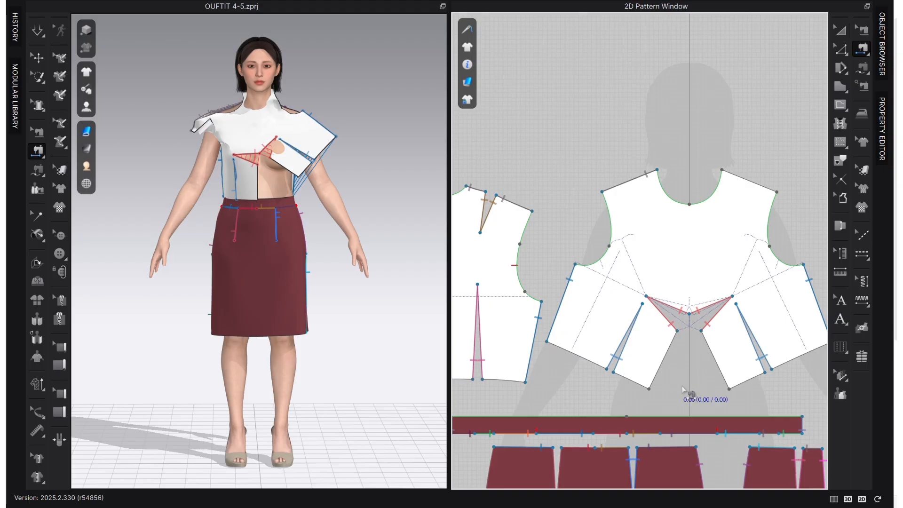
{"action": "left_click", "coordinate": [707, 348]}
{"action": "left_click", "coordinate": [664, 358]}
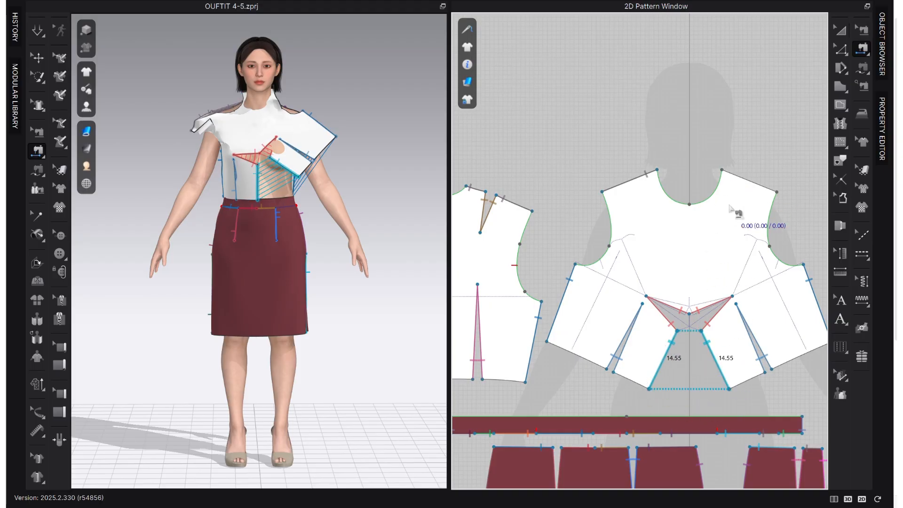
Sew the unfolded half's front shoulder edge to both shoulder segments of the outer back piece with Free Sewing, skipping the dart.
{"action": "scroll", "coordinate": [773, 198], "scroll_direction": "down", "scroll_amount": 2}
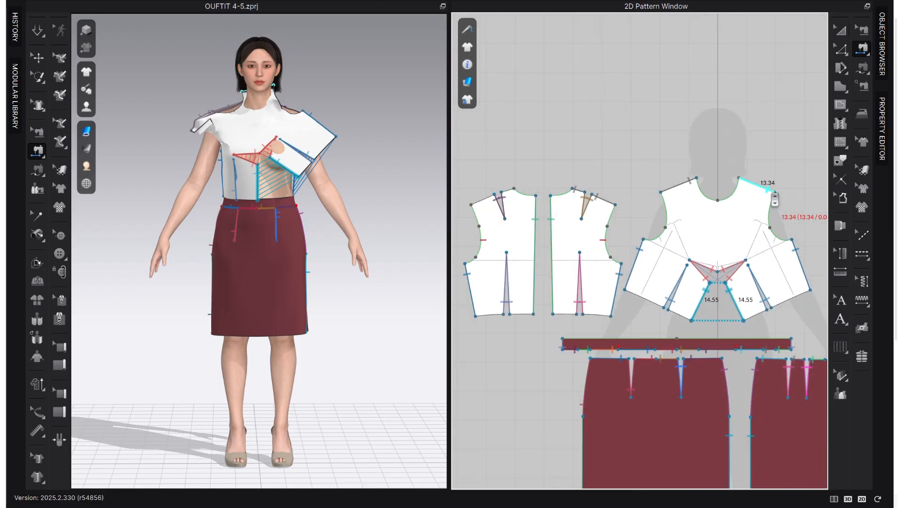
{"action": "key", "text": "m"}
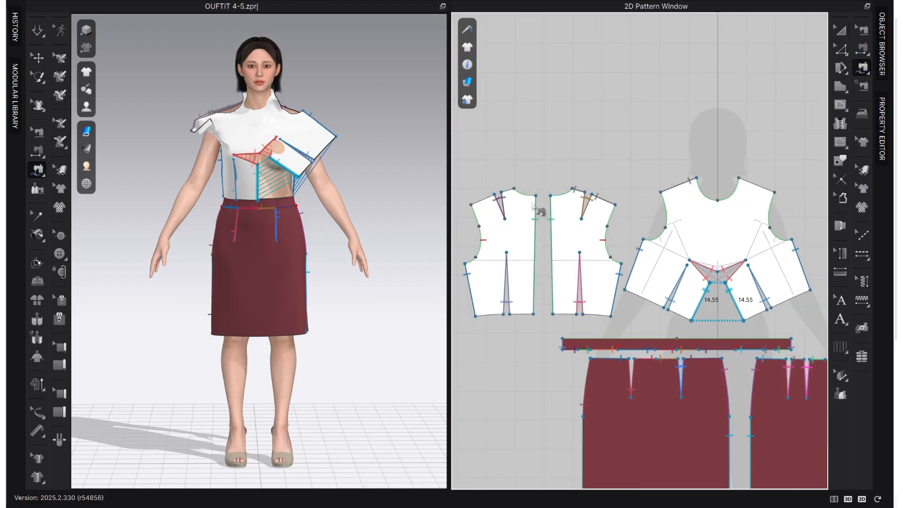
{"action": "left_click", "coordinate": [739, 179]}
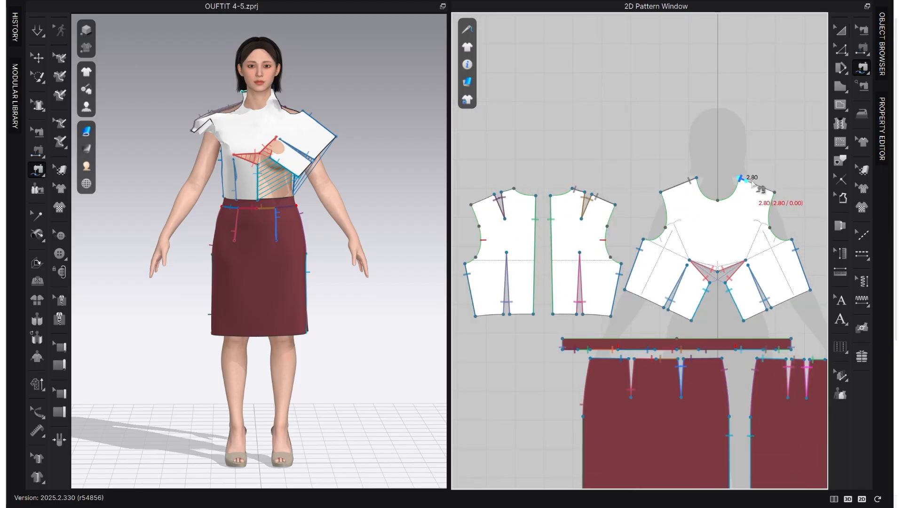
{"action": "left_click", "coordinate": [774, 192]}
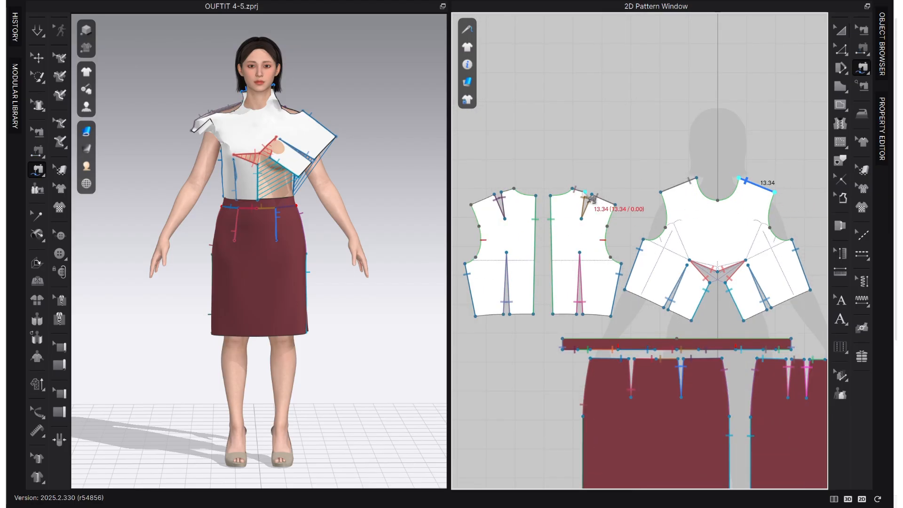
{"action": "left_click", "coordinate": [513, 189]}
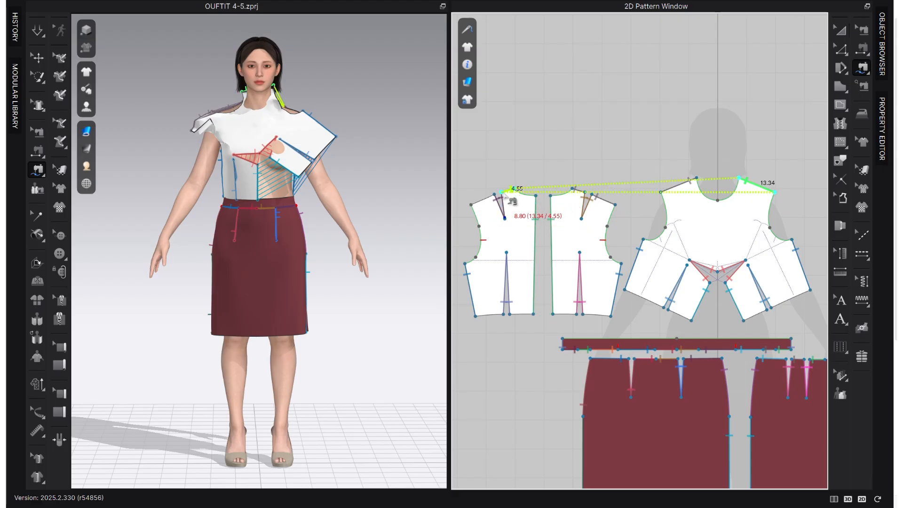
{"action": "left_click", "coordinate": [472, 206]}
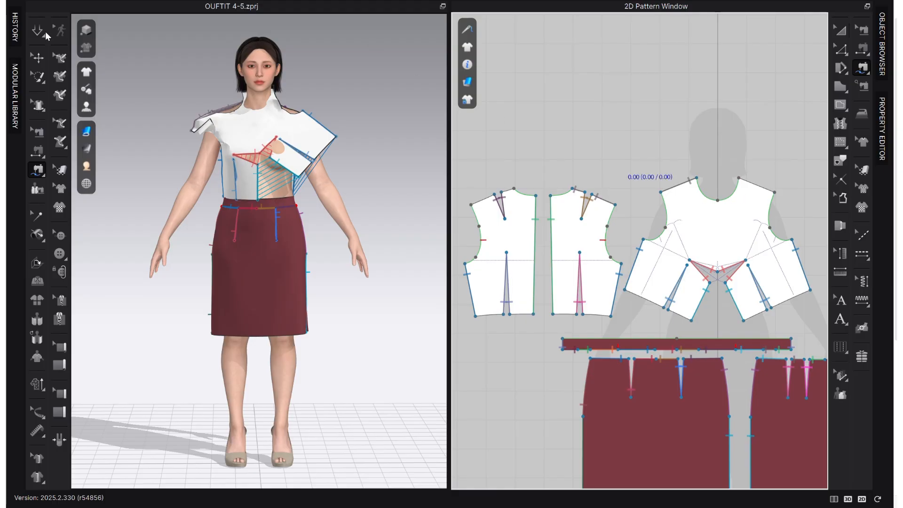
Reset the 3D arrangement of the unfolded front bodice so it lies flat.
{"action": "left_click", "coordinate": [41, 58]}
{"action": "left_click", "coordinate": [281, 128]}
{"action": "right_click", "coordinate": [281, 128]}
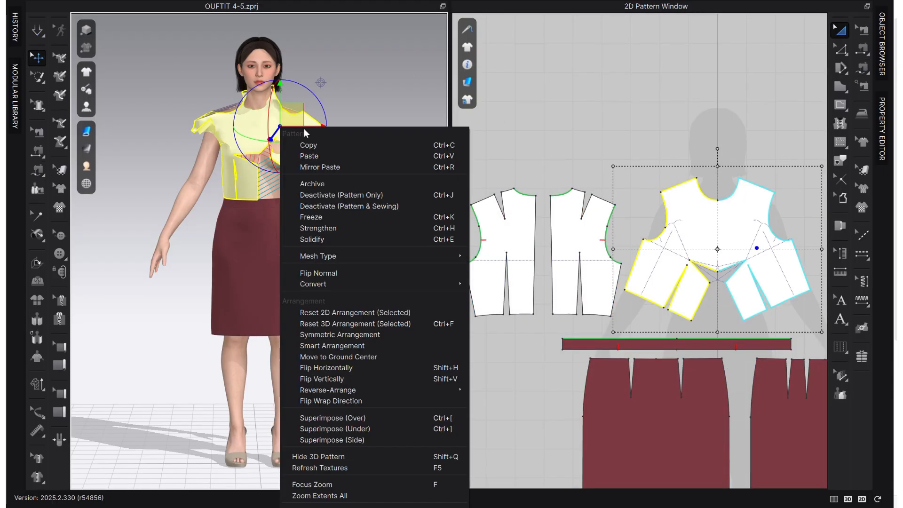
{"action": "left_click", "coordinate": [347, 323]}
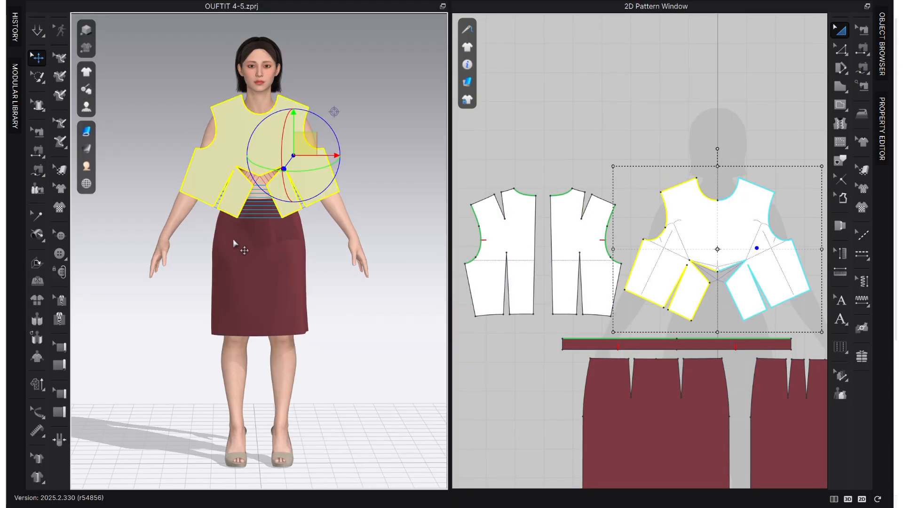
Reset the 3D arrangement of both back bodice pieces.
{"action": "right_click_drag", "start_coordinate": [242, 249], "coordinate": [291, 213]}
{"action": "left_click", "coordinate": [306, 200]}
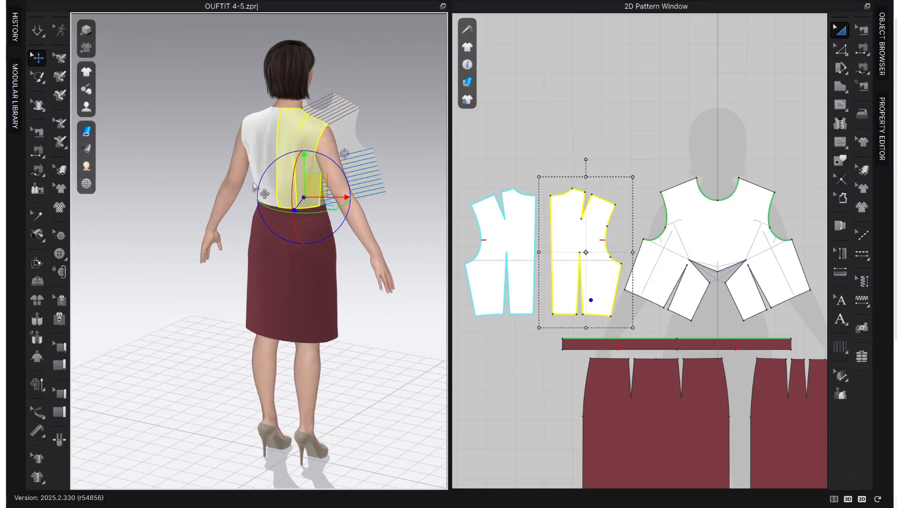
{"action": "right_click", "coordinate": [259, 171]}
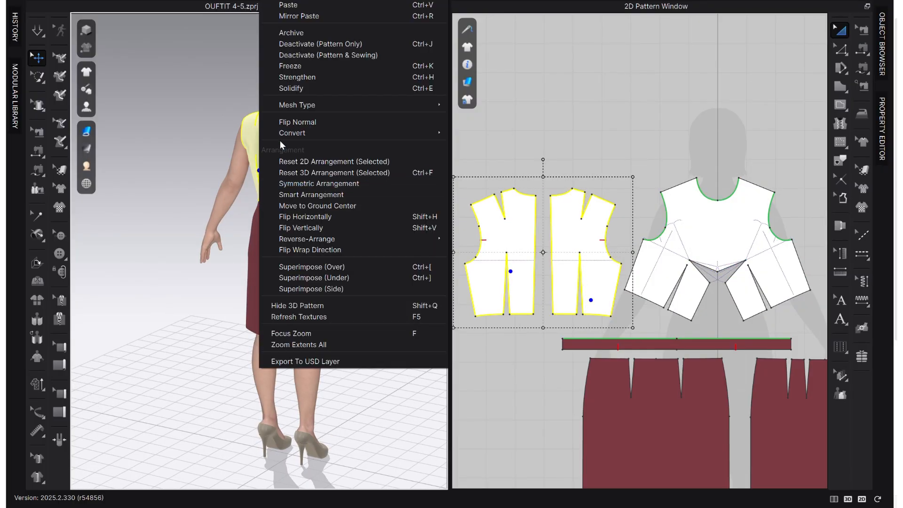
{"action": "left_click", "coordinate": [304, 163]}
{"action": "scroll", "coordinate": [268, 237], "scroll_direction": "down", "scroll_amount": 2}
{"action": "scroll", "coordinate": [268, 237], "scroll_direction": "down", "scroll_amount": 2}
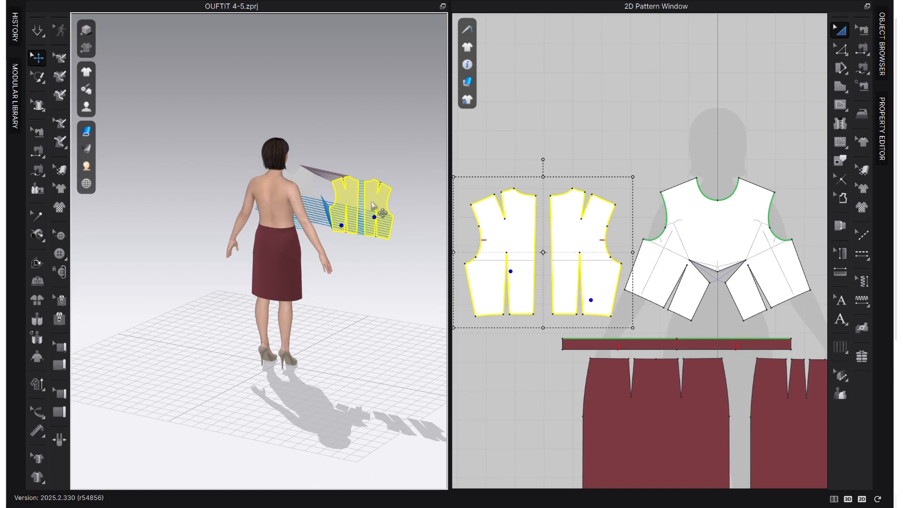
Move the front bodice and both back bodice pieces clear of the body, up to the level above the avatar's head.
{"action": "left_click_drag", "start_coordinate": [379, 210], "coordinate": [264, 204]}
{"action": "right_click_drag", "start_coordinate": [328, 213], "coordinate": [255, 198]}
{"action": "scroll", "coordinate": [254, 198], "scroll_direction": "up", "scroll_amount": 3}
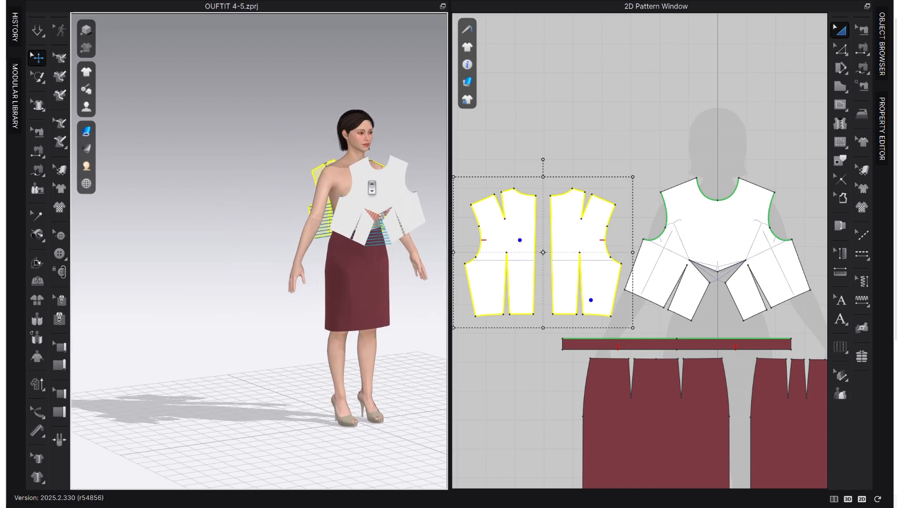
{"action": "middle_click_drag", "start_coordinate": [371, 188], "coordinate": [245, 270]}
{"action": "left_click_drag", "start_coordinate": [277, 274], "coordinate": [286, 160]}
{"action": "right_click_drag", "start_coordinate": [254, 297], "coordinate": [347, 292]}
{"action": "left_click_drag", "start_coordinate": [253, 283], "coordinate": [168, 173]}
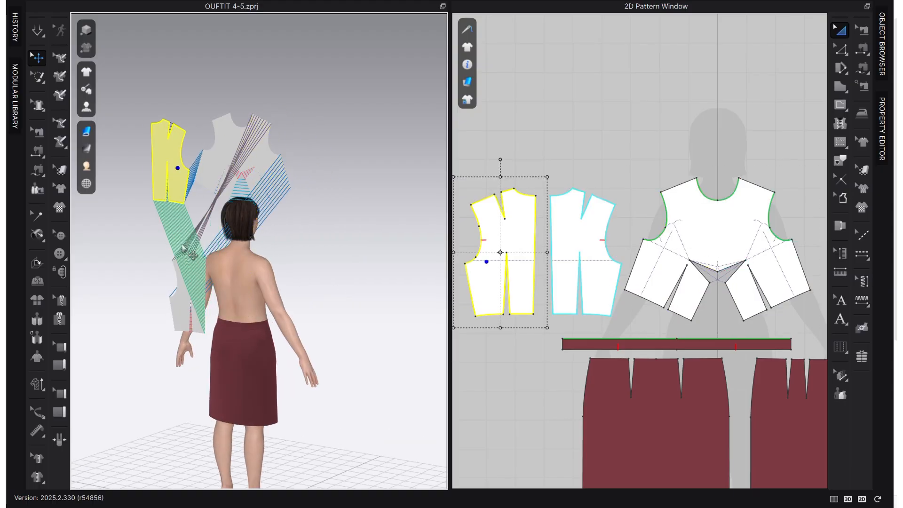
{"action": "left_click_drag", "start_coordinate": [190, 296], "coordinate": [123, 151]}
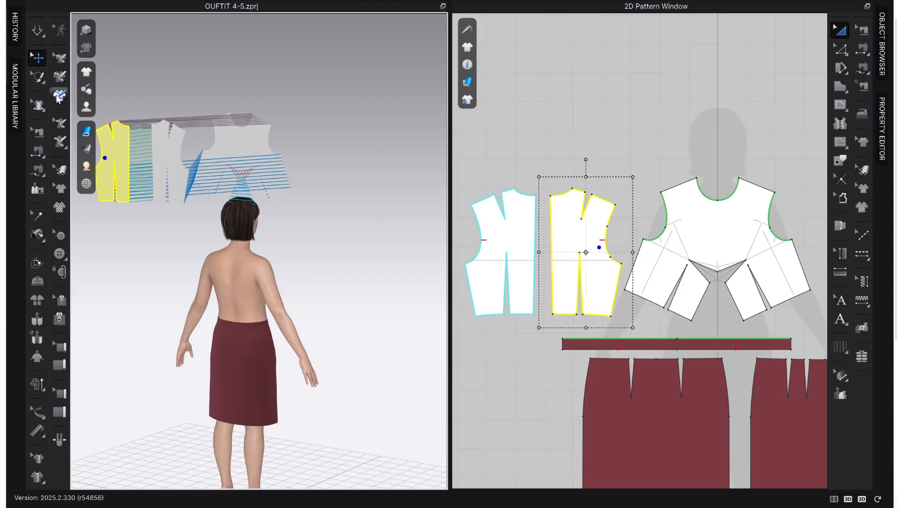
Place the unfolded front bodice on the avatar's front torso arrangement point so it wraps around the chest.
{"action": "mouse_move", "coordinate": [86, 107]}
{"action": "left_click", "coordinate": [127, 143]}
{"action": "right_click_drag", "start_coordinate": [286, 264], "coordinate": [151, 250]}
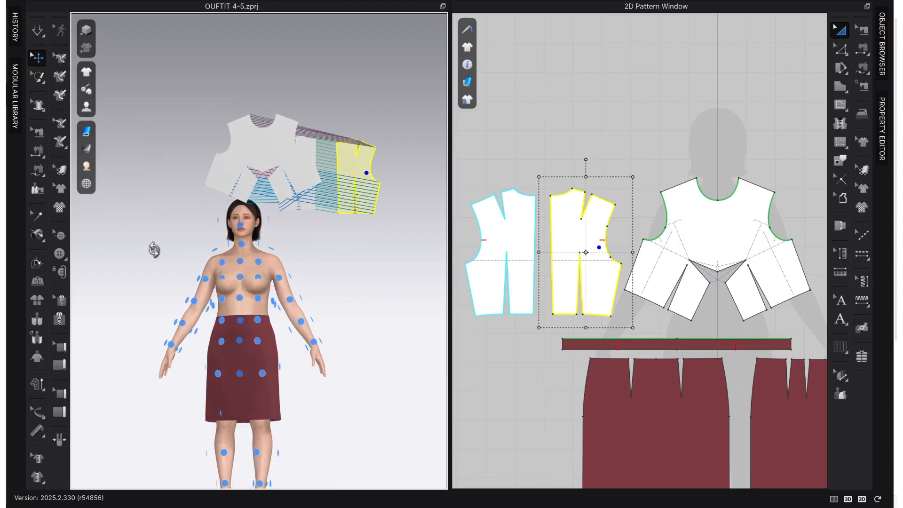
{"action": "left_click", "coordinate": [254, 149]}
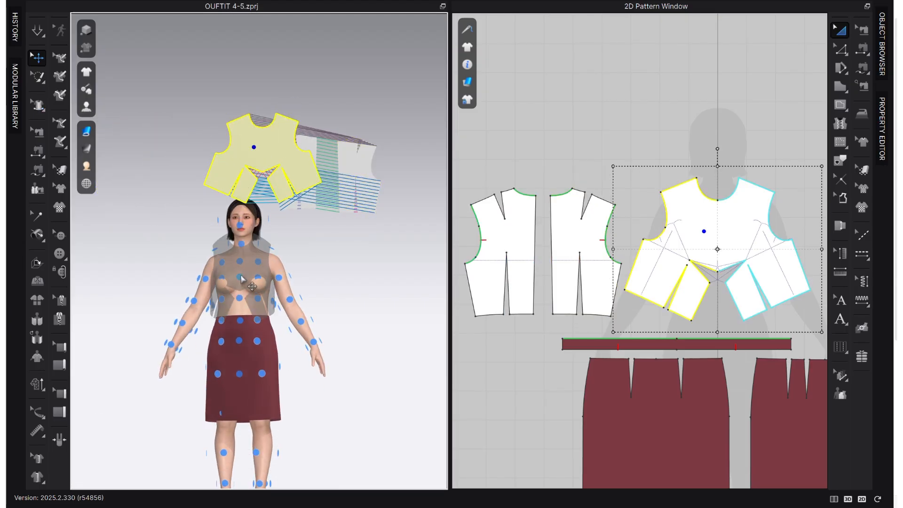
{"action": "left_click", "coordinate": [242, 279]}
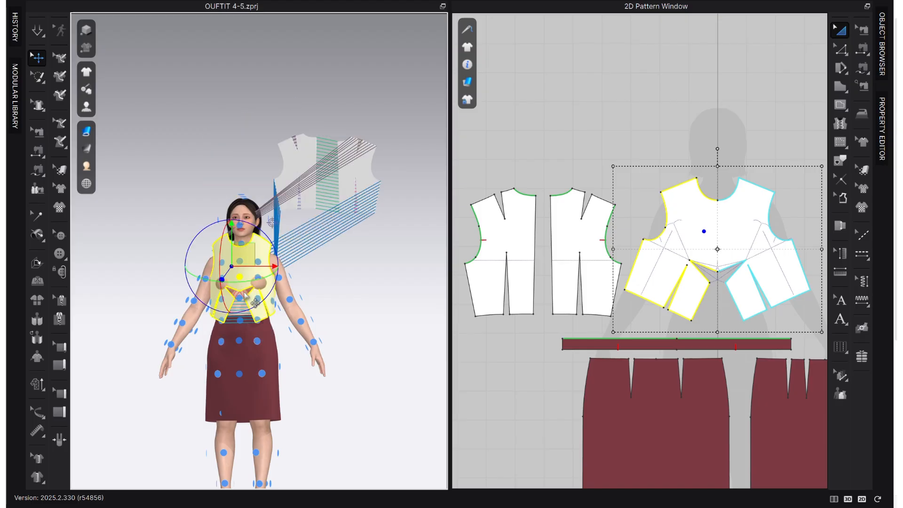
{"action": "scroll", "coordinate": [235, 301], "scroll_direction": "up", "scroll_amount": 5}
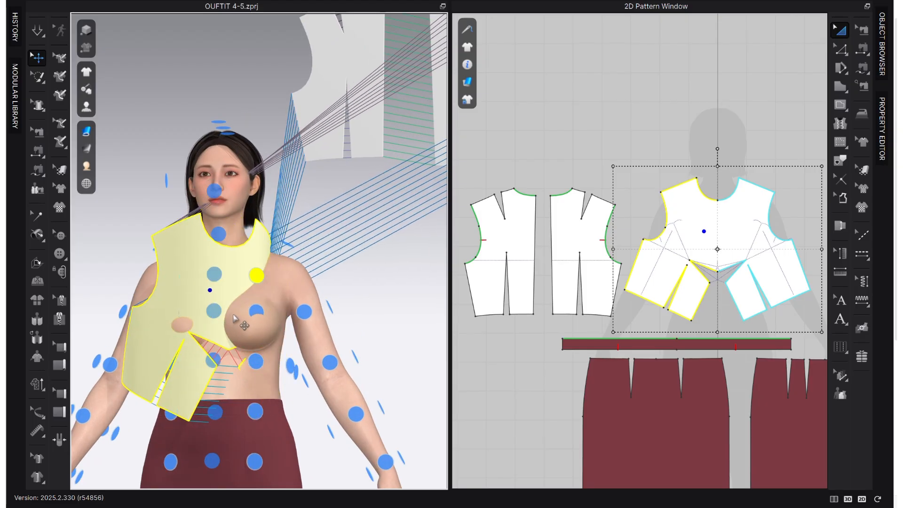
{"action": "left_click", "coordinate": [231, 312]}
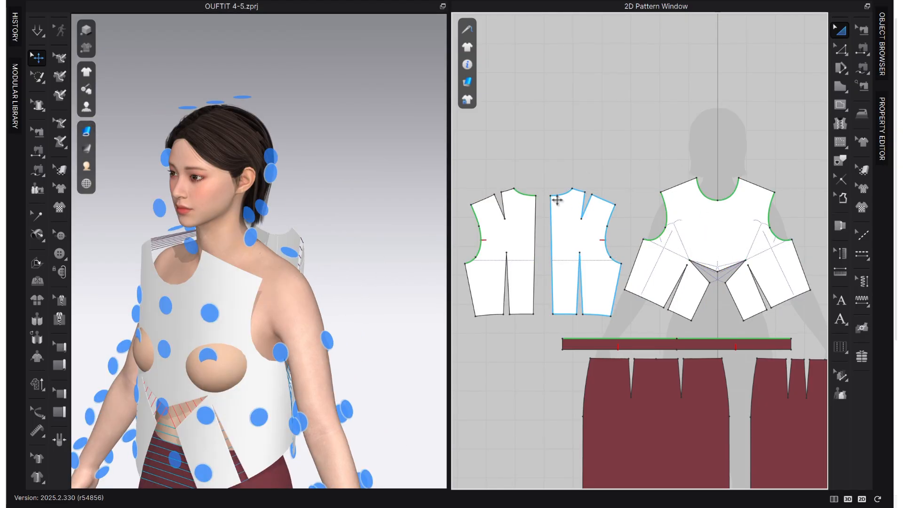
{"action": "key", "text": "m"}
{"action": "left_click", "coordinate": [740, 179]}
{"action": "left_click", "coordinate": [771, 192]}
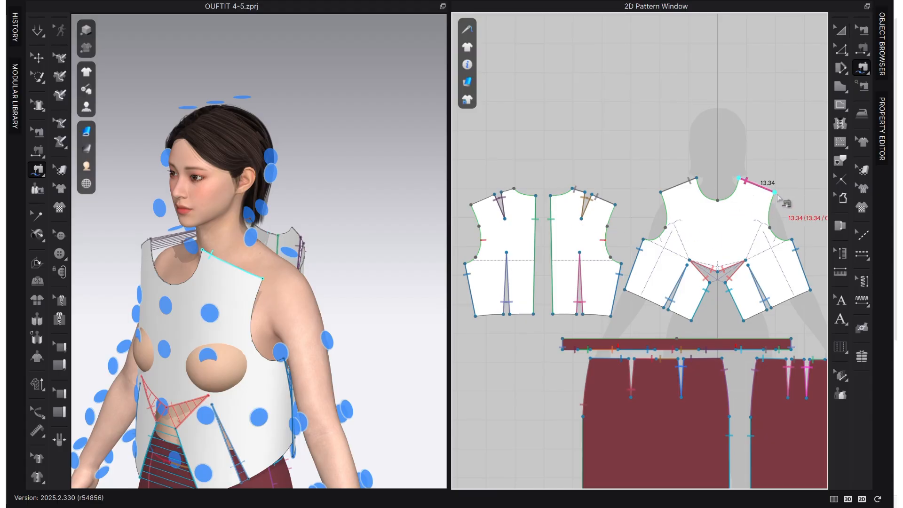
{"action": "left_click", "coordinate": [514, 188]}
{"action": "scroll", "coordinate": [515, 188], "scroll_direction": "up", "scroll_amount": 2}
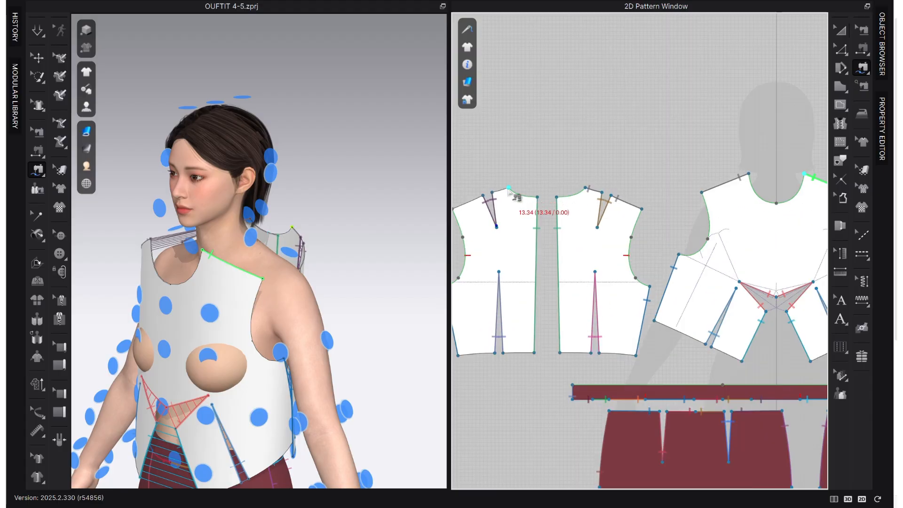
{"action": "left_click", "coordinate": [474, 213]}
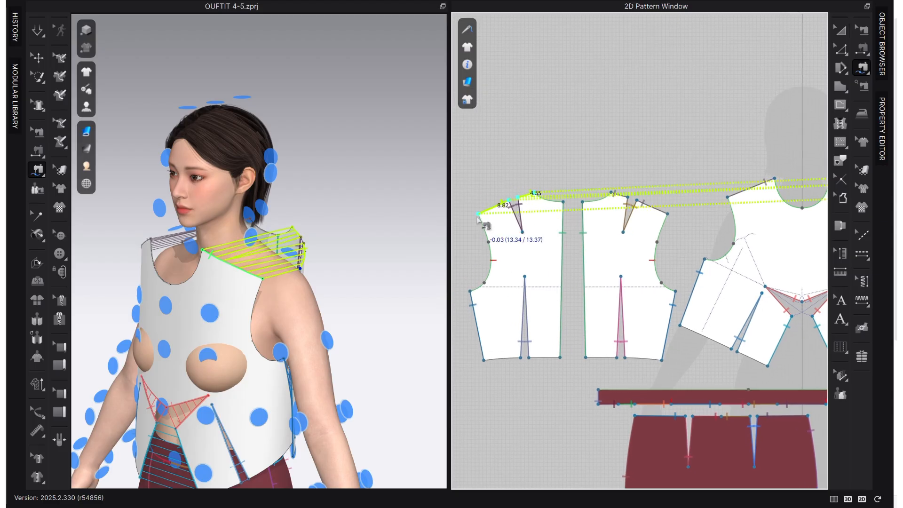
{"action": "right_click", "coordinate": [568, 158]}
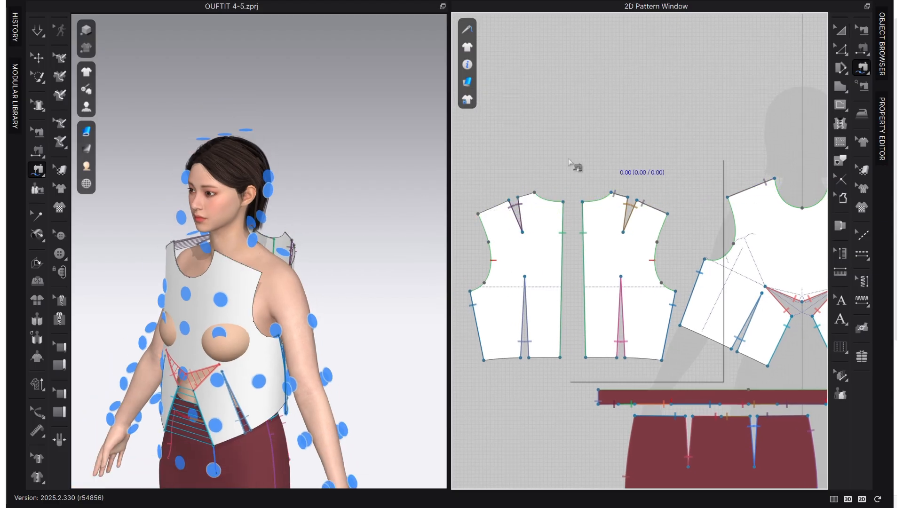
Delete the outer back bodice piece.
{"action": "left_click", "coordinate": [840, 30]}
{"action": "left_click", "coordinate": [558, 239]}
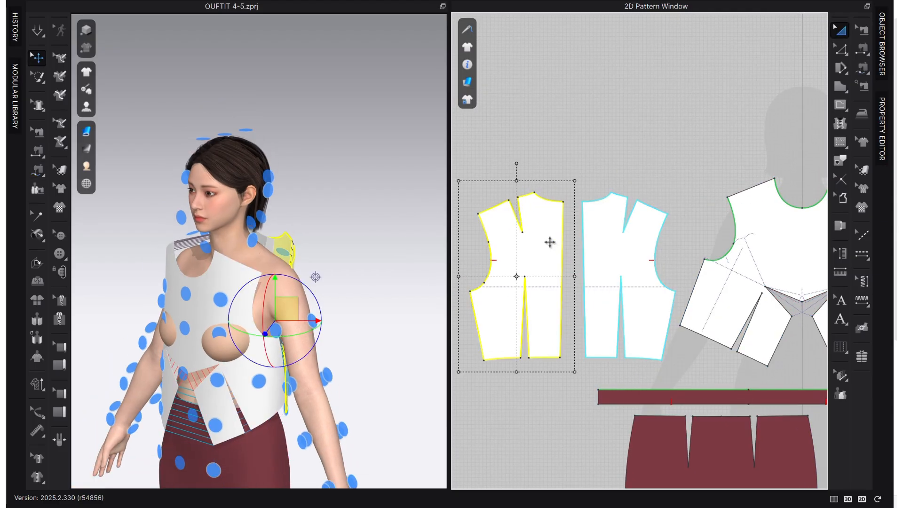
{"action": "key", "text": "Delete"}
Create a mirrored copy of the remaining back bodice piece, sewing included, and place it beside the center back edge.
{"action": "left_click", "coordinate": [629, 234]}
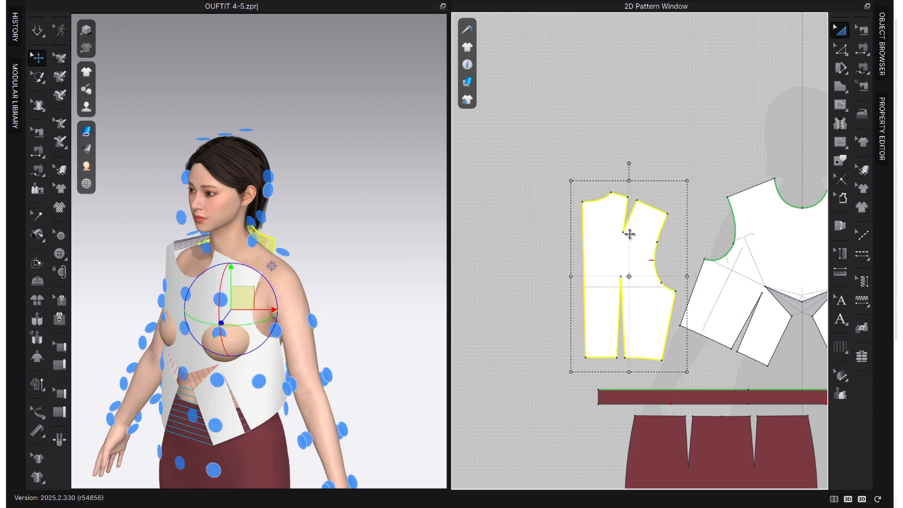
{"action": "left_click", "coordinate": [863, 29]}
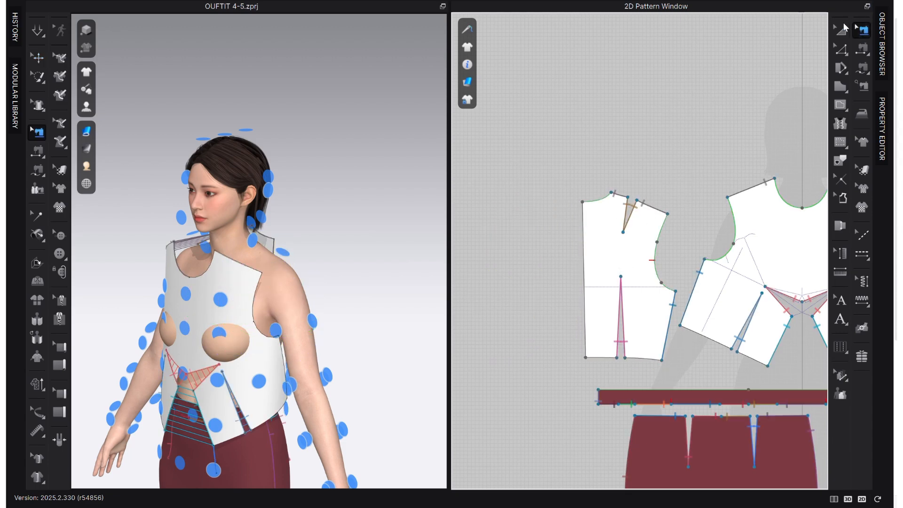
{"action": "left_click", "coordinate": [841, 30]}
{"action": "left_click", "coordinate": [597, 250]}
{"action": "key", "text": "ctrl+c"}
{"action": "key", "text": "ctrl+r"}
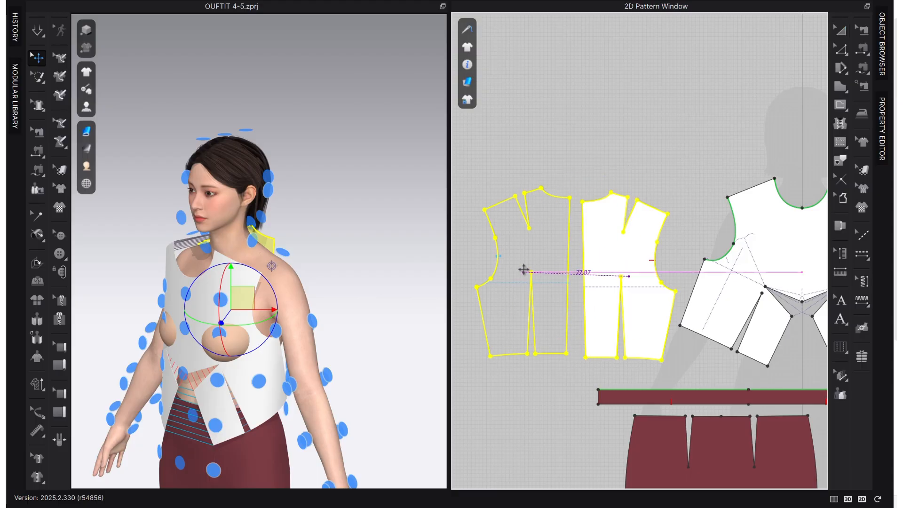
{"action": "left_click", "coordinate": [515, 270]}
Sew the center back edges of the two back bodice pieces together with Segment Sewing.
{"action": "left_click", "coordinate": [863, 30]}
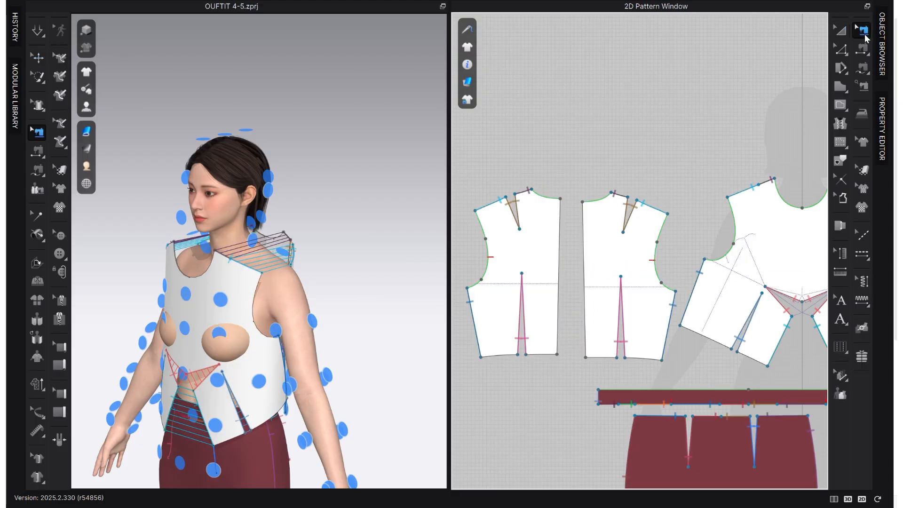
{"action": "right_click_drag", "start_coordinate": [238, 269], "coordinate": [166, 254]}
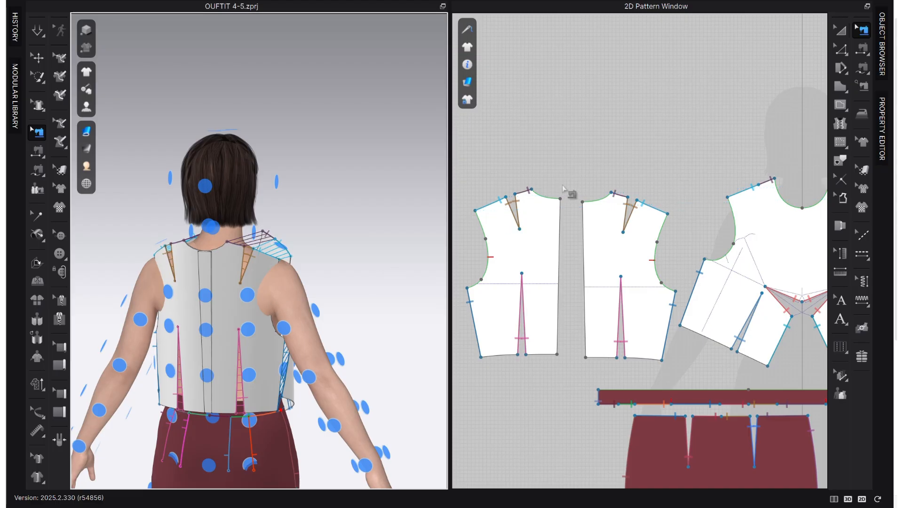
{"action": "key", "text": "n"}
{"action": "left_click", "coordinate": [560, 235]}
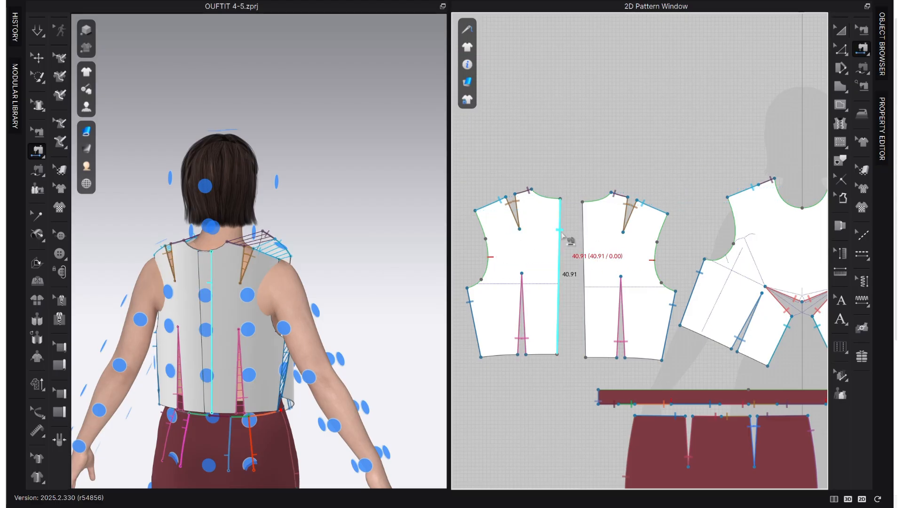
{"action": "left_click", "coordinate": [583, 238]}
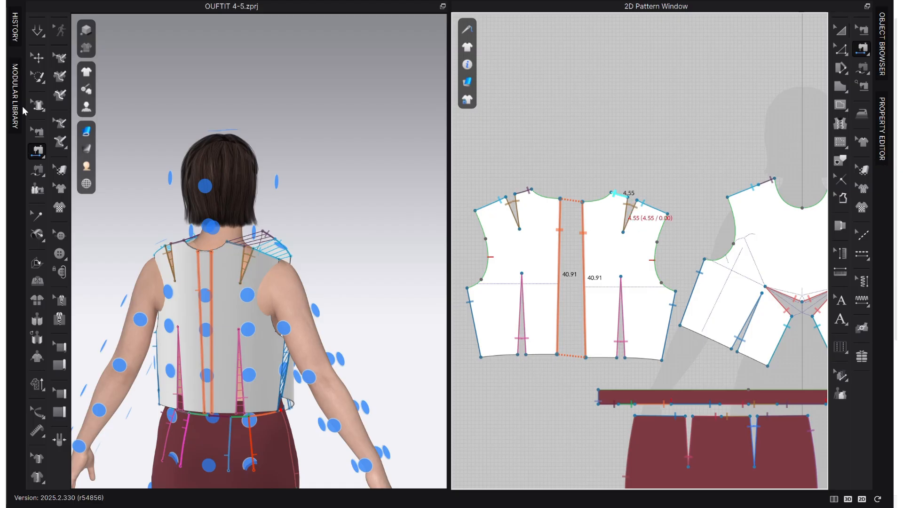
Simulate the garment to drape the sewn bodice on the avatar, and check it from back and front.
{"action": "left_click", "coordinate": [35, 33]}
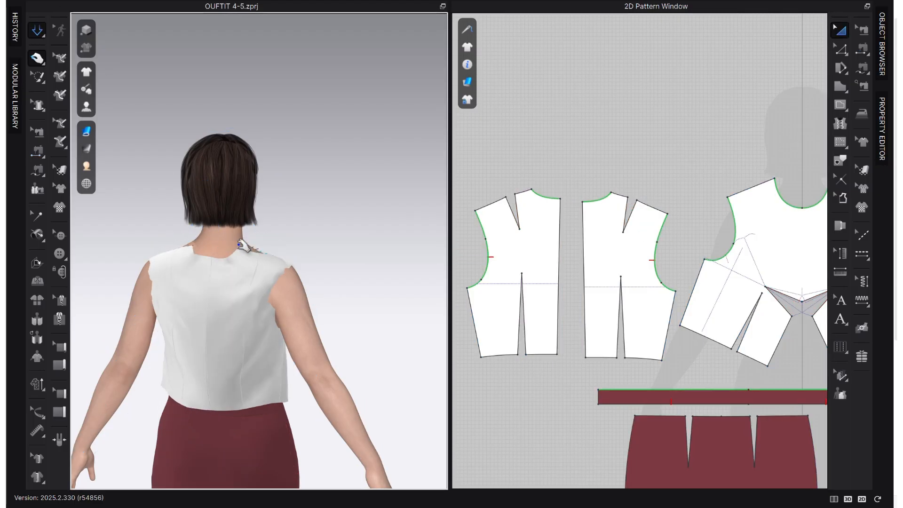
{"action": "left_click", "coordinate": [232, 327]}
{"action": "left_click", "coordinate": [186, 357]}
{"action": "right_click_drag", "start_coordinate": [299, 329], "coordinate": [164, 335]}
{"action": "middle_click_drag", "start_coordinate": [232, 319], "coordinate": [265, 243]}
{"action": "scroll", "coordinate": [268, 244], "scroll_direction": "down", "scroll_amount": 2}
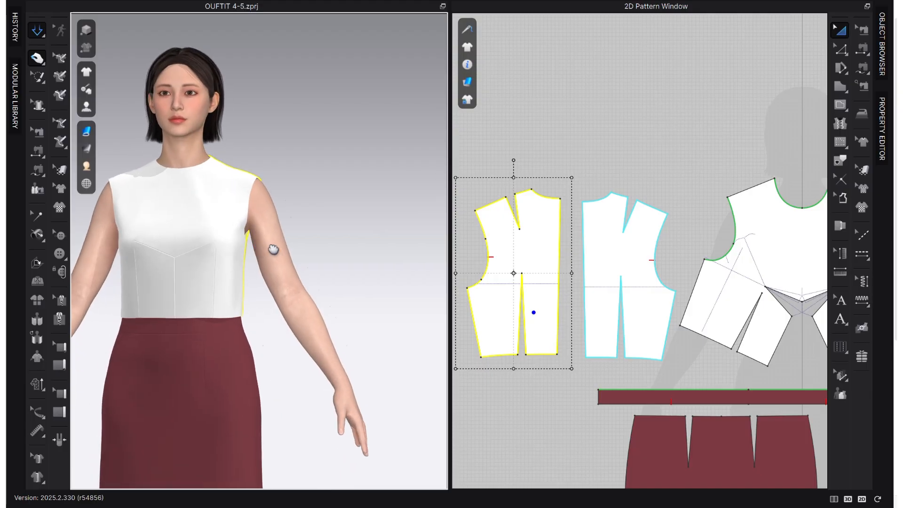
Set the garment rendering style to Random Color Surface.
{"action": "right_click_drag", "start_coordinate": [268, 250], "coordinate": [329, 296]}
{"action": "mouse_move", "coordinate": [88, 132]}
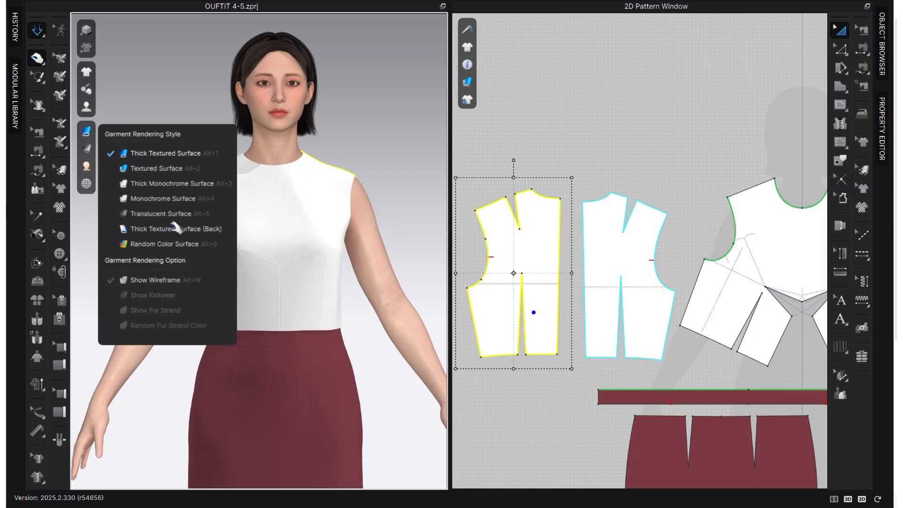
{"action": "left_click", "coordinate": [168, 246]}
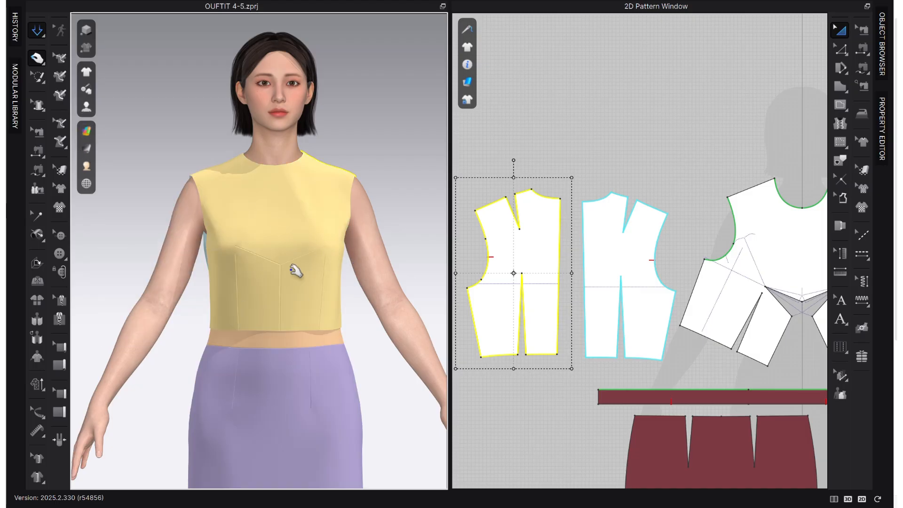
Compare the draped bodice with the reference outfit photo and the dart manipulation diagram.
{"action": "scroll", "coordinate": [336, 273], "scroll_direction": "down", "scroll_amount": 2}
{"action": "middle_click_drag", "start_coordinate": [724, 258], "coordinate": [573, 260]}
{"action": "scroll", "coordinate": [581, 258], "scroll_direction": "down", "scroll_amount": 5}
{"action": "middle_click_drag", "start_coordinate": [759, 261], "coordinate": [649, 259]}
{"action": "scroll", "coordinate": [683, 276], "scroll_direction": "up", "scroll_amount": 5}
{"action": "scroll", "coordinate": [708, 275], "scroll_direction": "up", "scroll_amount": 3}
{"action": "middle_click_drag", "start_coordinate": [684, 306], "coordinate": [797, 296]}
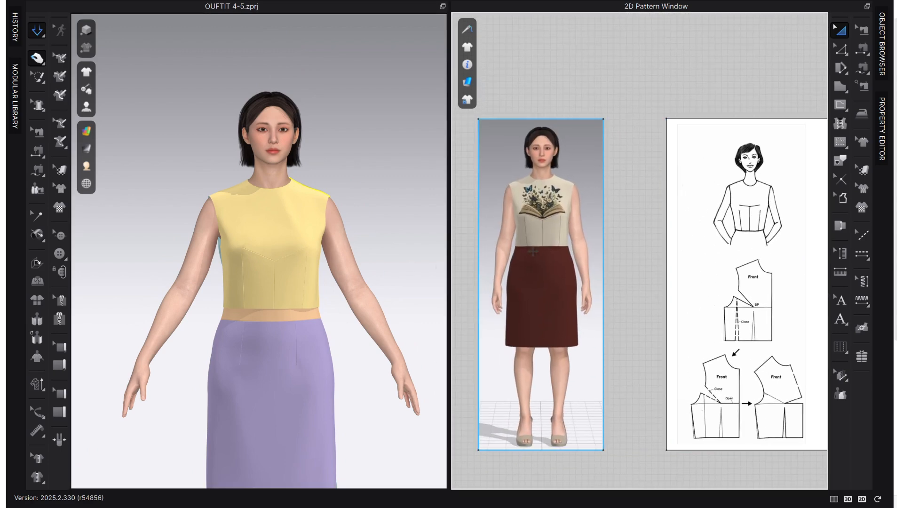
{"action": "scroll", "coordinate": [467, 295], "scroll_direction": "up", "scroll_amount": 2}
{"action": "scroll", "coordinate": [492, 241], "scroll_direction": "down", "scroll_amount": 2}
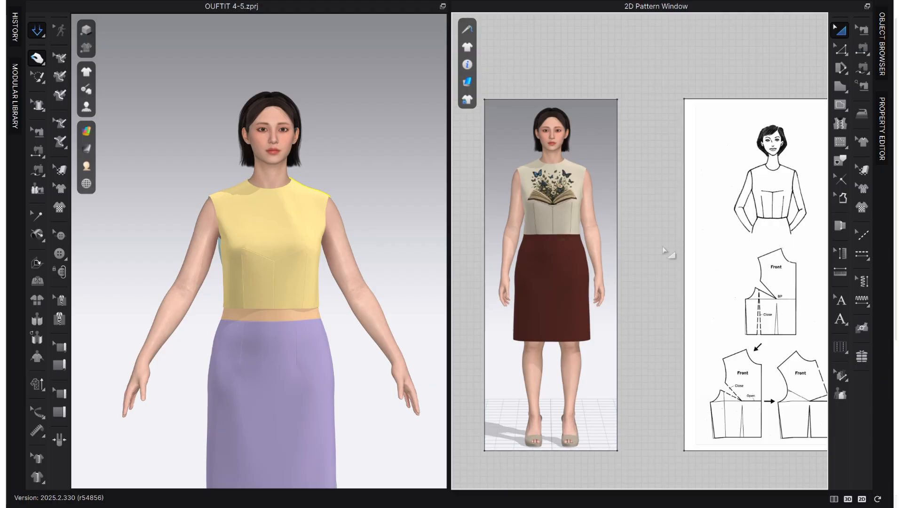
{"action": "middle_click_drag", "start_coordinate": [667, 252], "coordinate": [650, 273]}
{"action": "scroll", "coordinate": [648, 272], "scroll_direction": "up", "scroll_amount": 3}
{"action": "scroll", "coordinate": [487, 272], "scroll_direction": "down", "scroll_amount": 2}
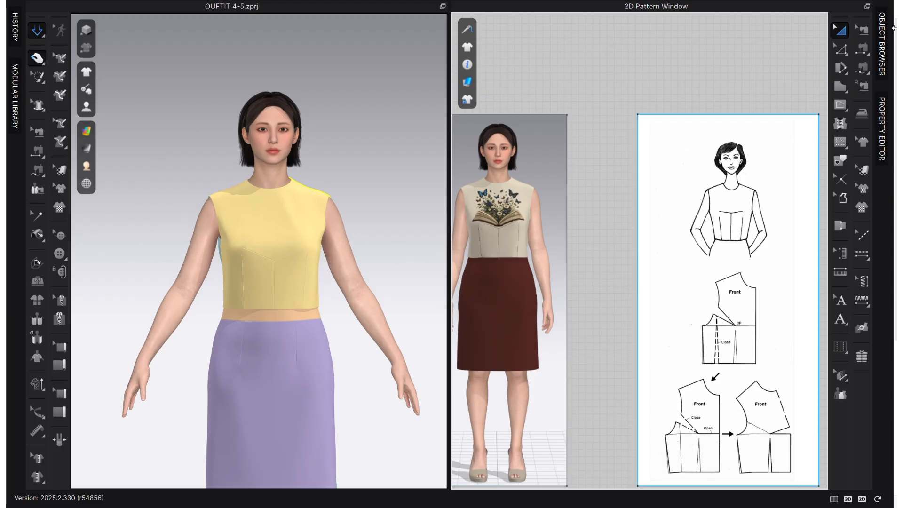
Assign the Cotton_Oxford_NRM fabric to the front bodice and both back bodice pieces.
{"action": "left_click", "coordinate": [883, 45]}
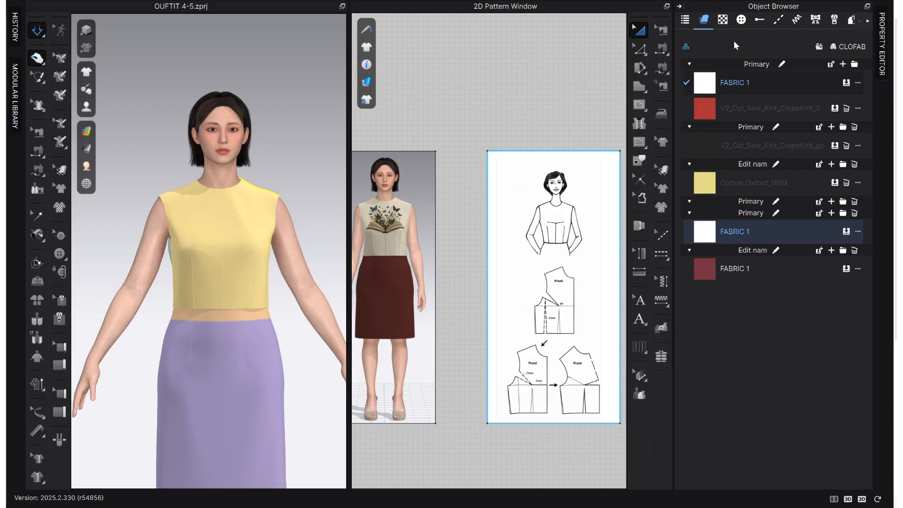
{"action": "scroll", "coordinate": [497, 169], "scroll_direction": "down", "scroll_amount": 4}
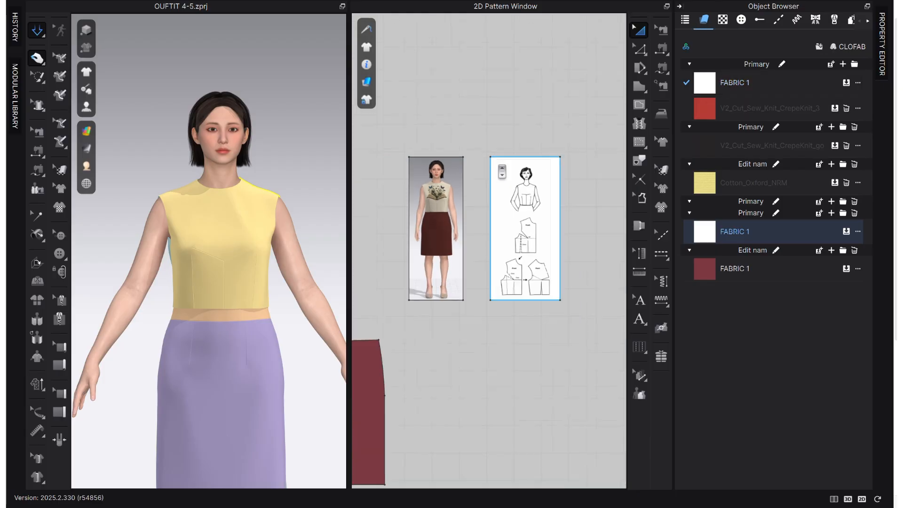
{"action": "middle_click_drag", "start_coordinate": [472, 224], "coordinate": [532, 225]}
{"action": "middle_click_drag", "start_coordinate": [377, 222], "coordinate": [499, 230]}
{"action": "scroll", "coordinate": [503, 231], "scroll_direction": "down", "scroll_amount": 3}
{"action": "left_click", "coordinate": [523, 208]}
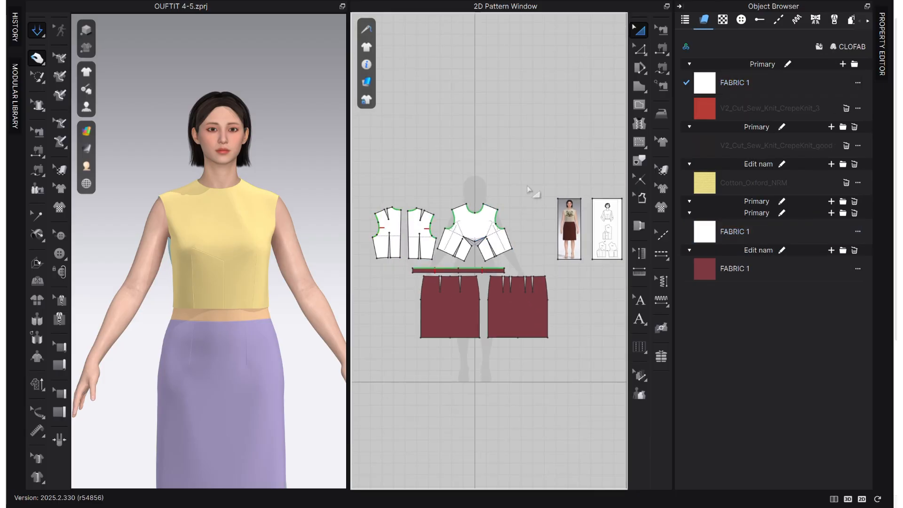
{"action": "left_click_drag", "start_coordinate": [527, 185], "coordinate": [368, 263]}
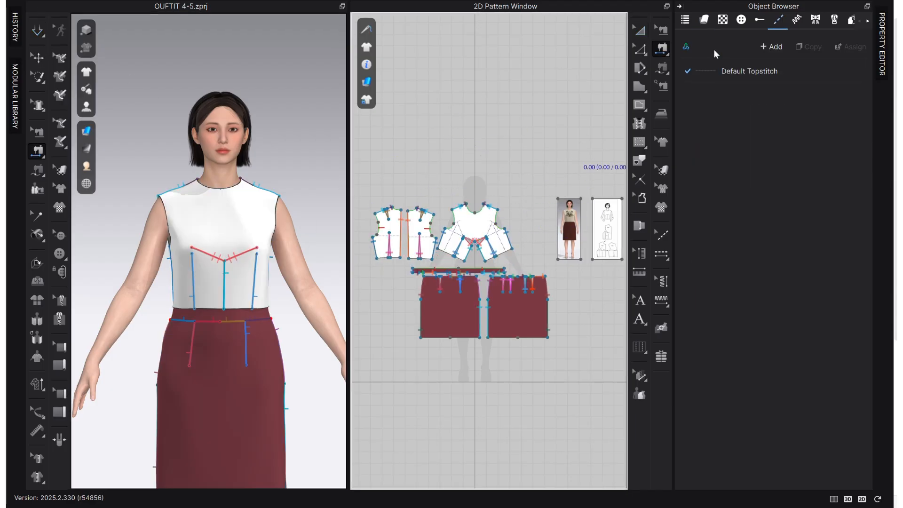
{"action": "left_click", "coordinate": [700, 23]}
{"action": "left_click_drag", "start_coordinate": [521, 187], "coordinate": [361, 266]}
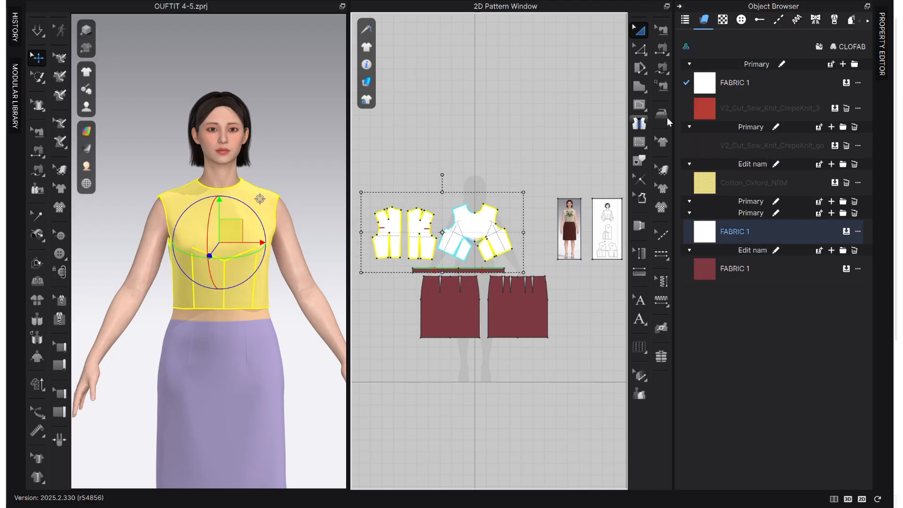
{"action": "left_click_drag", "start_coordinate": [752, 183], "coordinate": [508, 135]}
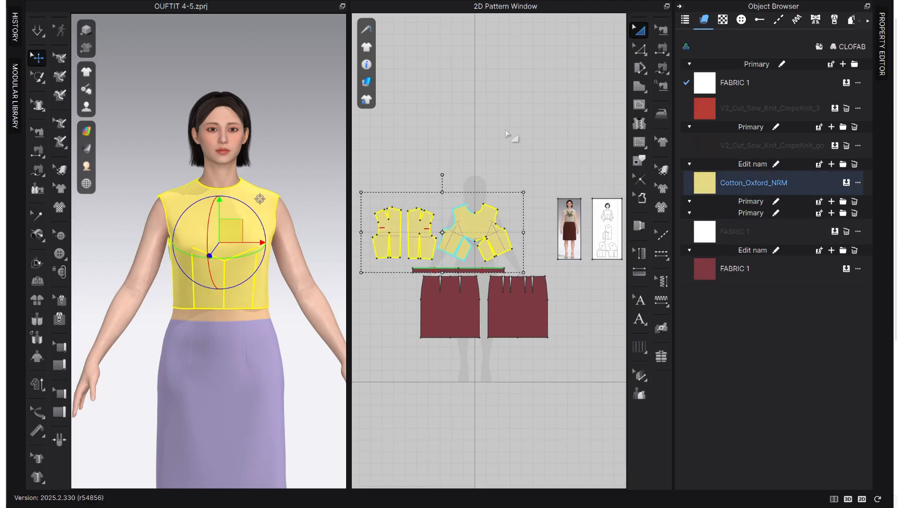
{"action": "left_click", "coordinate": [506, 133]}
Change the Cotton_Oxford_NRM fabric's color to the beige D2C8B4, matching the top in the reference photo.
{"action": "scroll", "coordinate": [494, 241], "scroll_direction": "up", "scroll_amount": 3}
{"action": "middle_click_drag", "start_coordinate": [504, 254], "coordinate": [465, 267]}
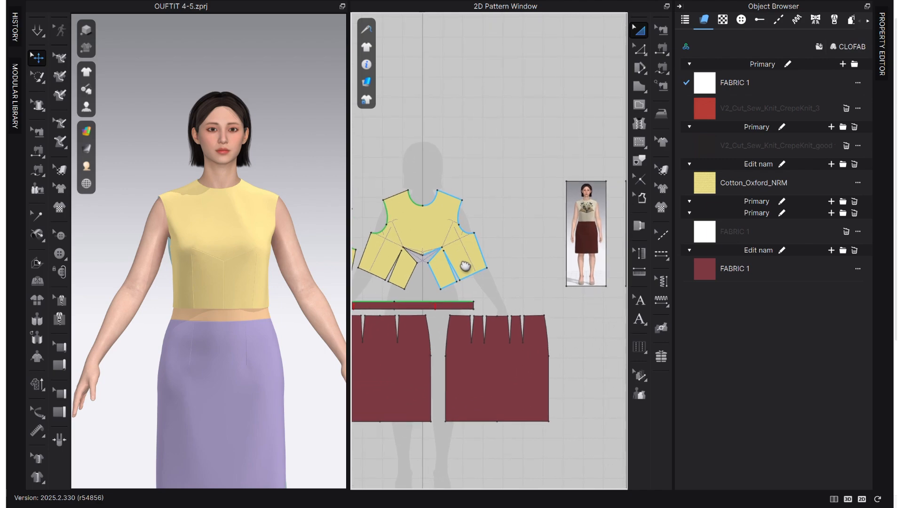
{"action": "scroll", "coordinate": [541, 249], "scroll_direction": "up", "scroll_amount": 2}
{"action": "scroll", "coordinate": [541, 248], "scroll_direction": "down", "scroll_amount": 1}
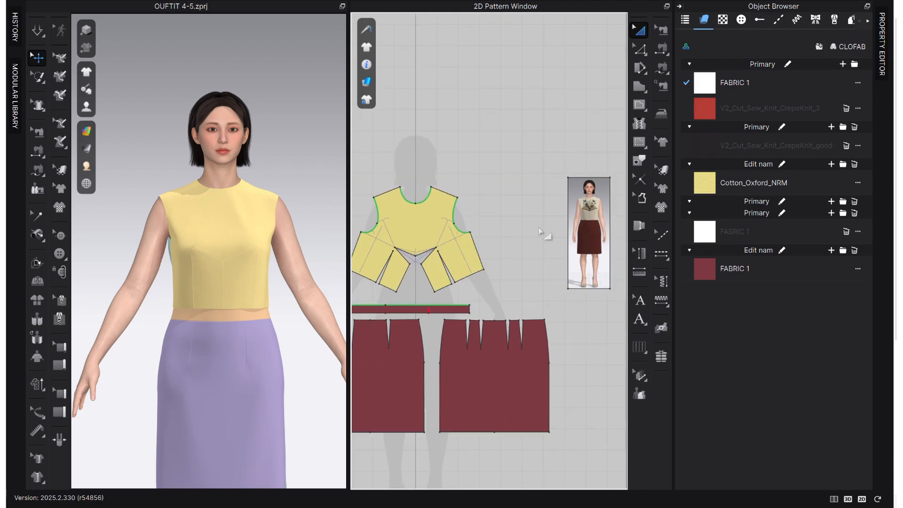
{"action": "left_click", "coordinate": [691, 188]}
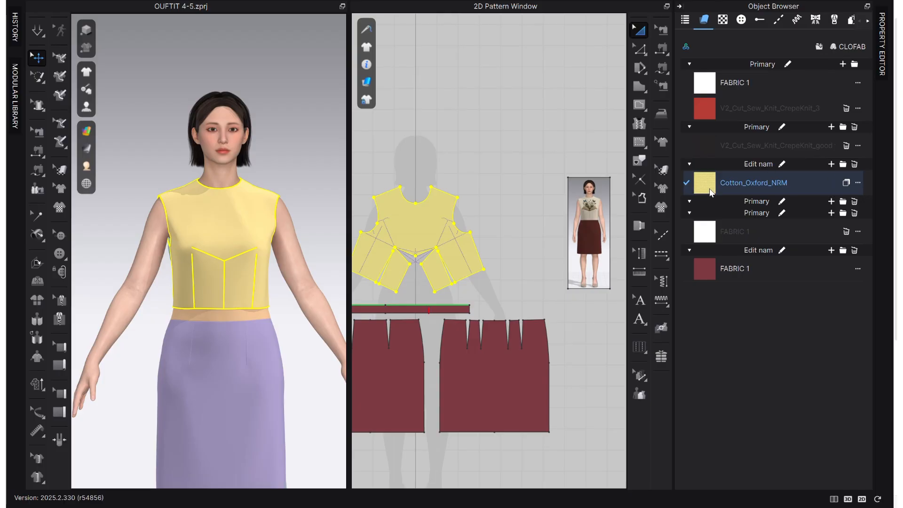
{"action": "left_click", "coordinate": [550, 132]}
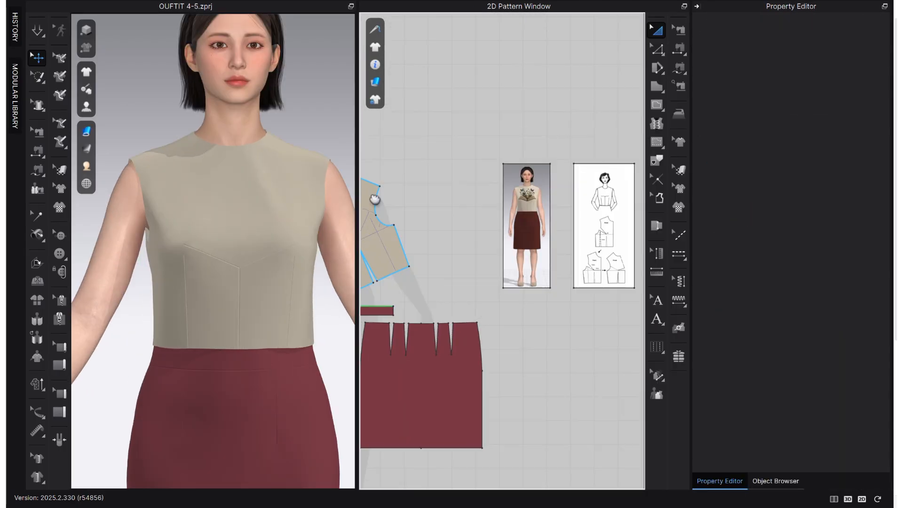
Show the fabric list together with the properties of the Cotton_Oxford_NRM fabric.
{"action": "left_click_drag", "start_coordinate": [686, 152], "coordinate": [689, 146]}
{"action": "left_click", "coordinate": [849, 474]}
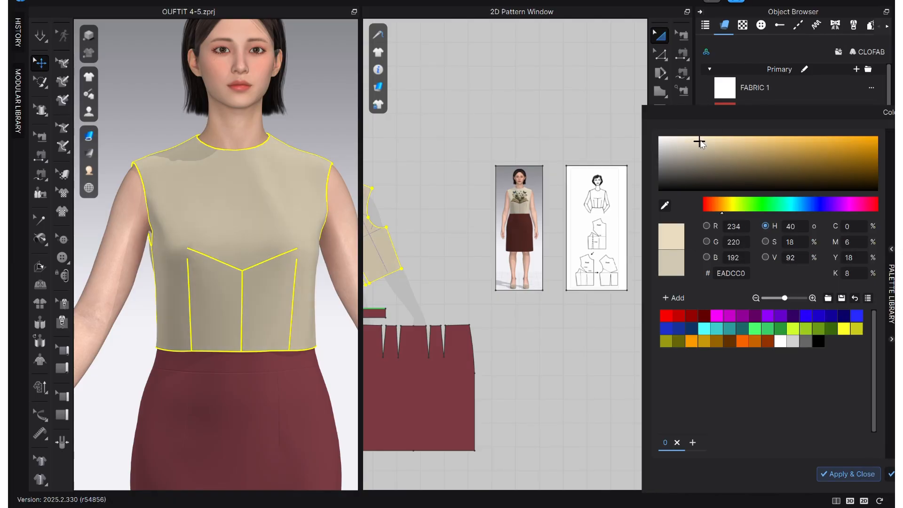
Rename the default topstitch as "Heavy topstitch", using the seam lines in the reference outfit photo as a guide.
{"action": "left_click", "coordinate": [512, 189]}
{"action": "scroll", "coordinate": [513, 188], "scroll_direction": "up", "scroll_amount": 5}
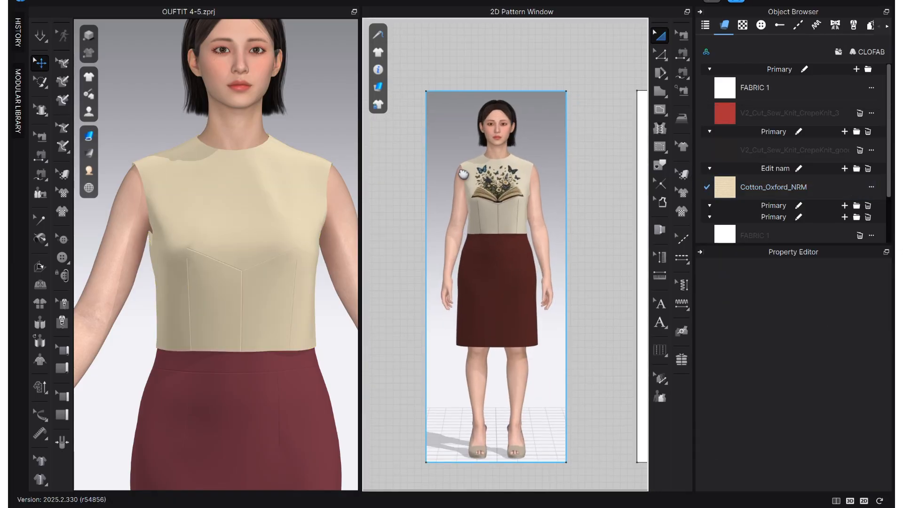
{"action": "scroll", "coordinate": [496, 192], "scroll_direction": "up", "scroll_amount": 3}
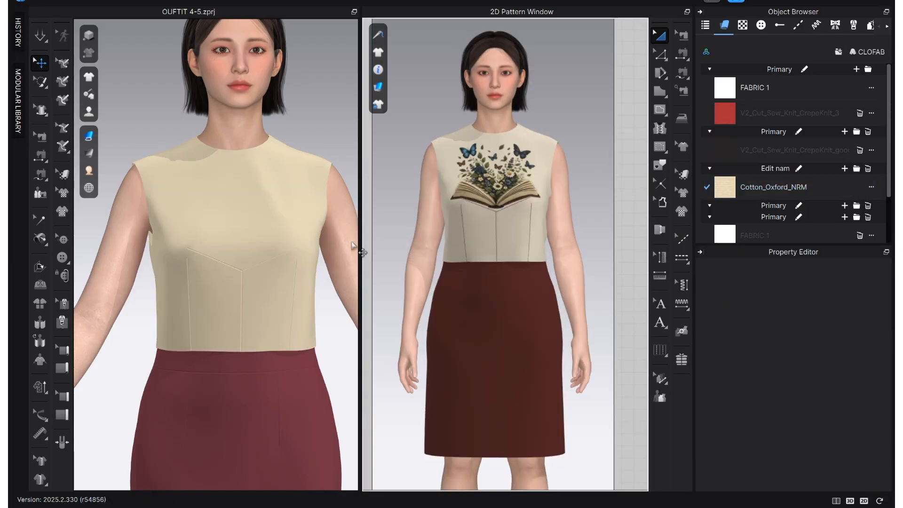
{"action": "left_click", "coordinate": [798, 28]}
{"action": "left_click", "coordinate": [769, 81]}
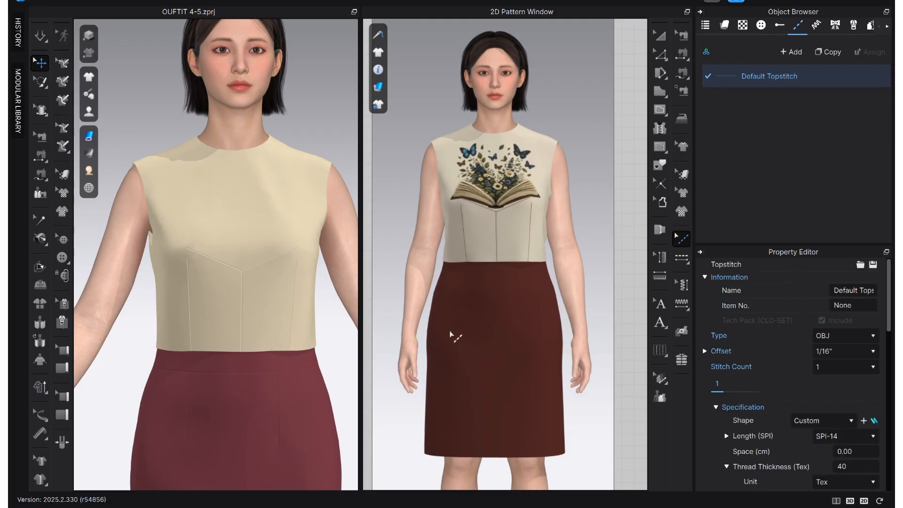
{"action": "left_click", "coordinate": [844, 351]}
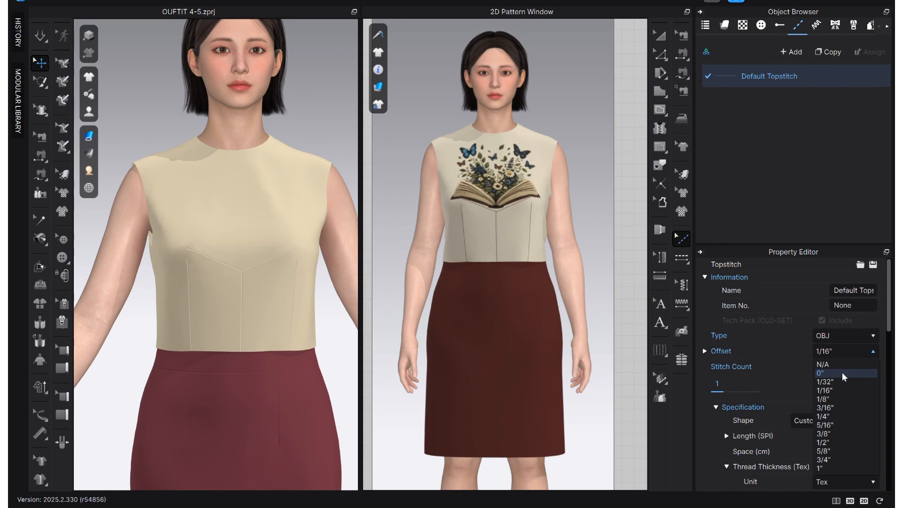
{"action": "left_click", "coordinate": [858, 291]}
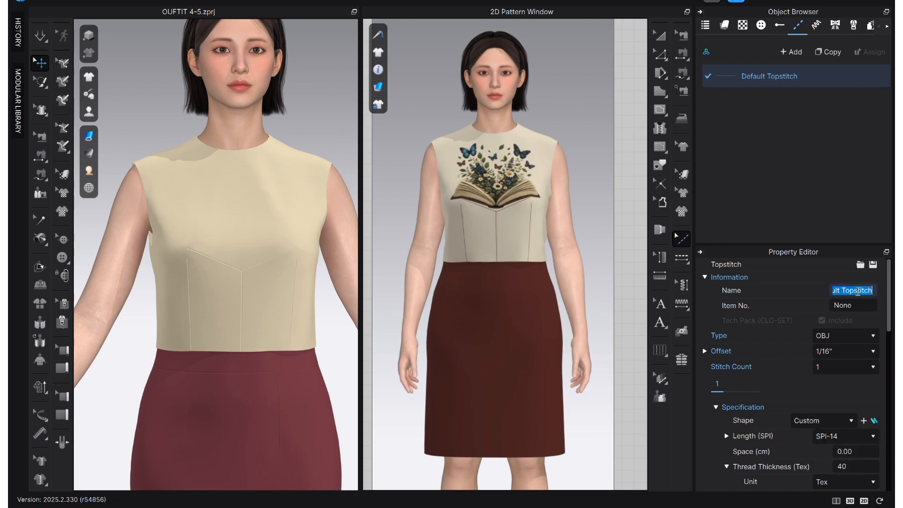
{"action": "type", "text": "H"}
Set the Heavy topstitch to type Texture with a 0" offset and a stitch count of 1.
{"action": "left_click", "coordinate": [850, 339]}
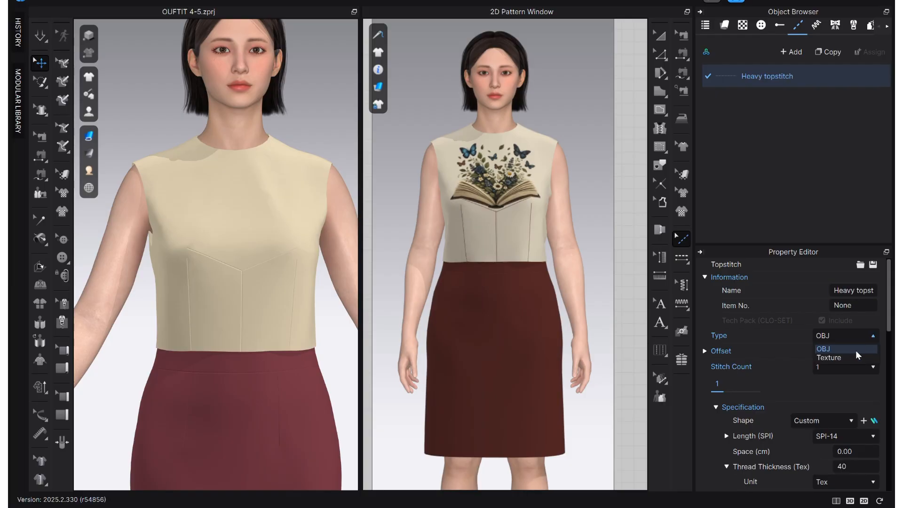
{"action": "left_click", "coordinate": [864, 338]}
{"action": "left_click", "coordinate": [867, 340]}
{"action": "left_click", "coordinate": [832, 364]}
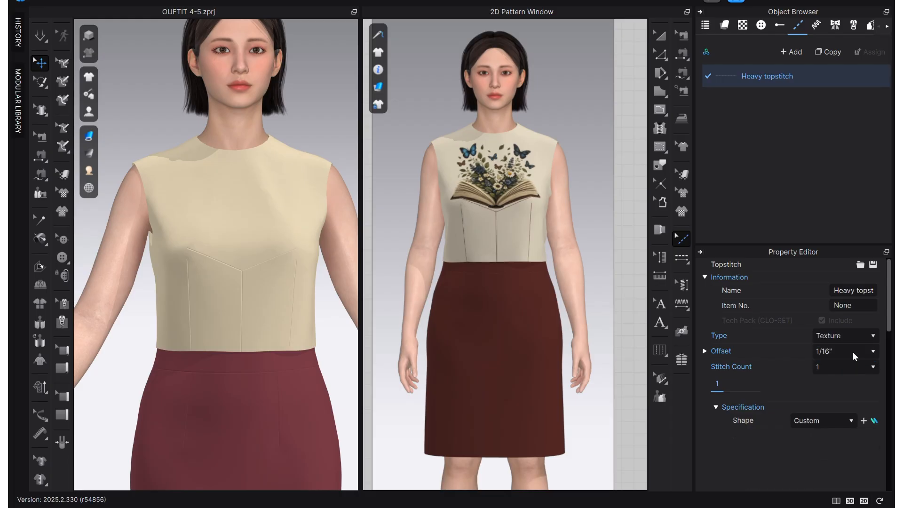
{"action": "left_click", "coordinate": [853, 352]}
{"action": "left_click", "coordinate": [834, 377]}
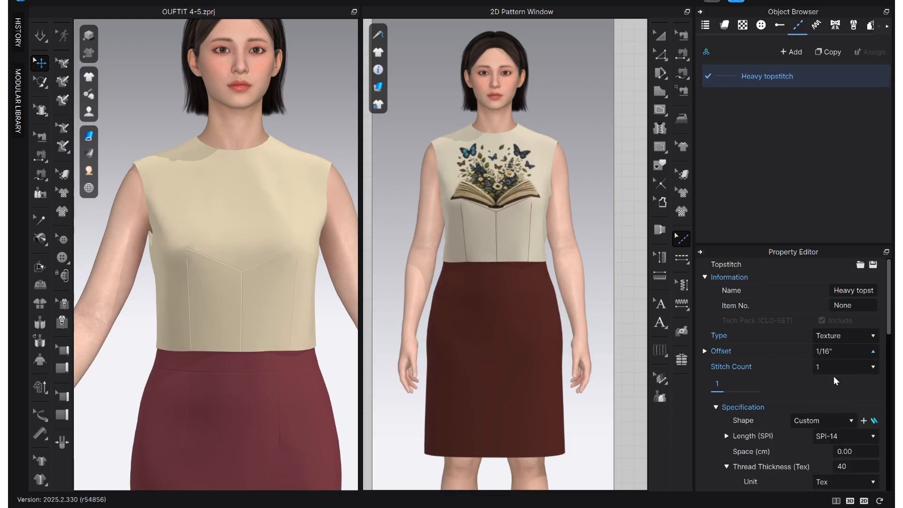
{"action": "left_click", "coordinate": [837, 371]}
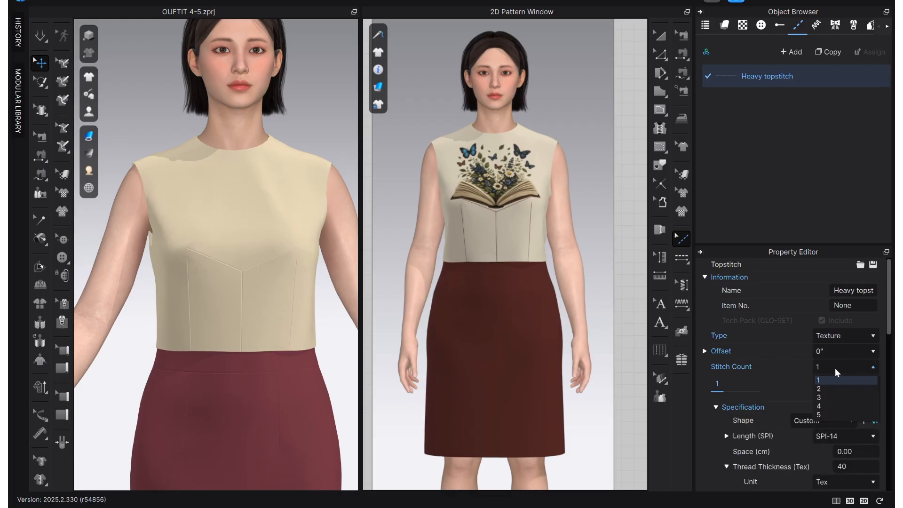
{"action": "left_click", "coordinate": [828, 381]}
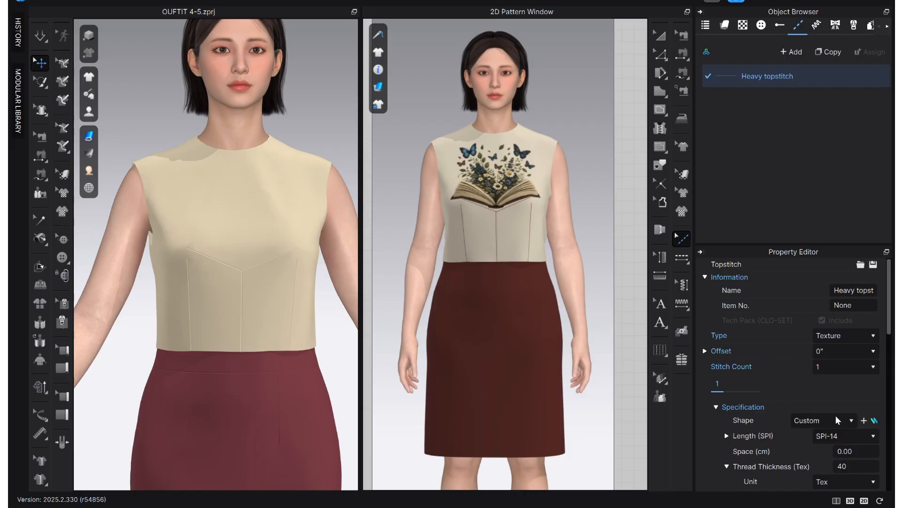
Set the Heavy topstitch's stitch length to SPI-7 and its thread thickness to 270 Tex, keeping the Custom shape.
{"action": "scroll", "coordinate": [824, 425], "scroll_direction": "down", "scroll_amount": 2}
{"action": "scroll", "coordinate": [845, 386], "scroll_direction": "down", "scroll_amount": 2}
{"action": "left_click", "coordinate": [848, 358]}
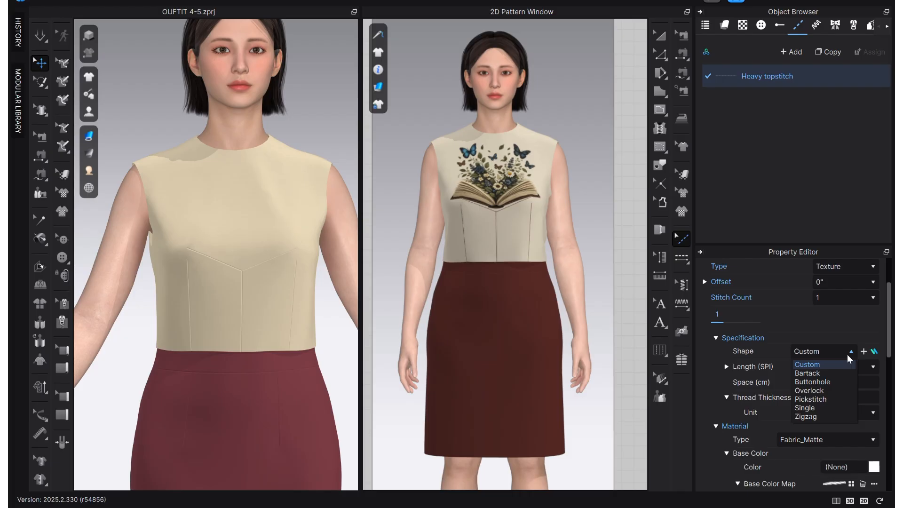
{"action": "left_click", "coordinate": [849, 358]}
{"action": "left_click", "coordinate": [867, 372]}
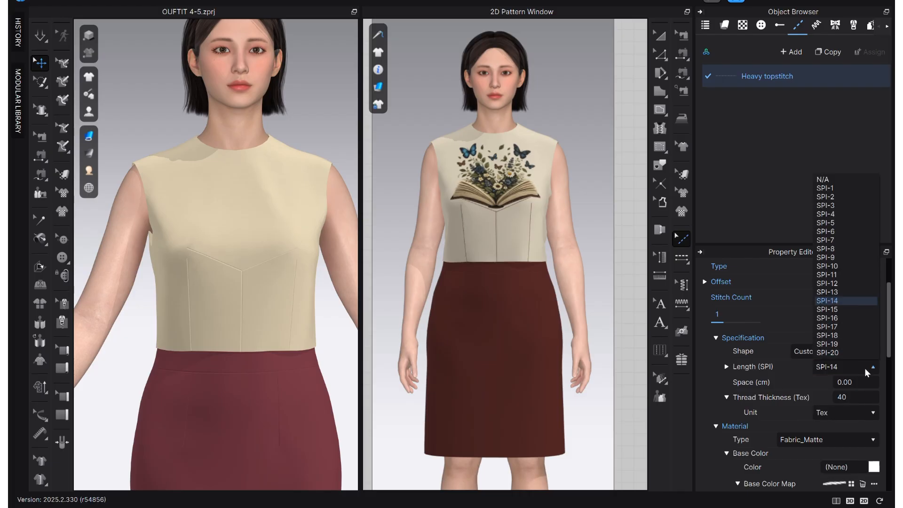
{"action": "left_click", "coordinate": [850, 247]}
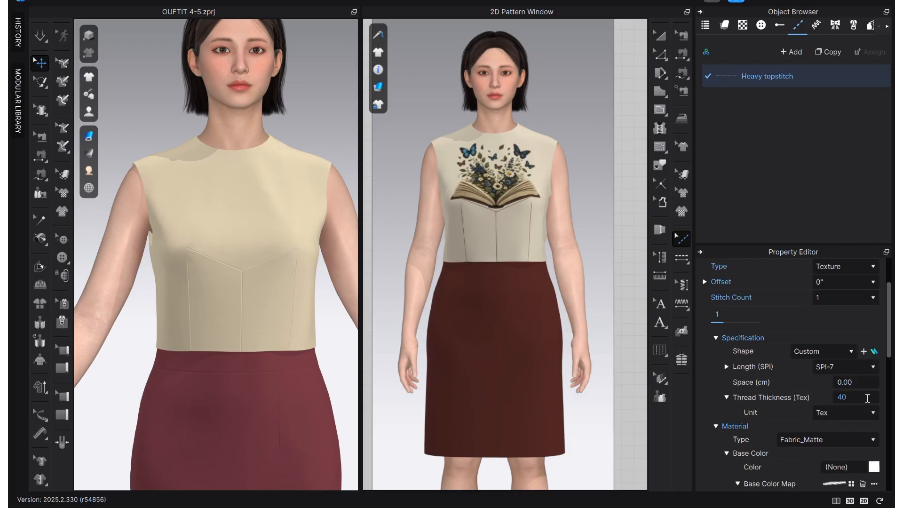
{"action": "left_click", "coordinate": [866, 385]}
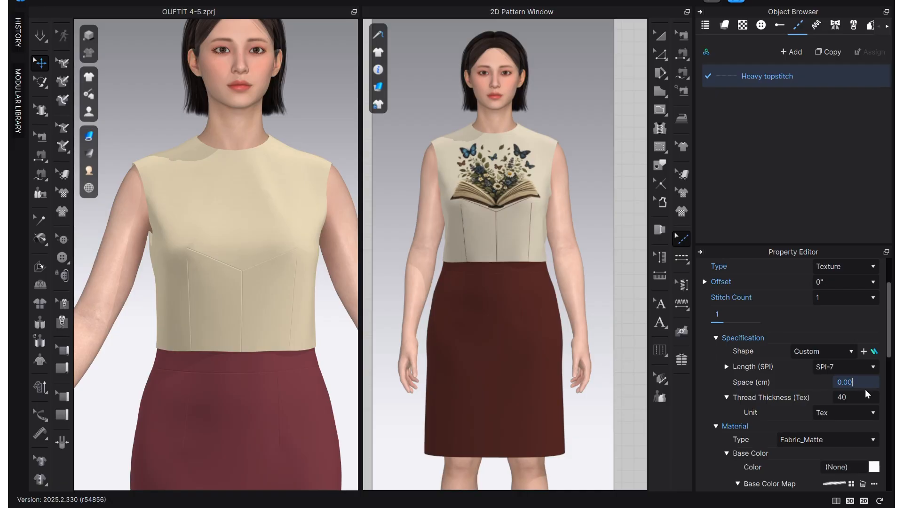
{"action": "left_click", "coordinate": [866, 398]}
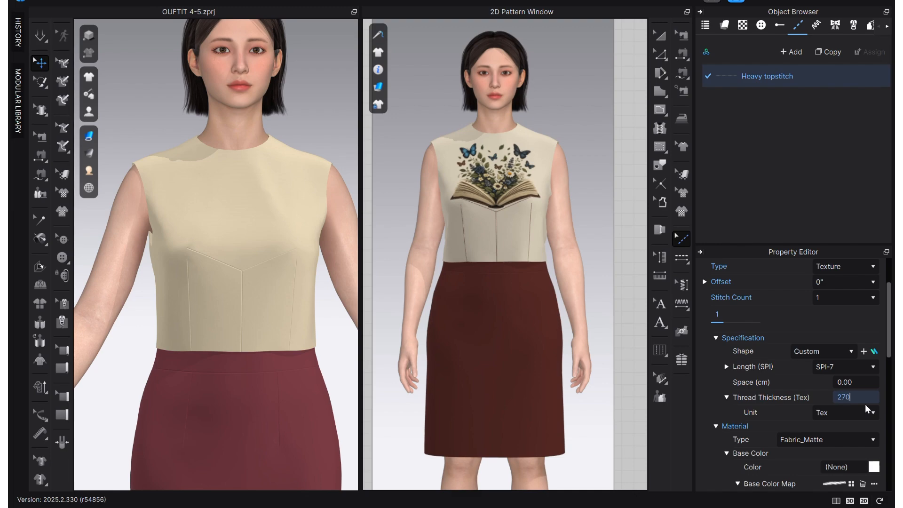
{"action": "key", "text": "Return"}
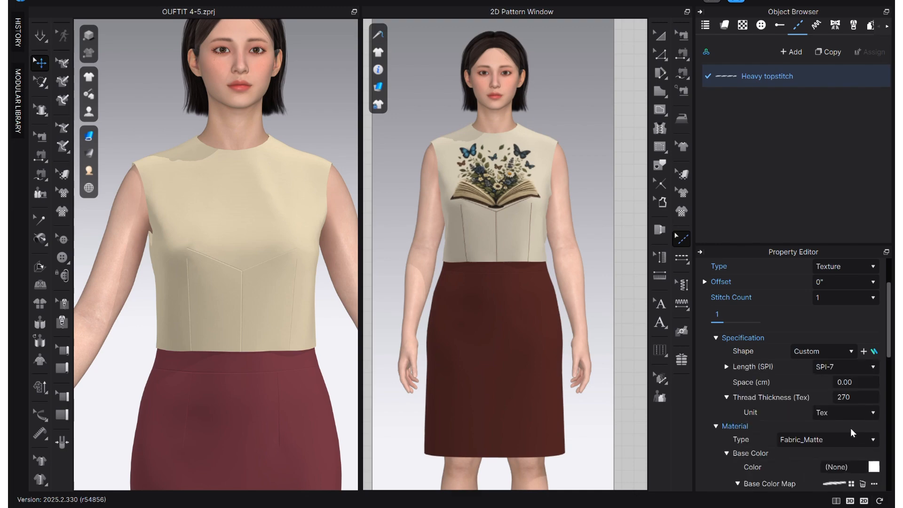
Change the Heavy topstitch's color to the dark brown 4A2420 sampled from the skirt in the reference photo.
{"action": "scroll", "coordinate": [852, 442], "scroll_direction": "down", "scroll_amount": 2}
{"action": "scroll", "coordinate": [828, 443], "scroll_direction": "down", "scroll_amount": 2}
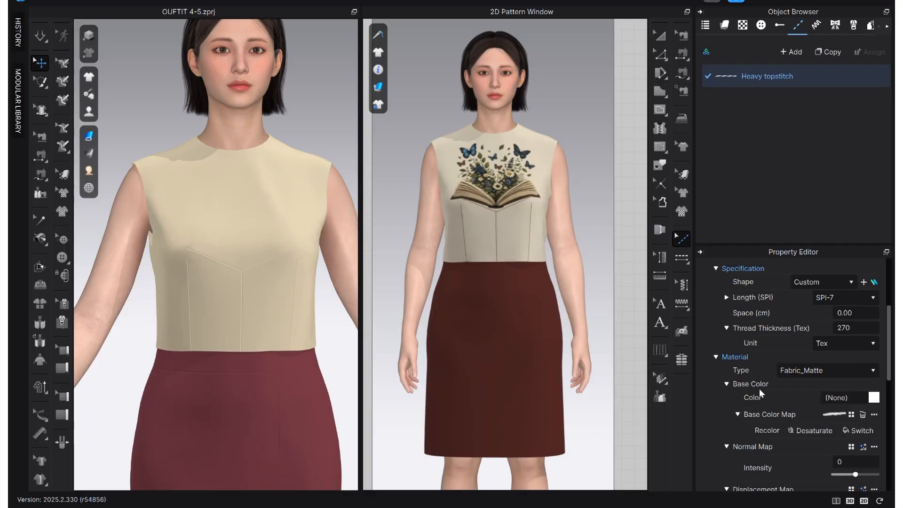
{"action": "left_click", "coordinate": [873, 399]}
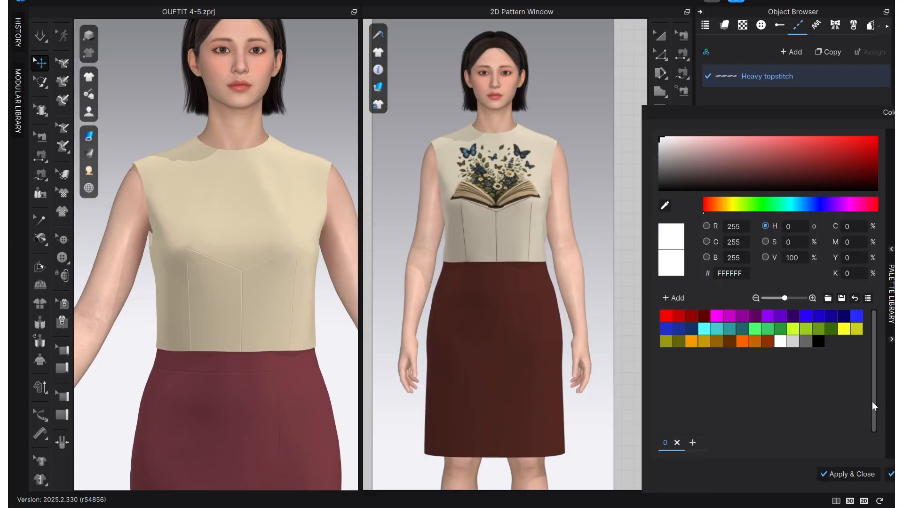
{"action": "left_click", "coordinate": [670, 204]}
{"action": "left_click", "coordinate": [530, 375]}
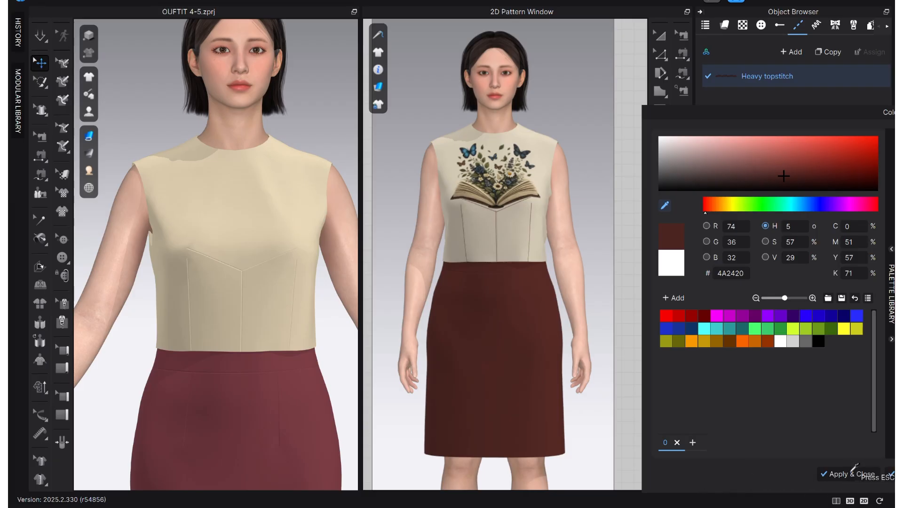
{"action": "left_click", "coordinate": [846, 473]}
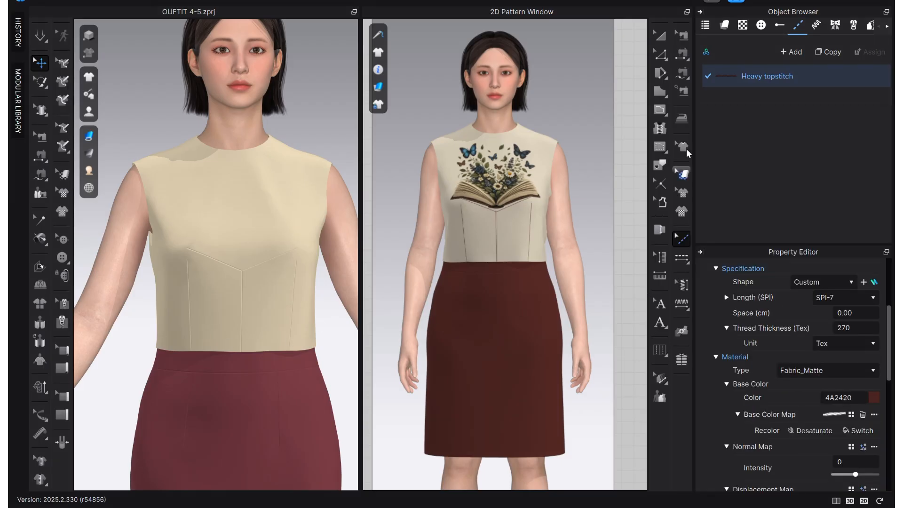
Add a Free Topstitch along the inner leg of the front bodice's waist dart, from the dart point to the waist.
{"action": "left_click", "coordinate": [685, 264]}
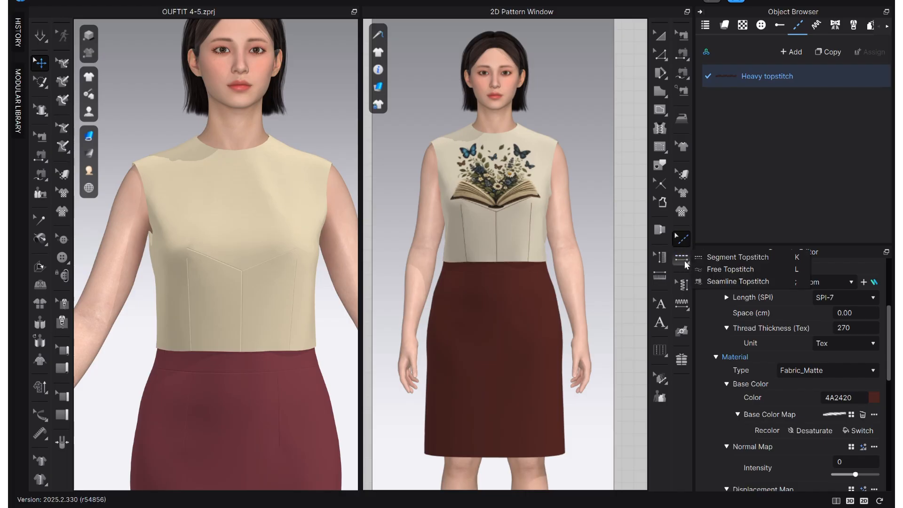
{"action": "left_click", "coordinate": [743, 269]}
{"action": "scroll", "coordinate": [207, 263], "scroll_direction": "up", "scroll_amount": 4}
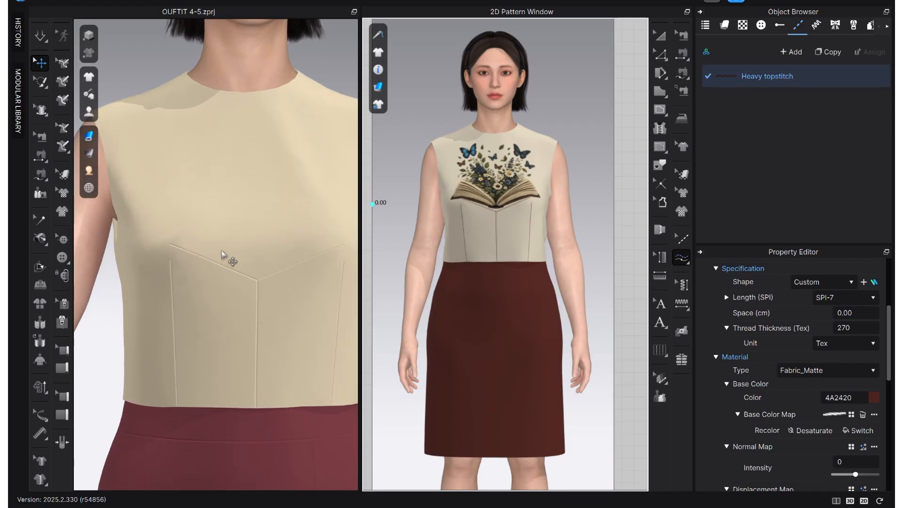
{"action": "scroll", "coordinate": [487, 311], "scroll_direction": "down", "scroll_amount": 5}
{"action": "middle_click_drag", "start_coordinate": [504, 308], "coordinate": [708, 279]}
{"action": "scroll", "coordinate": [541, 330], "scroll_direction": "down", "scroll_amount": 4}
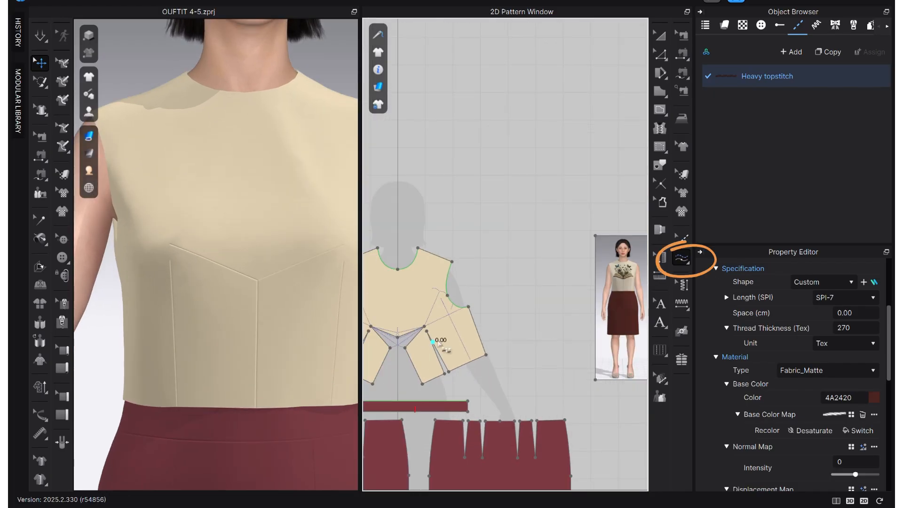
{"action": "scroll", "coordinate": [439, 343], "scroll_direction": "up", "scroll_amount": 3}
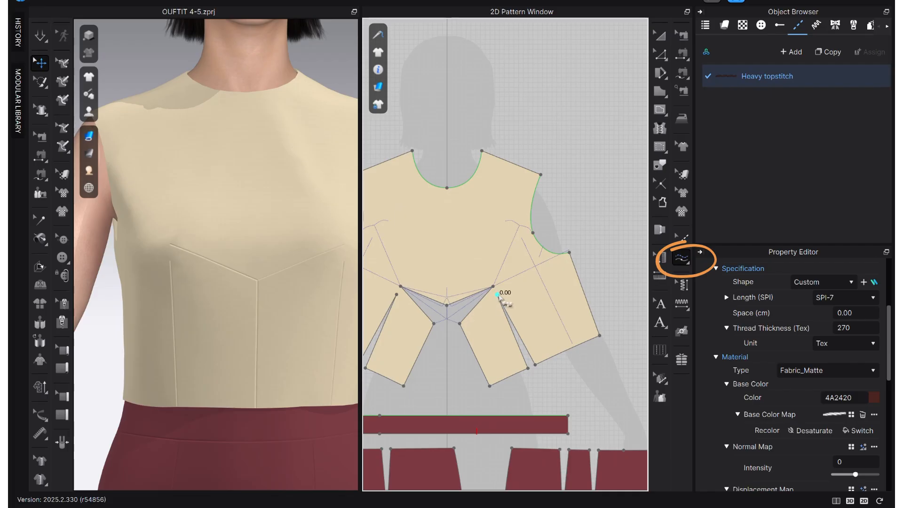
{"action": "left_click", "coordinate": [498, 294]}
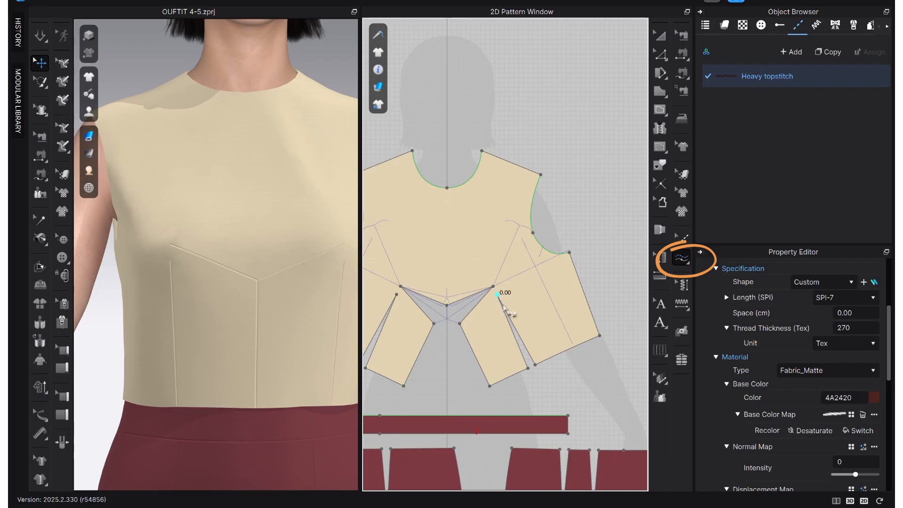
{"action": "left_click", "coordinate": [528, 368]}
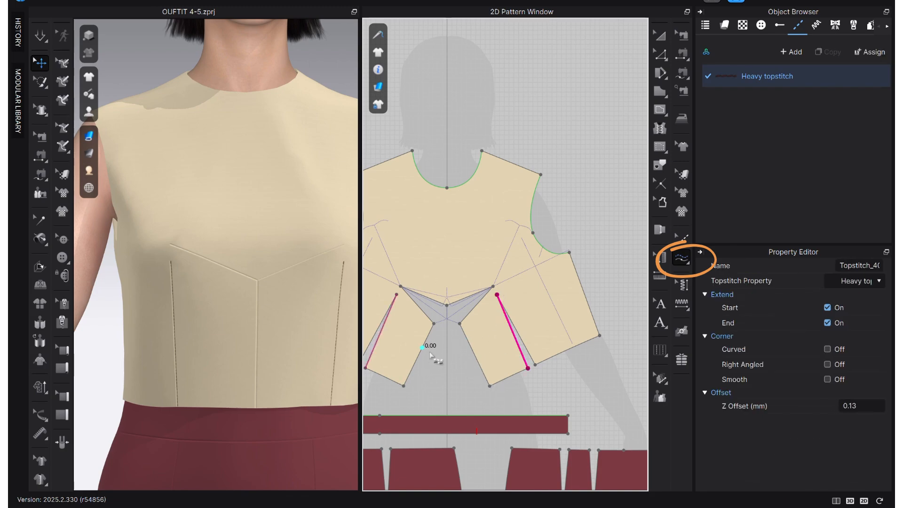
Add free topstitches along the lower front panel's center front edge and along the upper leg of the center front dart.
{"action": "left_click", "coordinate": [489, 386]}
{"action": "left_click", "coordinate": [459, 323]}
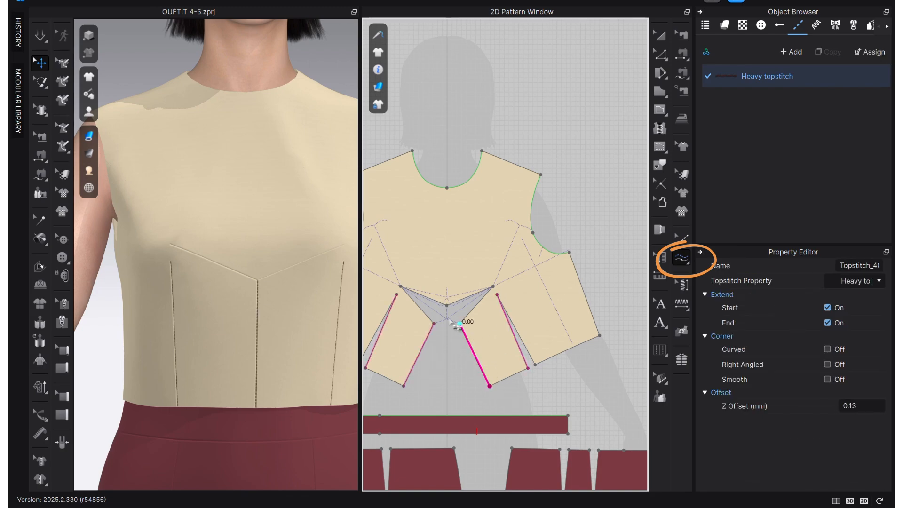
{"action": "left_click", "coordinate": [493, 286]}
{"action": "left_click", "coordinate": [447, 305]}
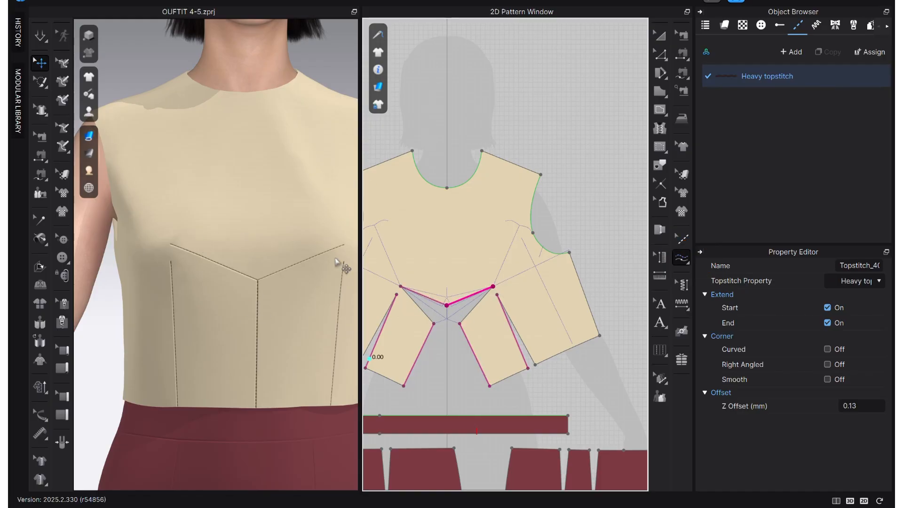
Examine the topstitching along the darts and center front seam of the draped bodice up close.
{"action": "scroll", "coordinate": [200, 300], "scroll_direction": "up", "scroll_amount": 2}
{"action": "scroll", "coordinate": [220, 305], "scroll_direction": "down", "scroll_amount": 2}
{"action": "right_click_drag", "start_coordinate": [275, 328], "coordinate": [268, 327]}
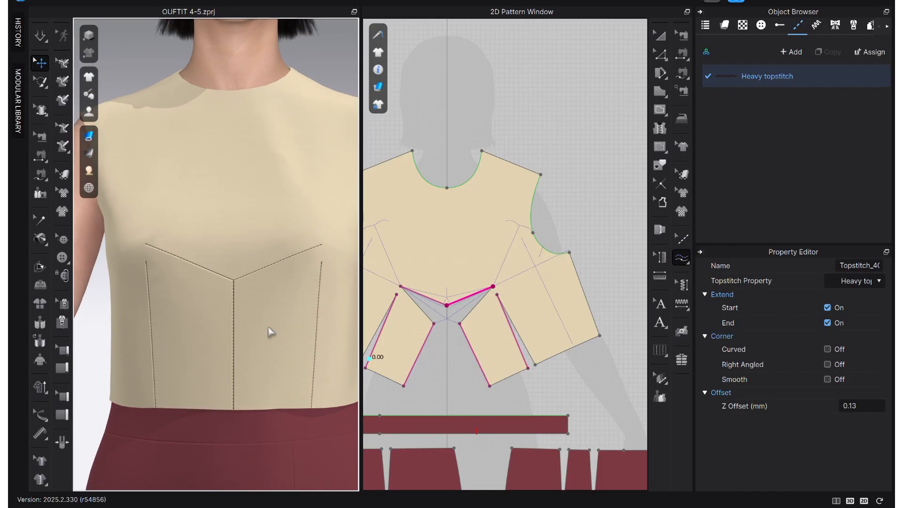
{"action": "scroll", "coordinate": [256, 335], "scroll_direction": "up", "scroll_amount": 4}
{"action": "middle_click_drag", "start_coordinate": [250, 316], "coordinate": [230, 230]}
{"action": "scroll", "coordinate": [230, 265], "scroll_direction": "up", "scroll_amount": 1}
{"action": "middle_click_drag", "start_coordinate": [230, 261], "coordinate": [293, 312]}
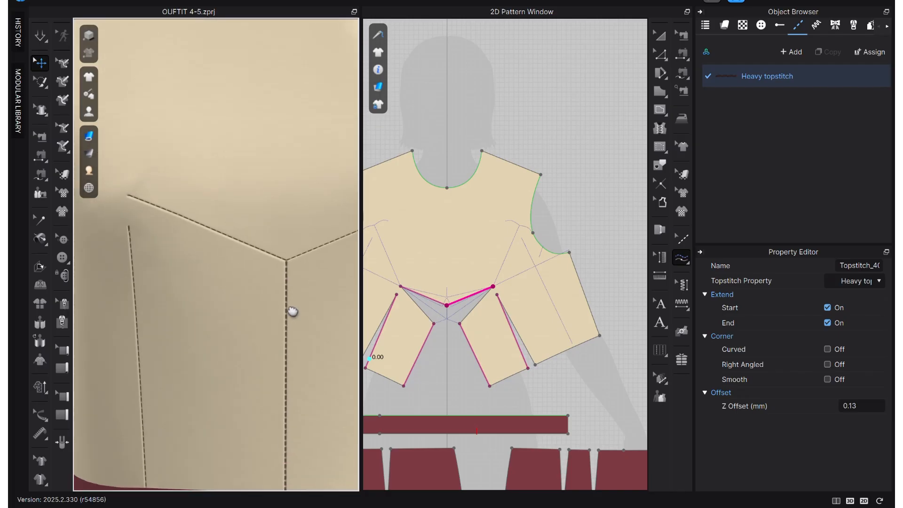
{"action": "scroll", "coordinate": [292, 335], "scroll_direction": "down", "scroll_amount": 5}
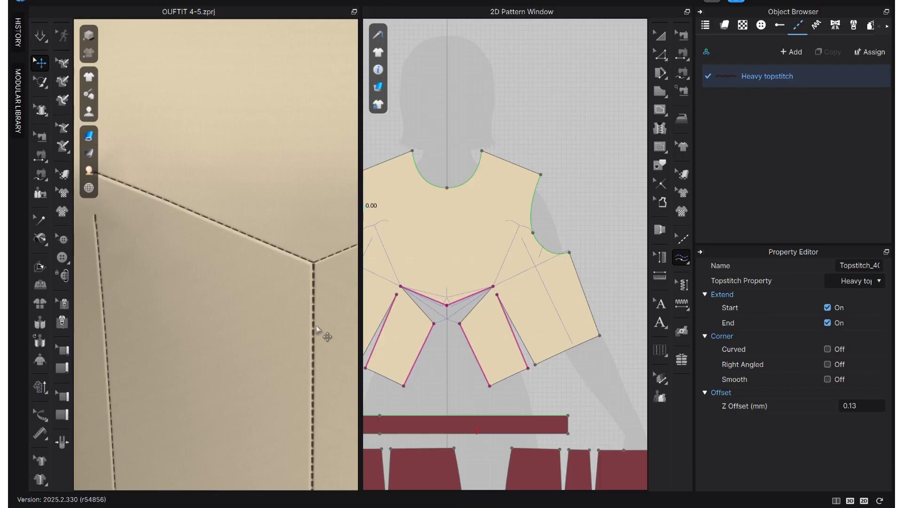
Set the Heavy topstitch's stitch space to 0.01 cm and check the stitching on the draped bodice.
{"action": "left_click", "coordinate": [748, 75]}
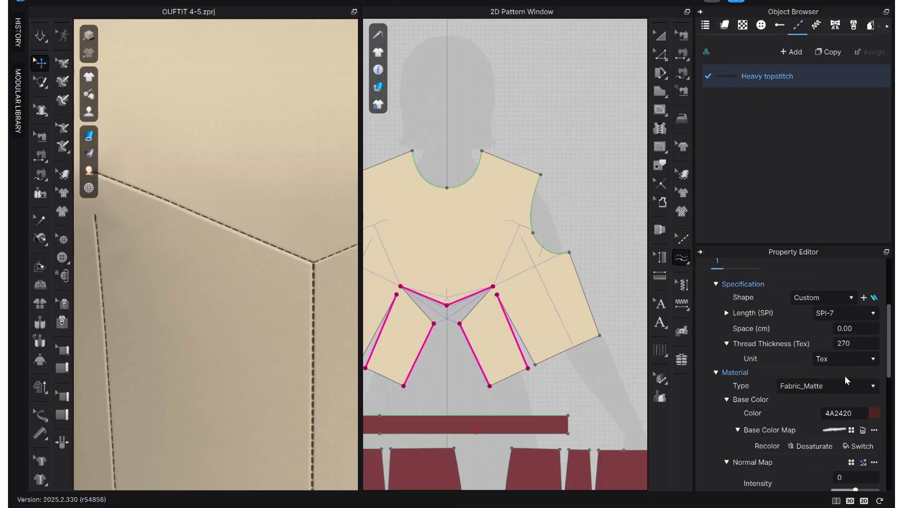
{"action": "left_click", "coordinate": [855, 328]}
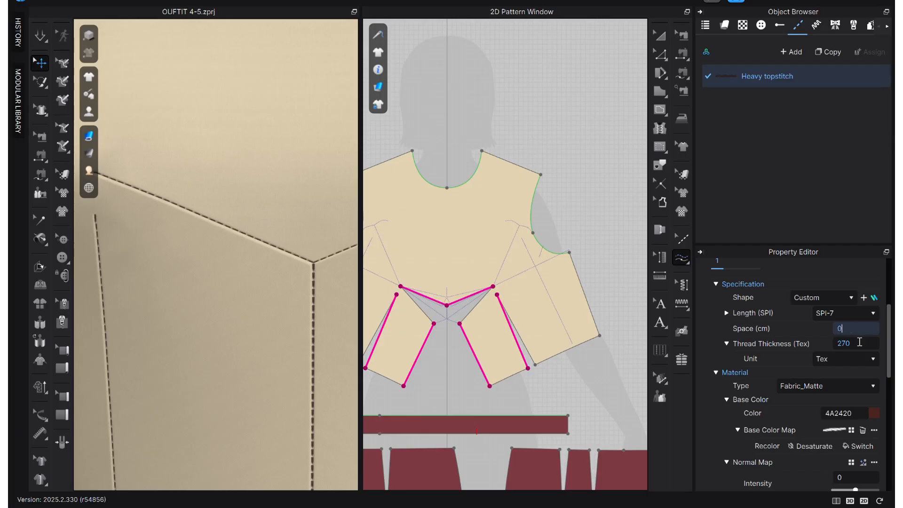
{"action": "key", "text": "Return"}
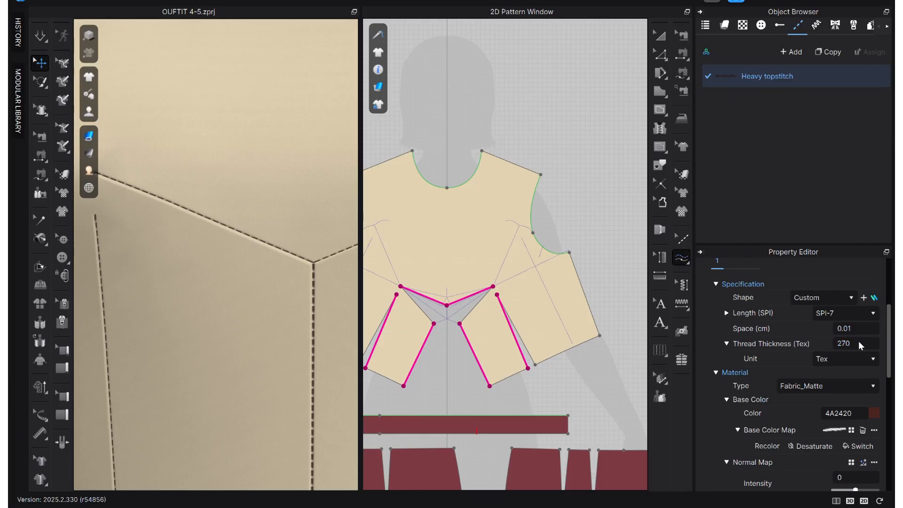
{"action": "scroll", "coordinate": [293, 330], "scroll_direction": "down", "scroll_amount": 5}
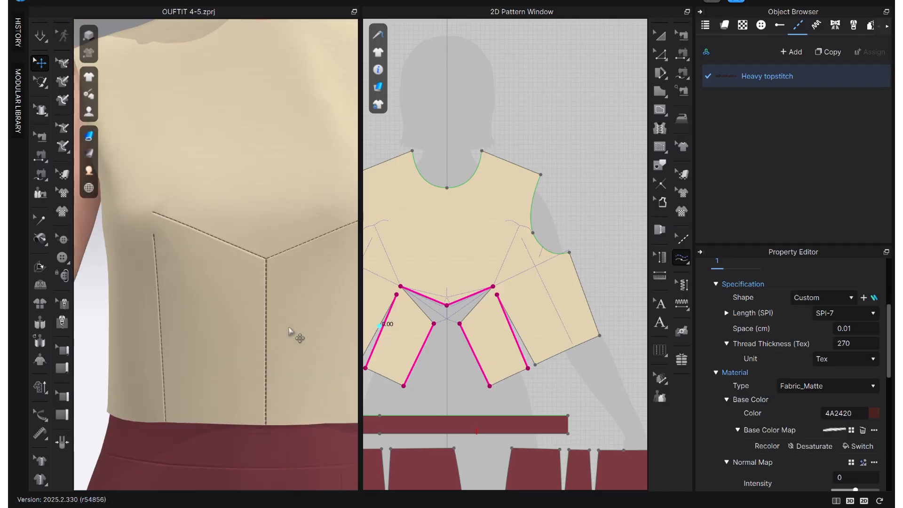
Place the "open book 2" graphic on the front bodice piece.
{"action": "scroll", "coordinate": [296, 324], "scroll_direction": "down", "scroll_amount": 5}
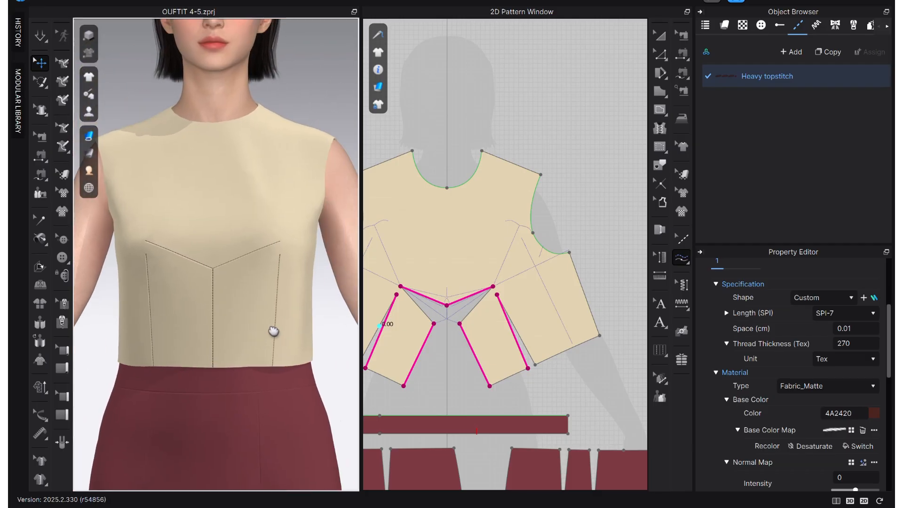
{"action": "scroll", "coordinate": [408, 353], "scroll_direction": "down", "scroll_amount": 2}
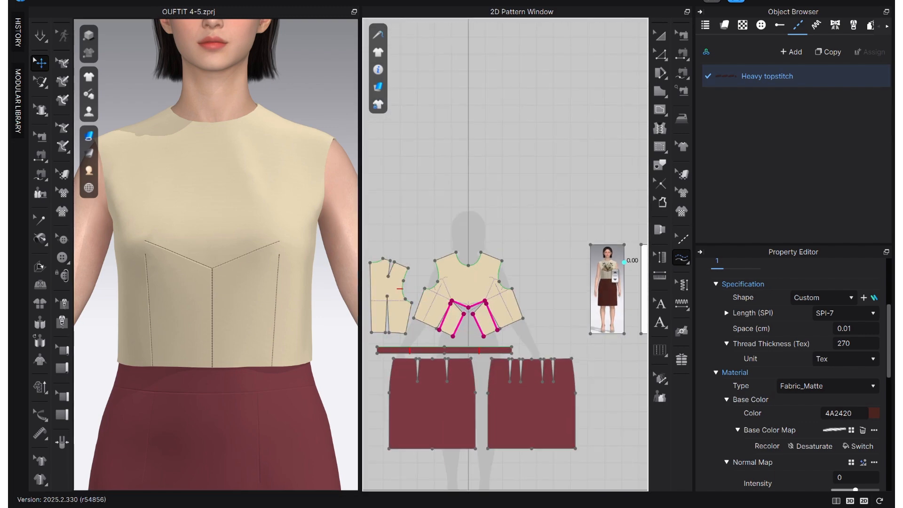
{"action": "left_click", "coordinate": [743, 26]}
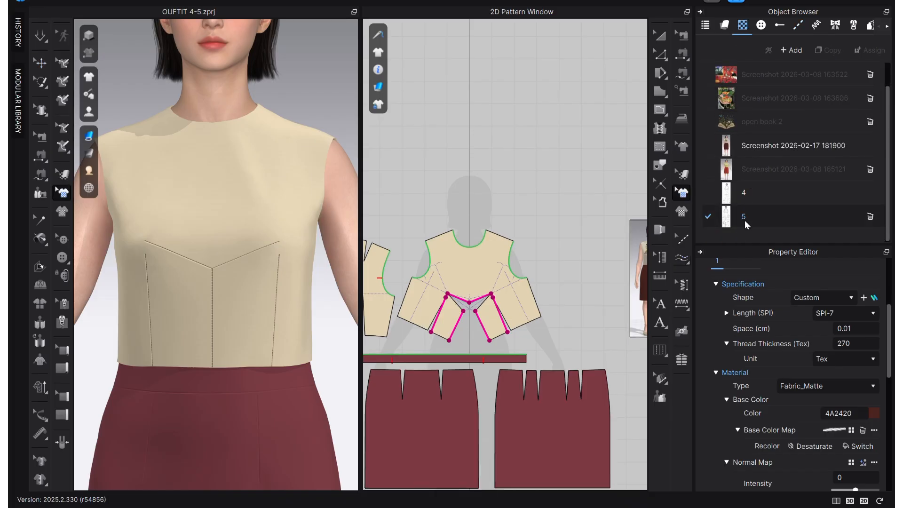
{"action": "left_click", "coordinate": [733, 150]}
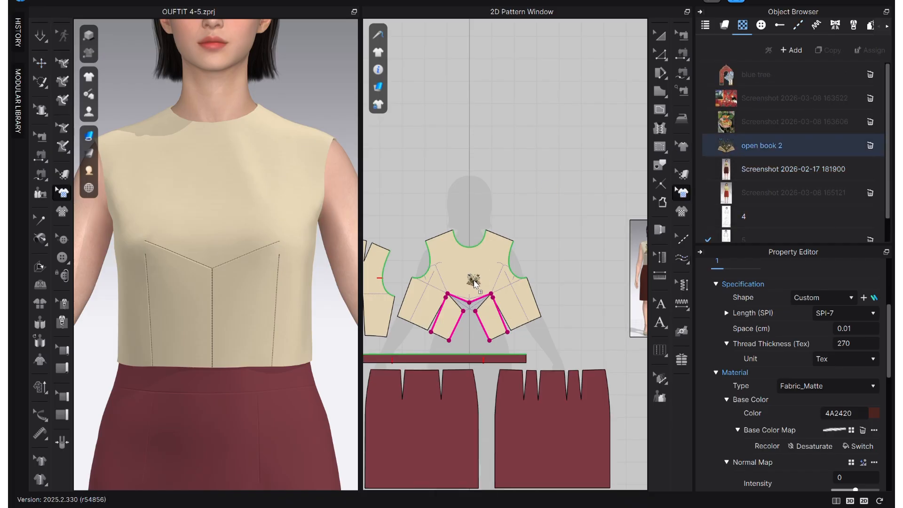
{"action": "left_click", "coordinate": [452, 294]}
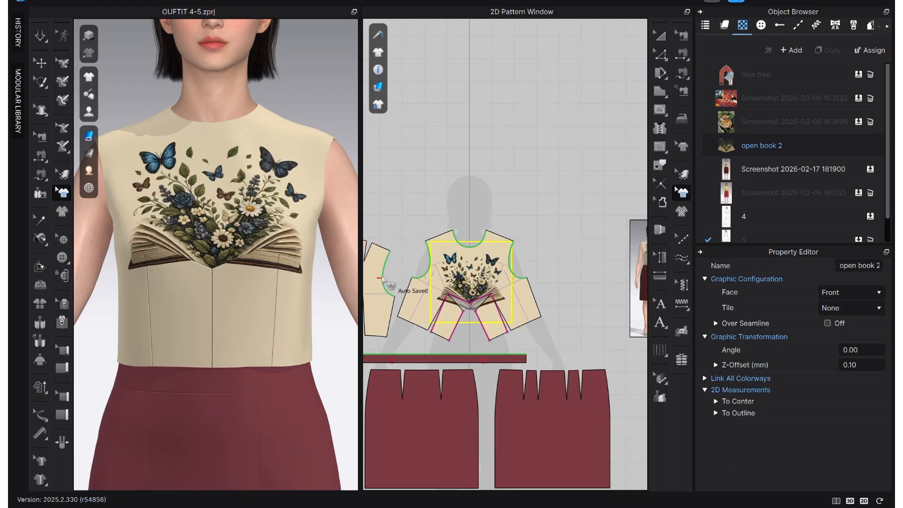
Scale the open book graphic down and center it on the front bodice just above the center front dart seam.
{"action": "scroll", "coordinate": [467, 284], "scroll_direction": "up", "scroll_amount": 5}
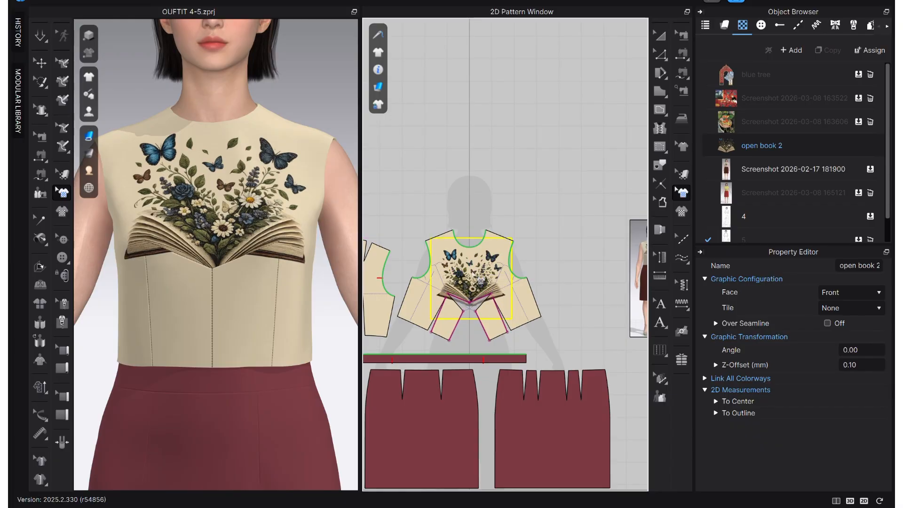
{"action": "middle_click_drag", "start_coordinate": [549, 262], "coordinate": [573, 255]}
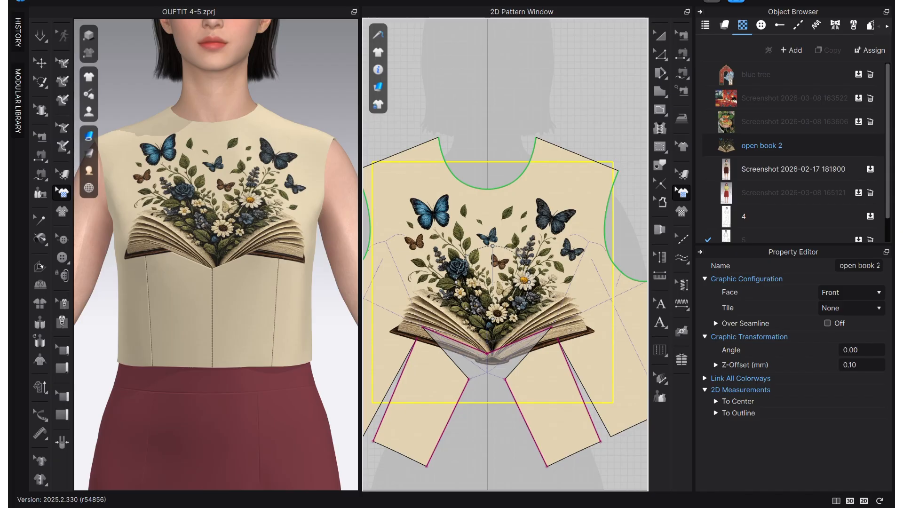
{"action": "left_click_drag", "start_coordinate": [518, 256], "coordinate": [514, 263]}
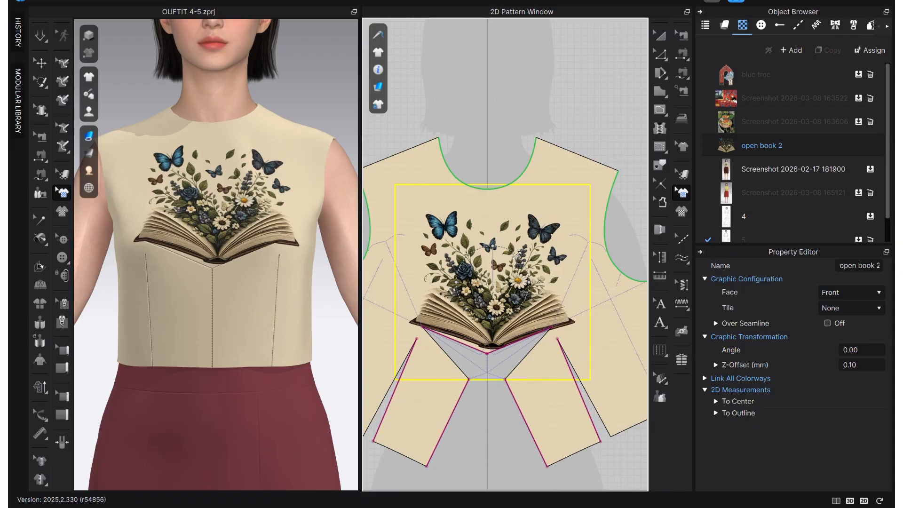
{"action": "left_click_drag", "start_coordinate": [518, 256], "coordinate": [516, 257]}
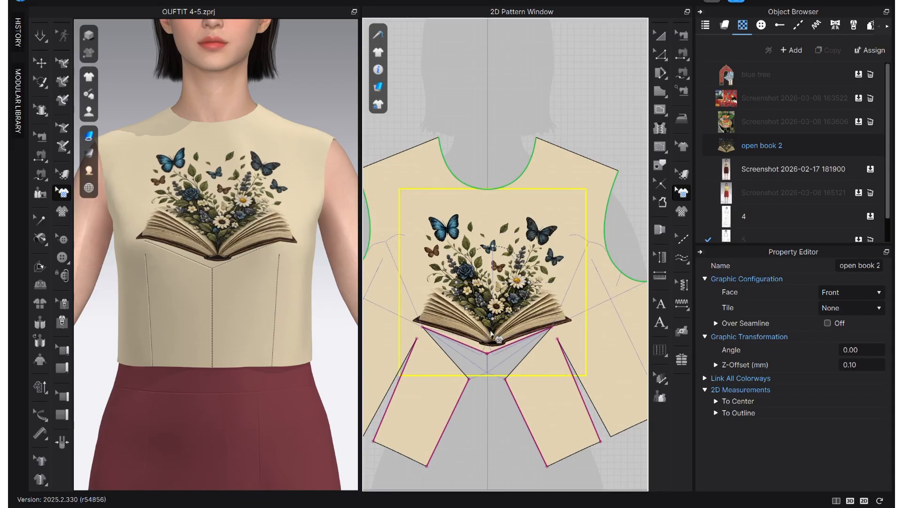
{"action": "left_click_drag", "start_coordinate": [492, 334], "coordinate": [492, 332]}
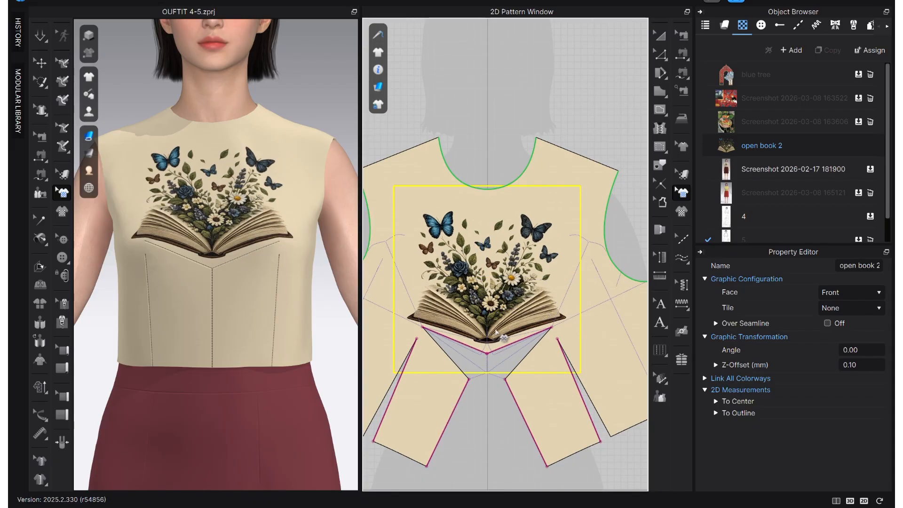
{"action": "left_click", "coordinate": [555, 112]}
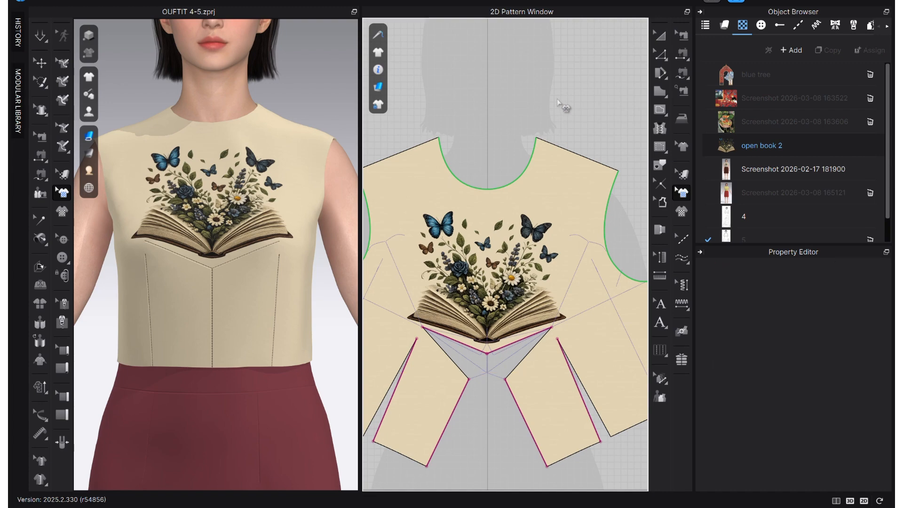
Collapse the Object Browser and Property Editor to enlarge the 3D and 2D views.
{"action": "scroll", "coordinate": [282, 282], "scroll_direction": "down", "scroll_amount": 5}
{"action": "scroll", "coordinate": [286, 284], "scroll_direction": "down", "scroll_amount": 2}
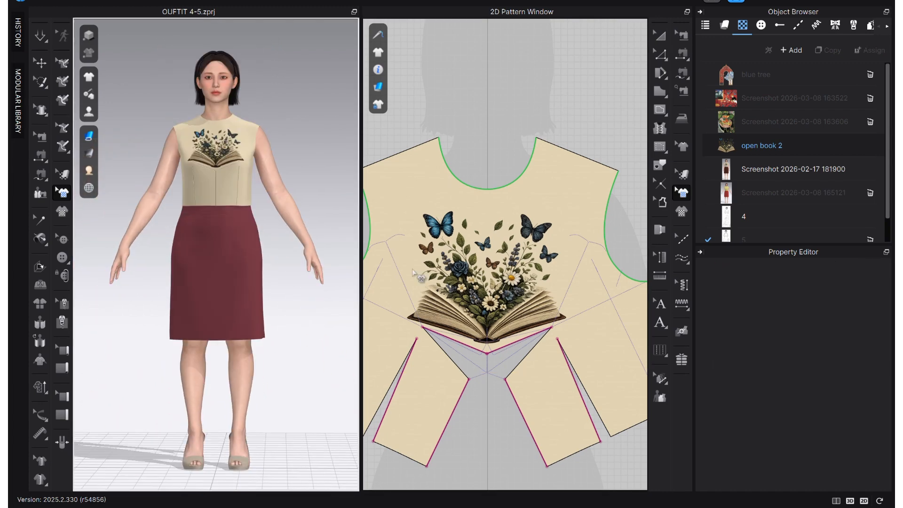
{"action": "scroll", "coordinate": [548, 329], "scroll_direction": "down", "scroll_amount": 6}
{"action": "right_click_drag", "start_coordinate": [527, 380], "coordinate": [482, 345]}
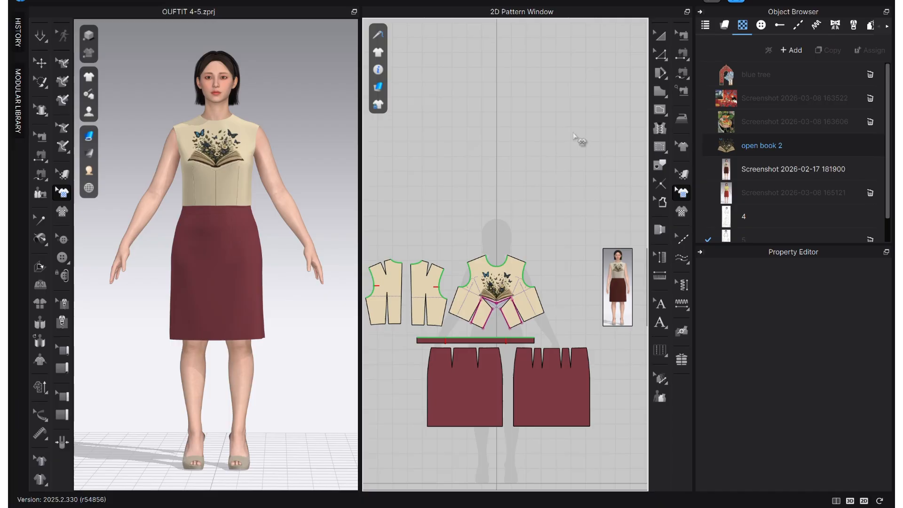
{"action": "left_click", "coordinate": [700, 11]}
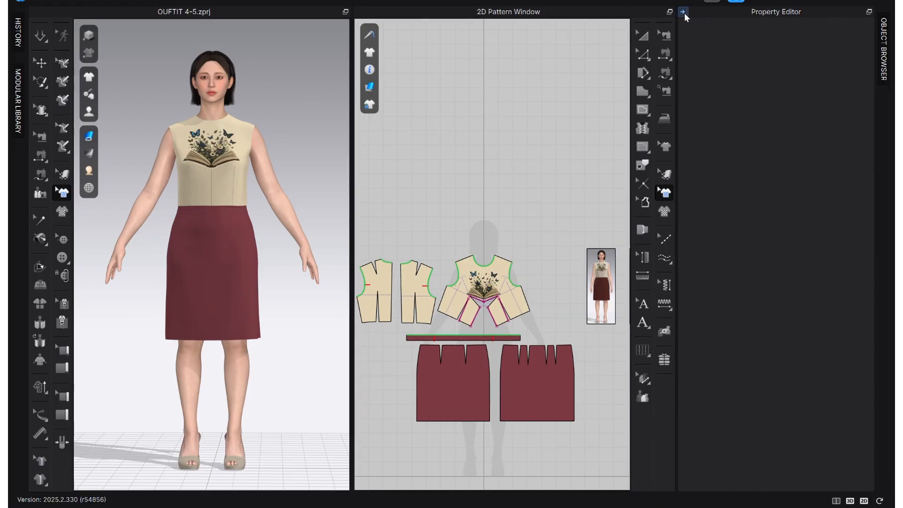
{"action": "left_click", "coordinate": [684, 12]}
{"action": "right_click_drag", "start_coordinate": [596, 311], "coordinate": [572, 289]}
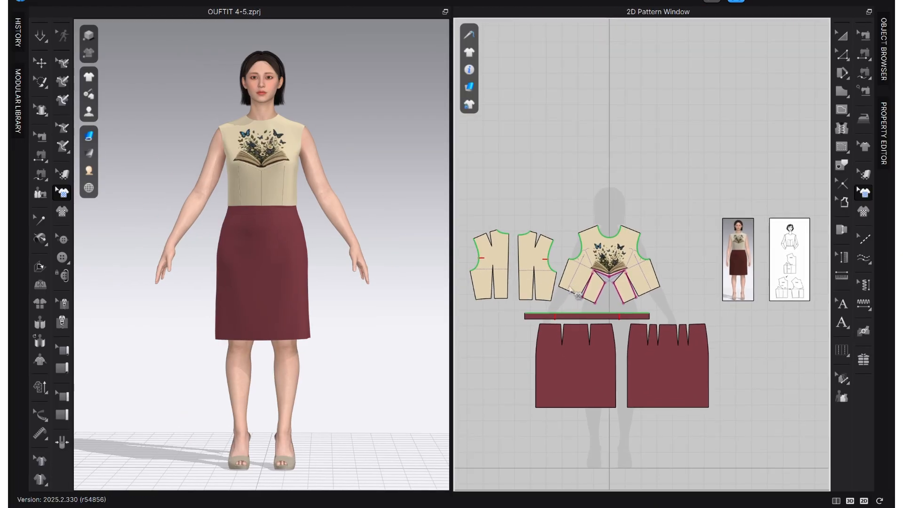
Examine the outfit with the book graphic on the avatar from the front and the side.
{"action": "scroll", "coordinate": [280, 143], "scroll_direction": "up", "scroll_amount": 3}
{"action": "middle_click_drag", "start_coordinate": [285, 169], "coordinate": [284, 221]}
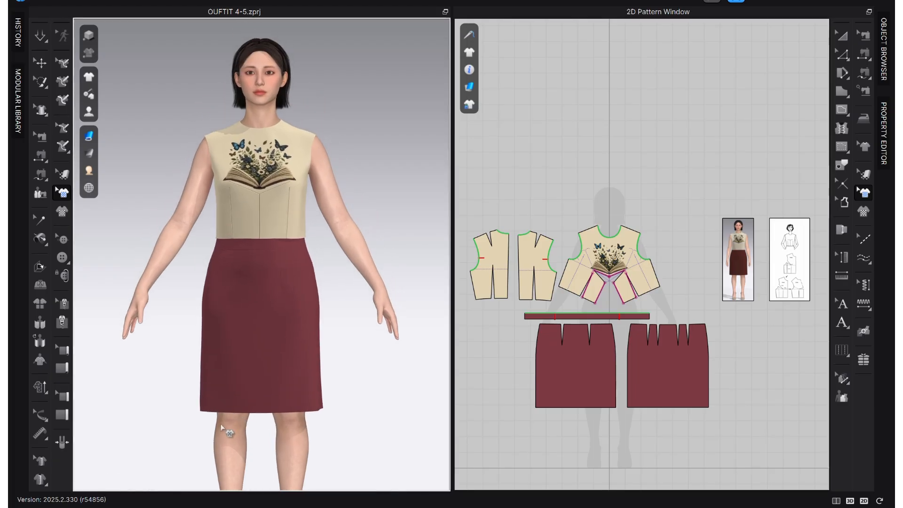
{"action": "right_click_drag", "start_coordinate": [221, 425], "coordinate": [431, 425]}
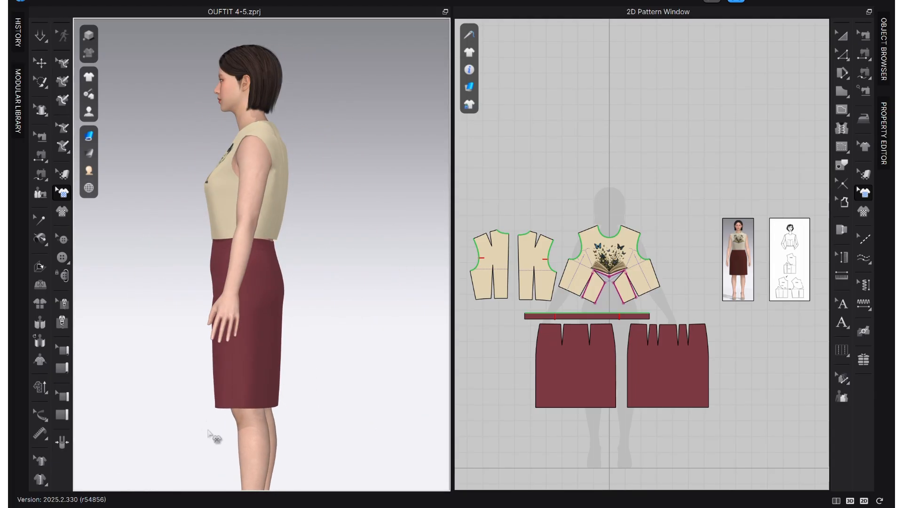
{"action": "right_click_drag", "start_coordinate": [211, 437], "coordinate": [282, 428]}
{"action": "right_click", "coordinate": [283, 432]}
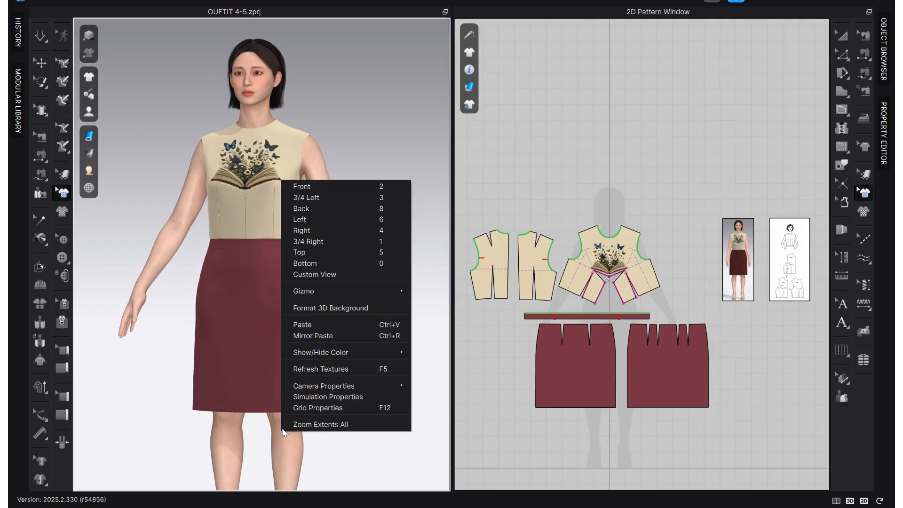
{"action": "key", "text": "2"}
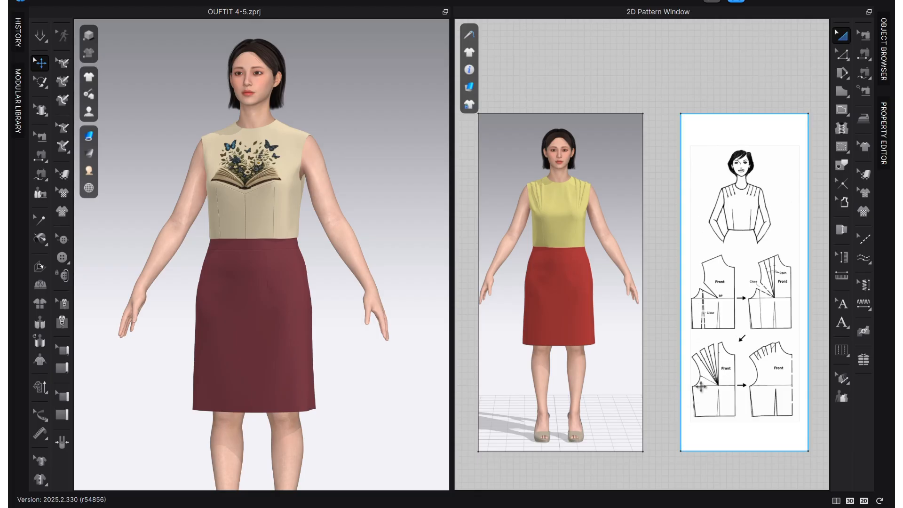
Examine the reference outfit with shoulder darts and its dart rotation diagram.
{"action": "scroll", "coordinate": [701, 386], "scroll_direction": "up", "scroll_amount": 2}
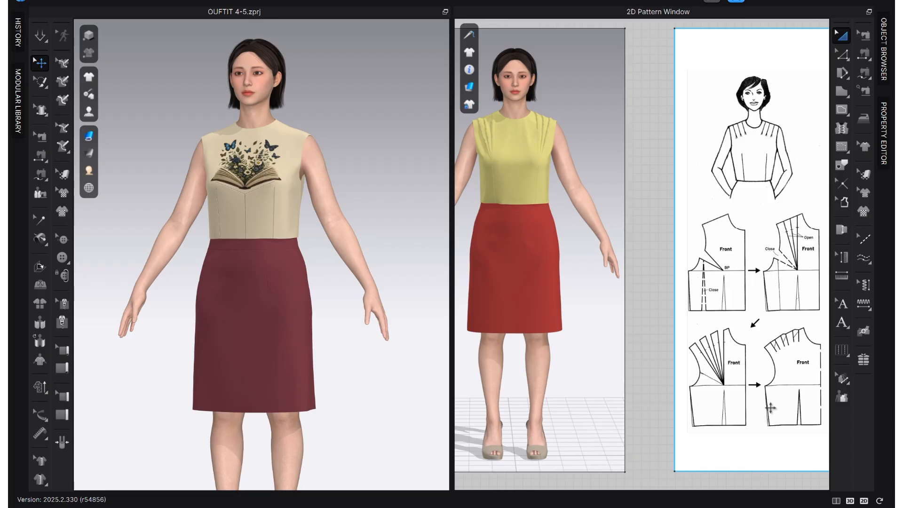
{"action": "scroll", "coordinate": [773, 425], "scroll_direction": "down", "scroll_amount": 5}
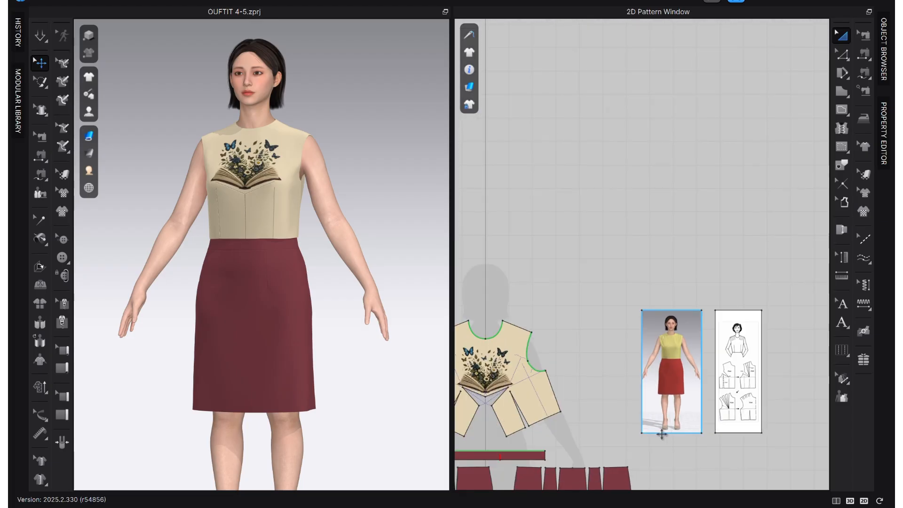
{"action": "scroll", "coordinate": [742, 324], "scroll_direction": "down", "scroll_amount": 3}
{"action": "middle_click_drag", "start_coordinate": [736, 330], "coordinate": [771, 356]}
{"action": "scroll", "coordinate": [715, 351], "scroll_direction": "up", "scroll_amount": 2}
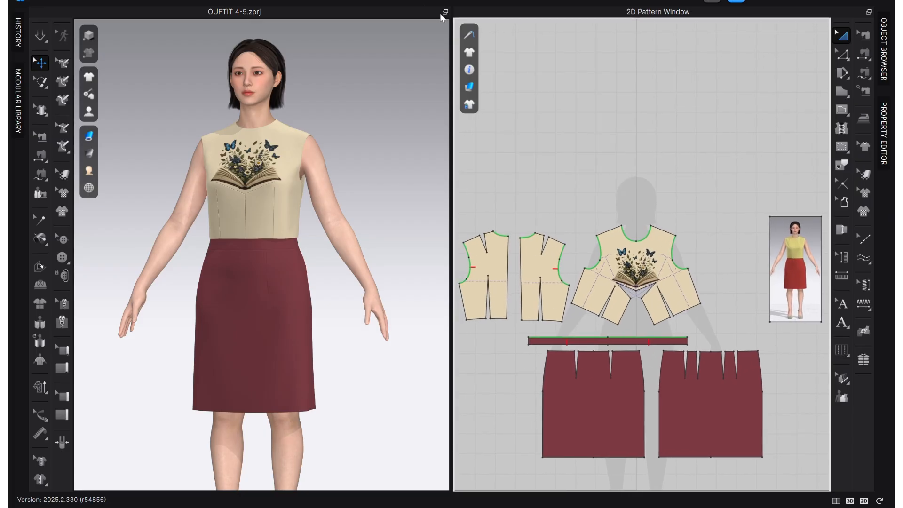
Deactivate the finished bodice patterns (Pattern Only) and move them above the avatar silhouette, clear of the working area.
{"action": "left_click_drag", "start_coordinate": [736, 208], "coordinate": [453, 335]}
{"action": "right_click", "coordinate": [615, 258]}
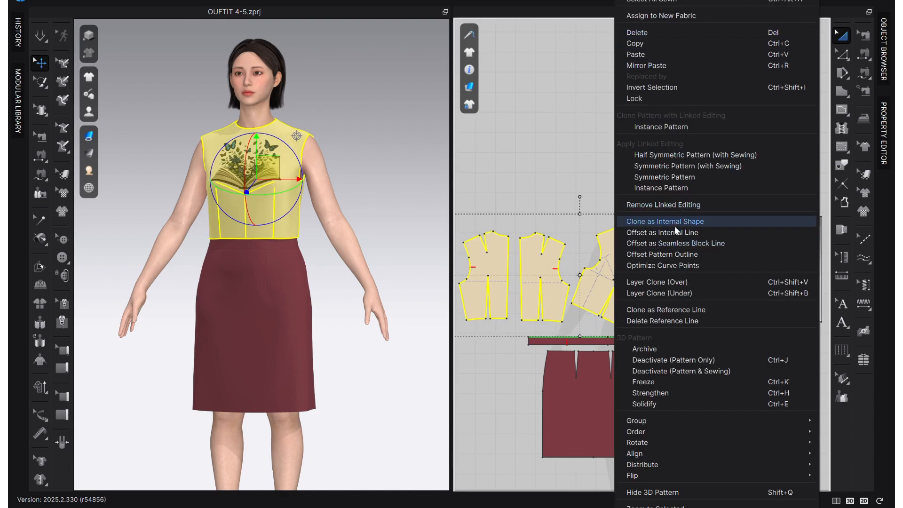
{"action": "left_click", "coordinate": [647, 359]}
{"action": "left_click_drag", "start_coordinate": [655, 276], "coordinate": [776, 72]}
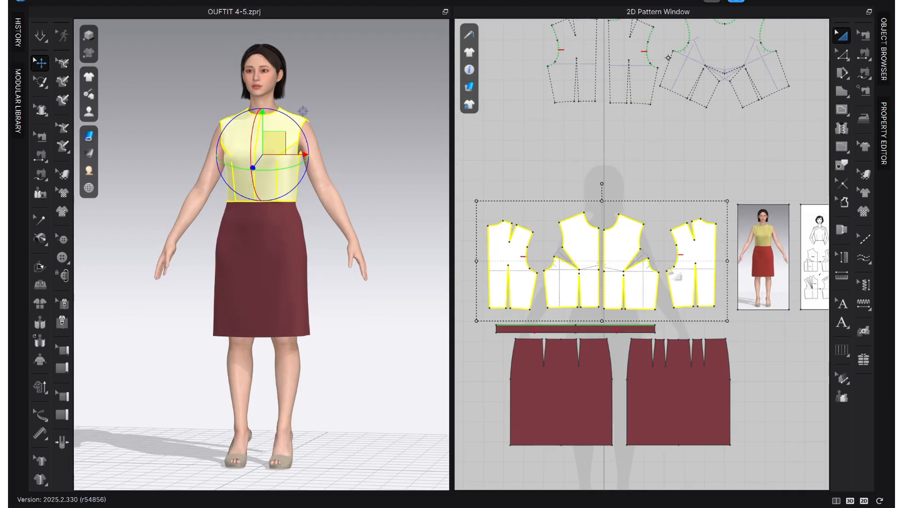
Move the new bodice's back piece for the avatar's left side next to the other back piece.
{"action": "scroll", "coordinate": [684, 266], "scroll_direction": "up", "scroll_amount": 2}
{"action": "scroll", "coordinate": [651, 150], "scroll_direction": "down", "scroll_amount": 2}
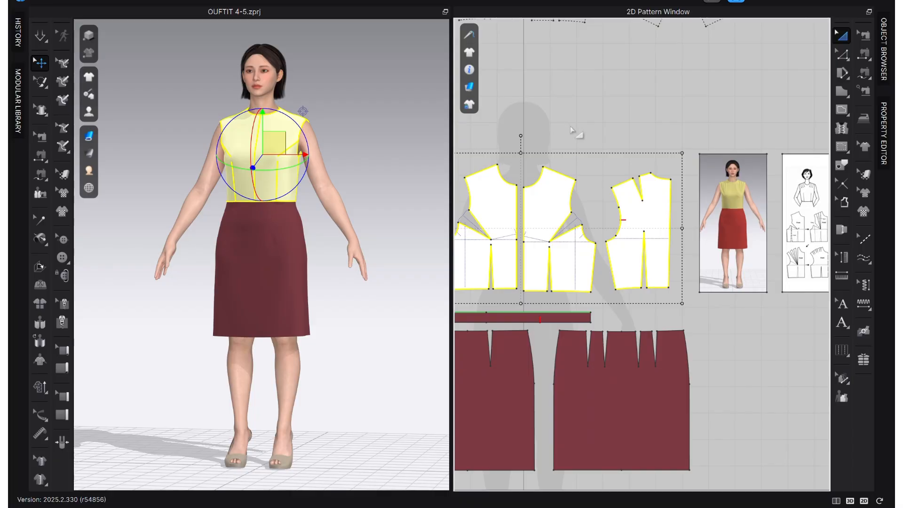
{"action": "scroll", "coordinate": [649, 207], "scroll_direction": "down", "scroll_amount": 2}
{"action": "left_click", "coordinate": [644, 163]}
{"action": "left_click_drag", "start_coordinate": [674, 231], "coordinate": [507, 232]}
Delete the front bodice piece for the avatar's left side.
{"action": "scroll", "coordinate": [651, 230], "scroll_direction": "up", "scroll_amount": 2}
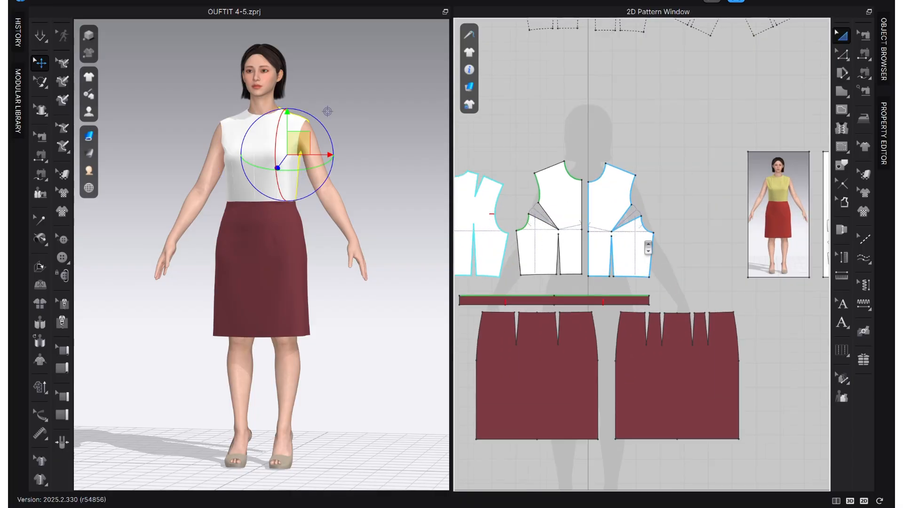
{"action": "left_click", "coordinate": [642, 242]}
{"action": "key", "text": "Delete"}
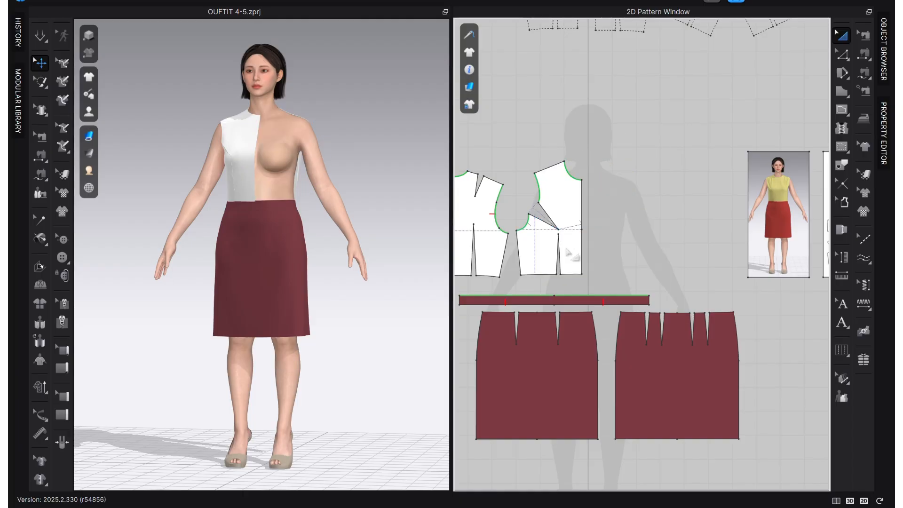
Move the dart rotation diagram closer to the remaining front bodice piece.
{"action": "left_click_drag", "start_coordinate": [571, 246], "coordinate": [567, 246]}
{"action": "scroll", "coordinate": [643, 240], "scroll_direction": "down", "scroll_amount": 2}
{"action": "scroll", "coordinate": [753, 204], "scroll_direction": "up", "scroll_amount": 3}
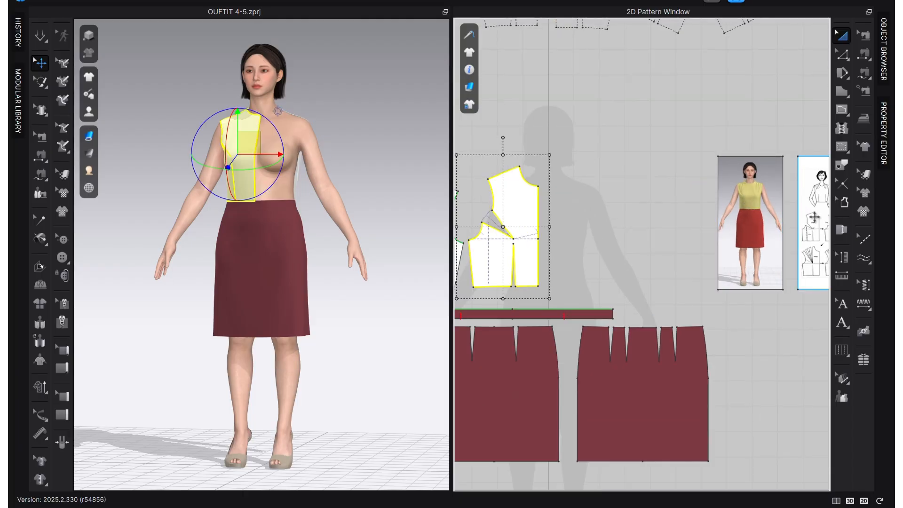
{"action": "left_click_drag", "start_coordinate": [815, 223], "coordinate": [641, 227]}
{"action": "scroll", "coordinate": [558, 222], "scroll_direction": "up", "scroll_amount": 3}
{"action": "scroll", "coordinate": [558, 222], "scroll_direction": "down", "scroll_amount": 3}
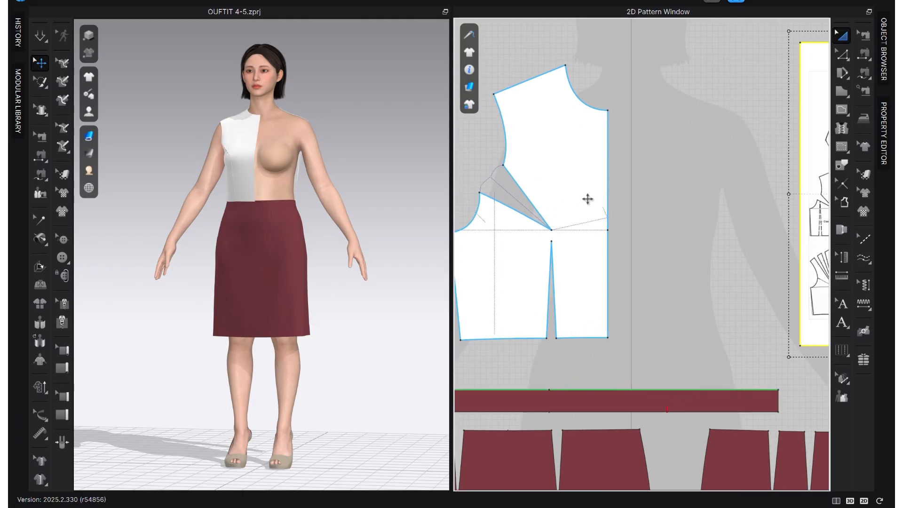
Shift the front bodice piece slightly so its center front edge crosses the silhouette's center line.
{"action": "left_click", "coordinate": [631, 202]}
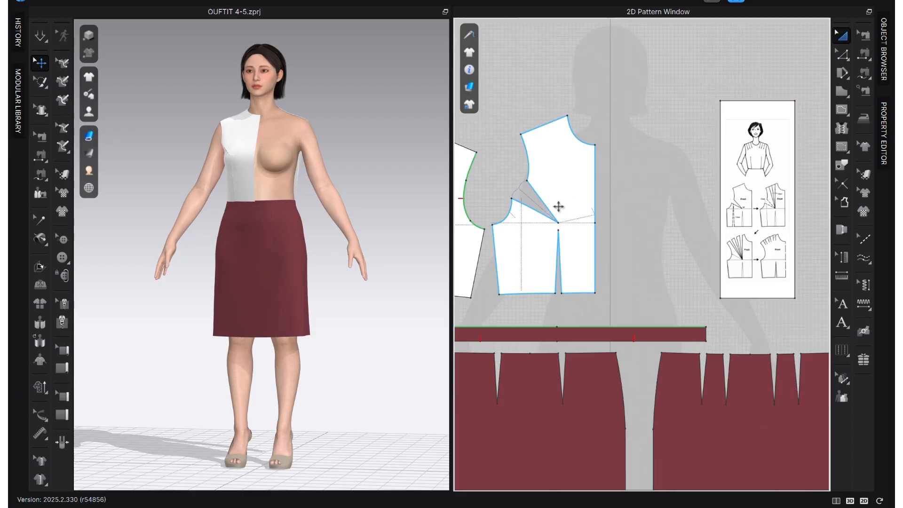
{"action": "left_click", "coordinate": [635, 151]}
{"action": "scroll", "coordinate": [612, 152], "scroll_direction": "up", "scroll_amount": 2}
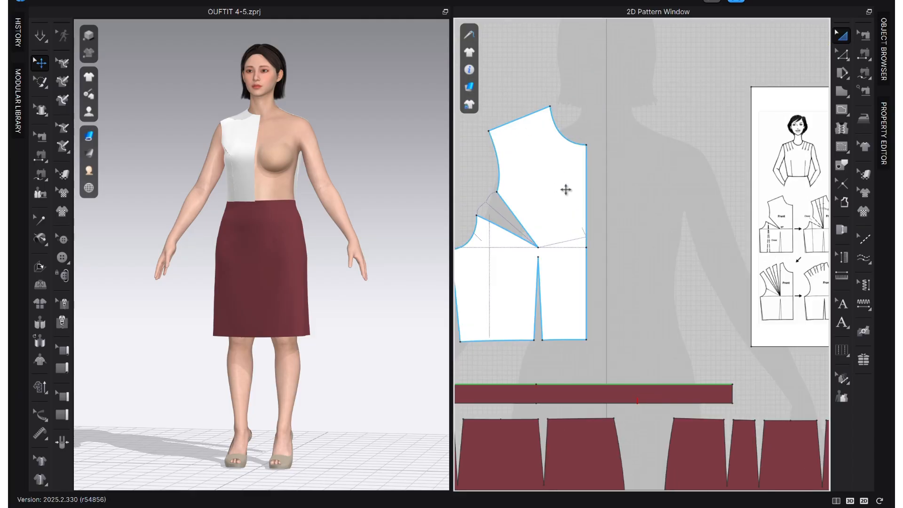
{"action": "left_click_drag", "start_coordinate": [566, 199], "coordinate": [597, 189]}
{"action": "scroll", "coordinate": [600, 189], "scroll_direction": "up", "scroll_amount": 1}
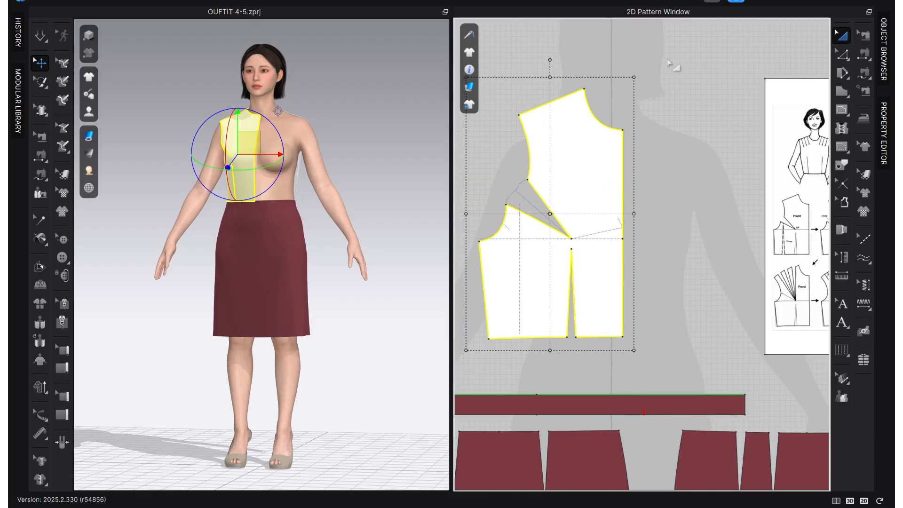
Split the front bodice's shoulder line into four equal segments with a uniform split.
{"action": "left_click", "coordinate": [658, 68]}
{"action": "key", "text": "z"}
{"action": "left_click", "coordinate": [555, 100]}
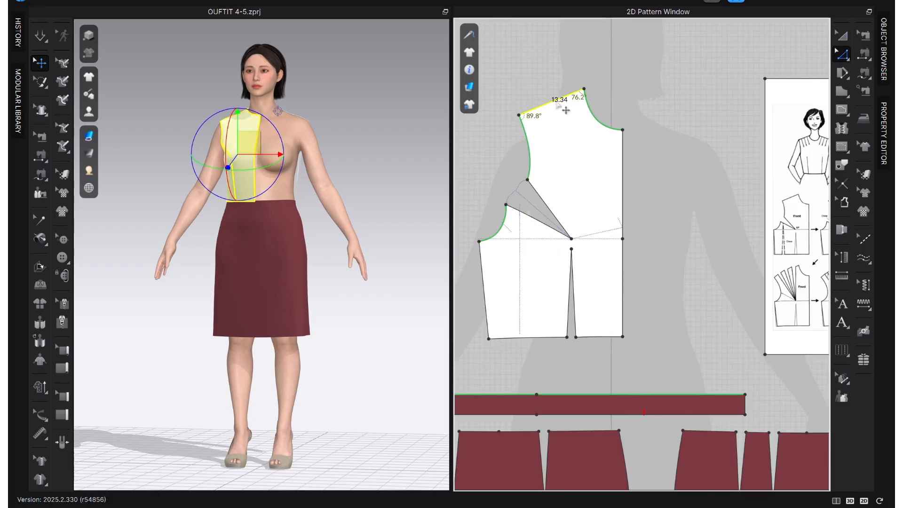
{"action": "right_click", "coordinate": [556, 100]}
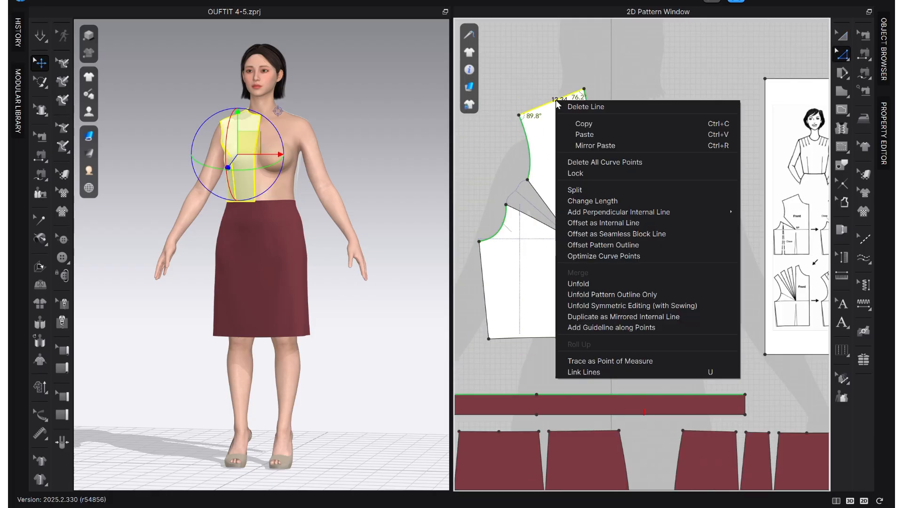
{"action": "left_click", "coordinate": [582, 191]}
{"action": "left_click", "coordinate": [404, 276]}
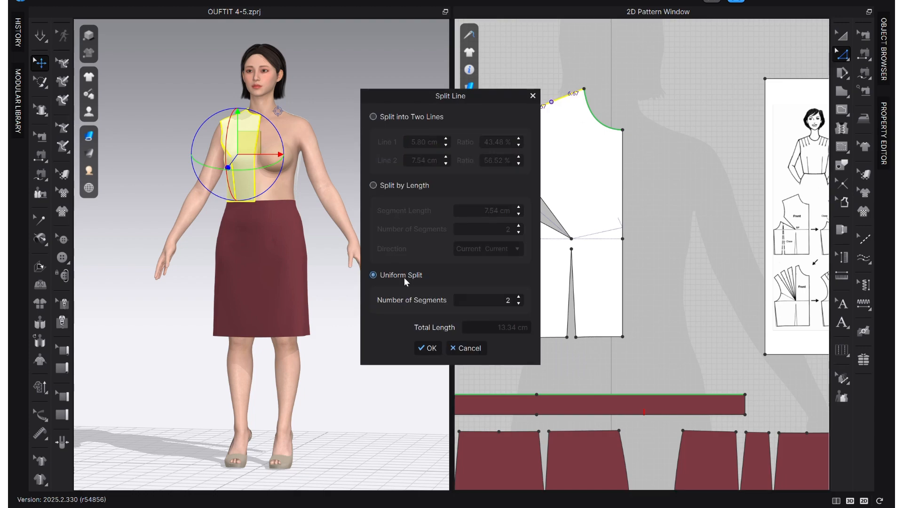
{"action": "left_click", "coordinate": [518, 297]}
{"action": "left_click", "coordinate": [428, 348]}
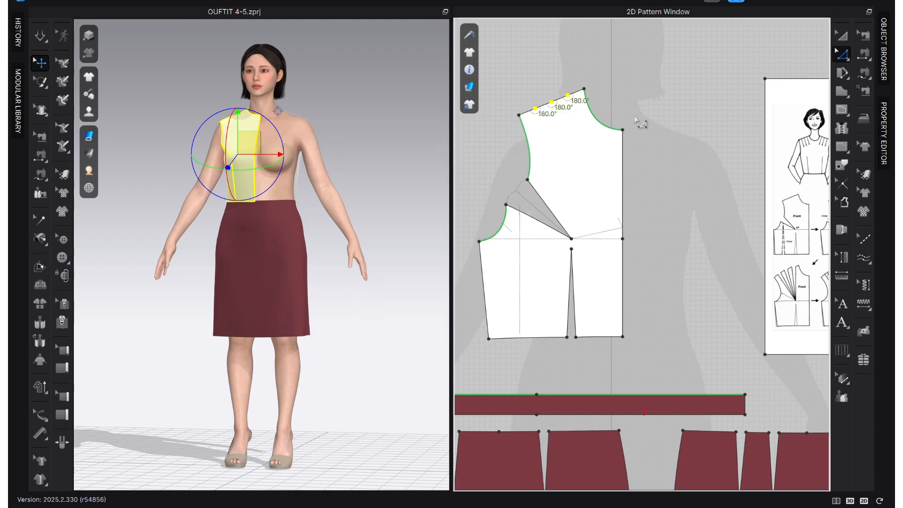
{"action": "scroll", "coordinate": [535, 97], "scroll_direction": "up", "scroll_amount": 2}
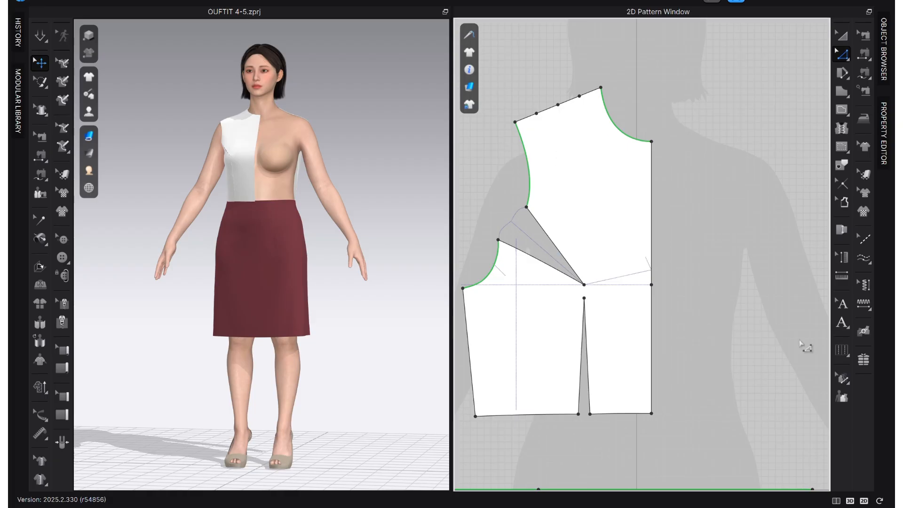
{"action": "left_click", "coordinate": [843, 351]}
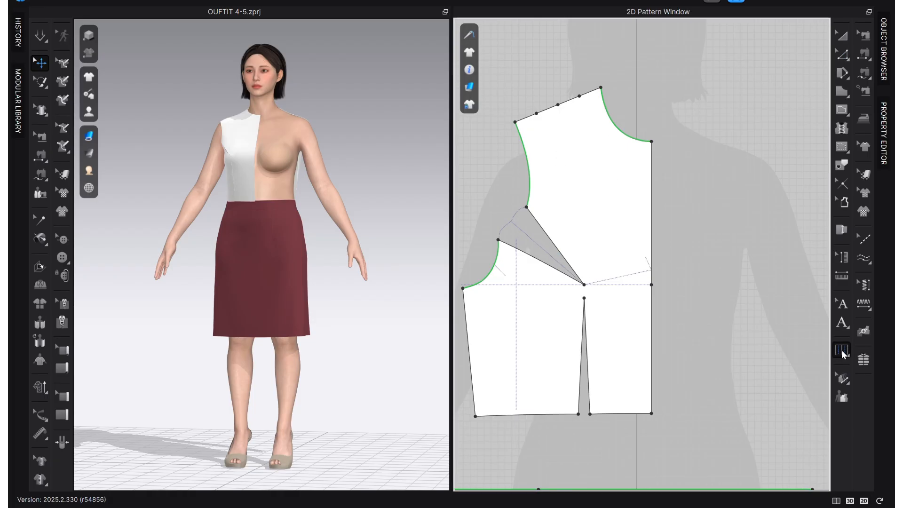
{"action": "left_click", "coordinate": [840, 353]}
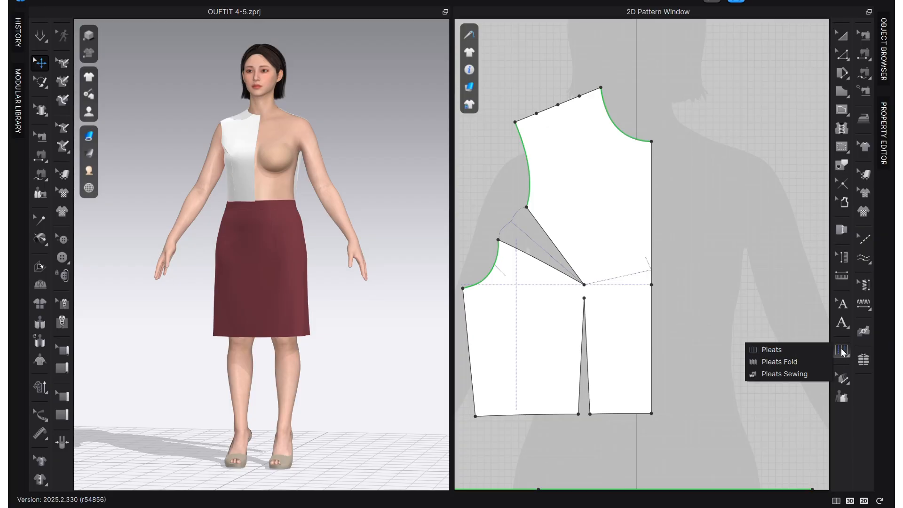
{"action": "left_click", "coordinate": [781, 350]}
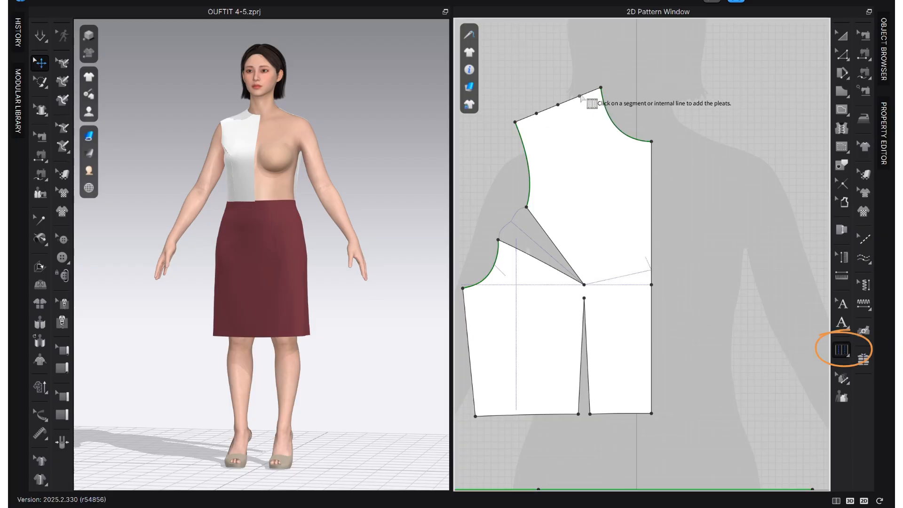
{"action": "left_click", "coordinate": [580, 97]}
{"action": "left_click", "coordinate": [584, 284]}
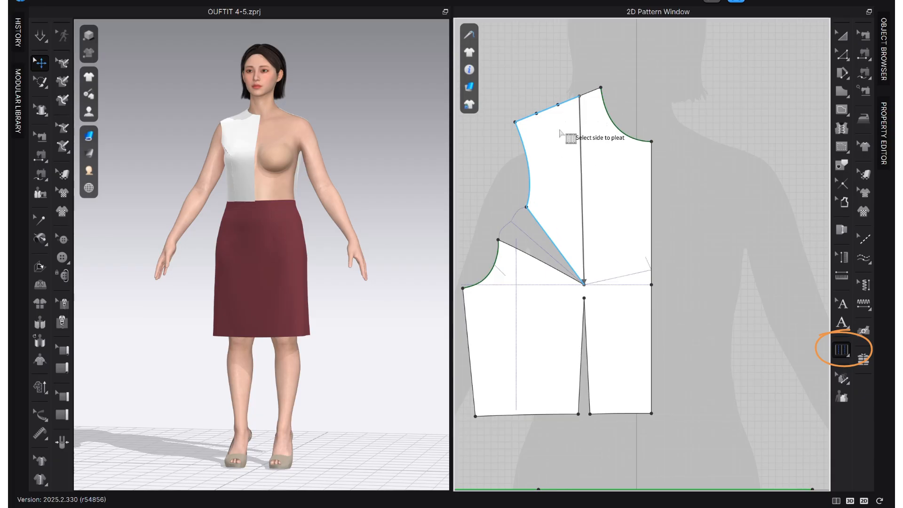
{"action": "left_click", "coordinate": [574, 158]}
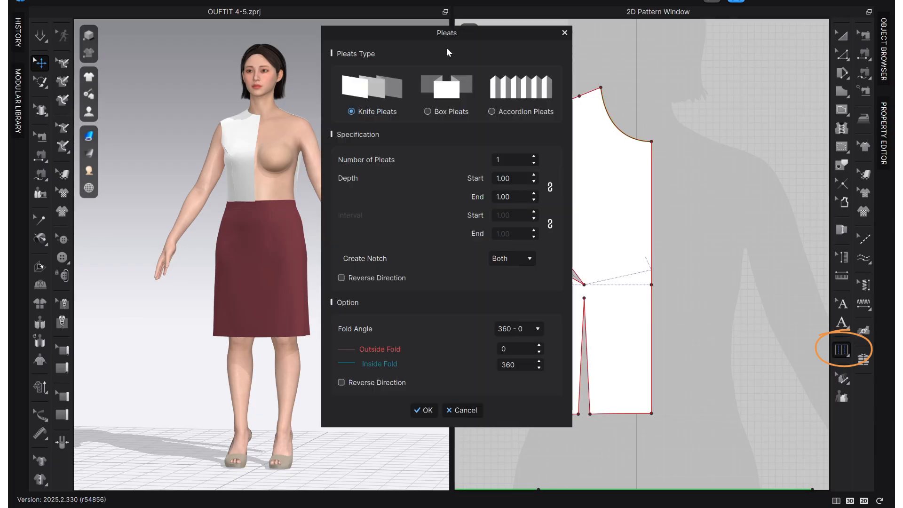
{"action": "left_click_drag", "start_coordinate": [447, 35], "coordinate": [285, 56]}
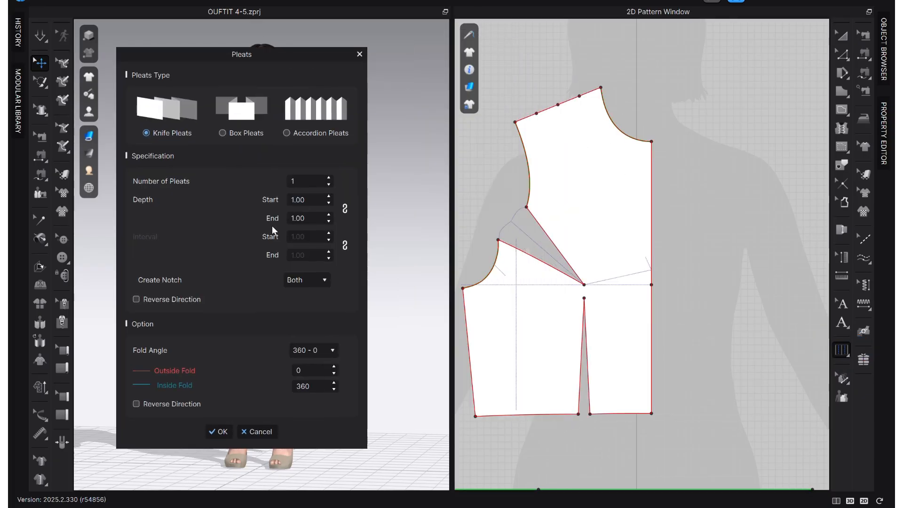
{"action": "left_click", "coordinate": [316, 199]}
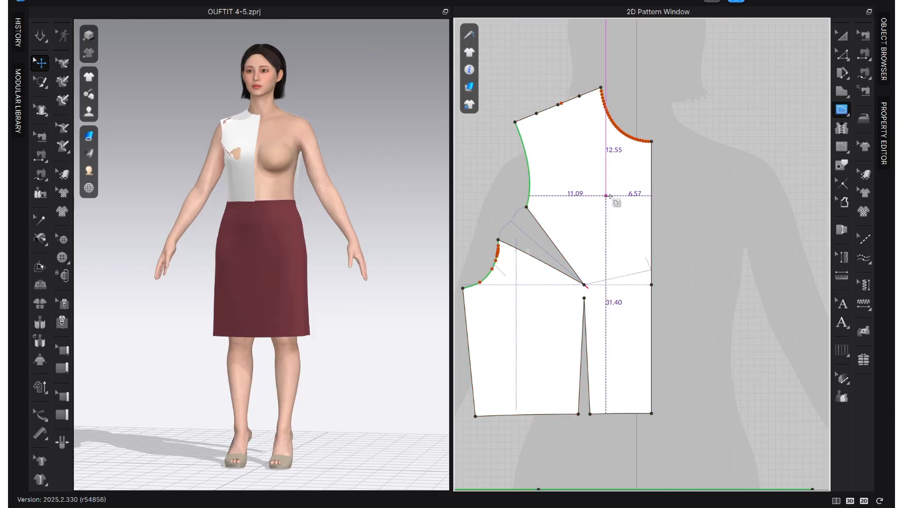
Measure the armhole dart's opening, starting from its upper endpoint.
{"action": "left_click", "coordinate": [526, 207]}
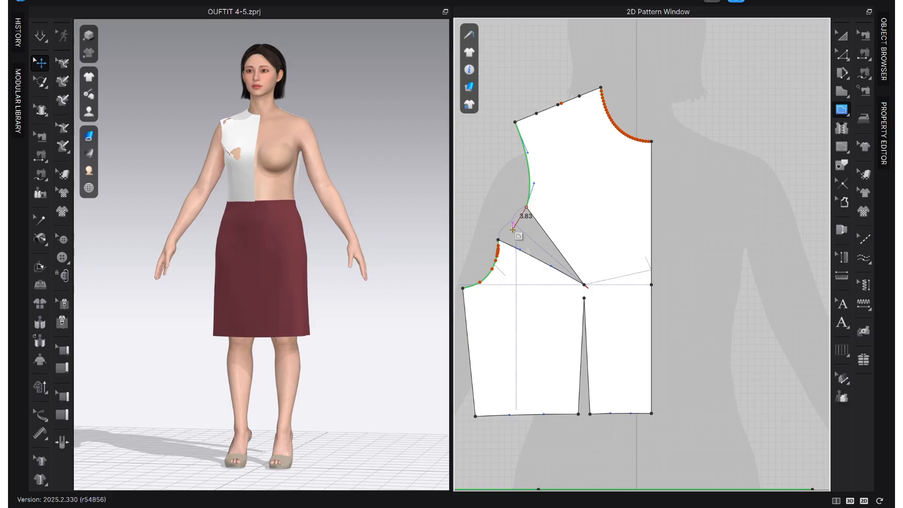
{"action": "key", "text": "Escape"}
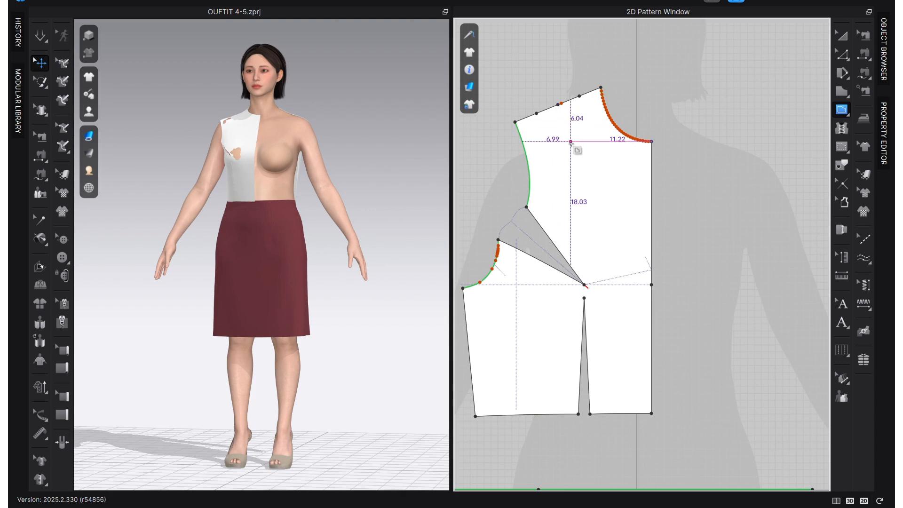
{"action": "key", "text": "z"}
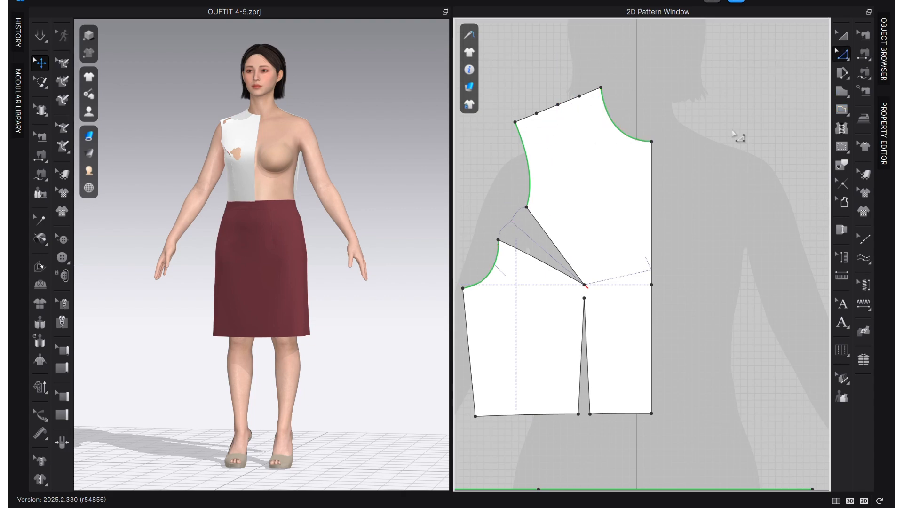
Add one knife pleat from the shoulder split point nearest the neck to the bust apex, spreading the armhole side, with depth 1.80 at the start and 0 at the end.
{"action": "left_click", "coordinate": [841, 350]}
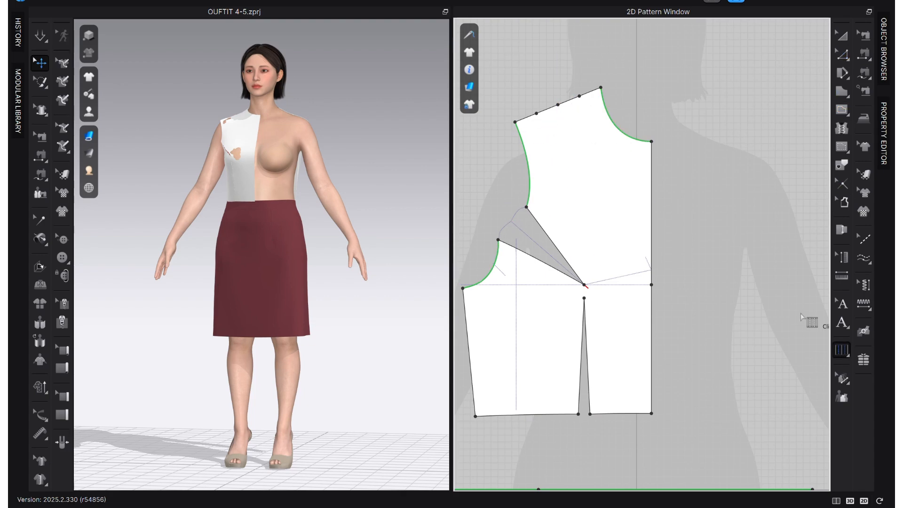
{"action": "left_click", "coordinate": [579, 97]}
{"action": "left_click", "coordinate": [584, 285]}
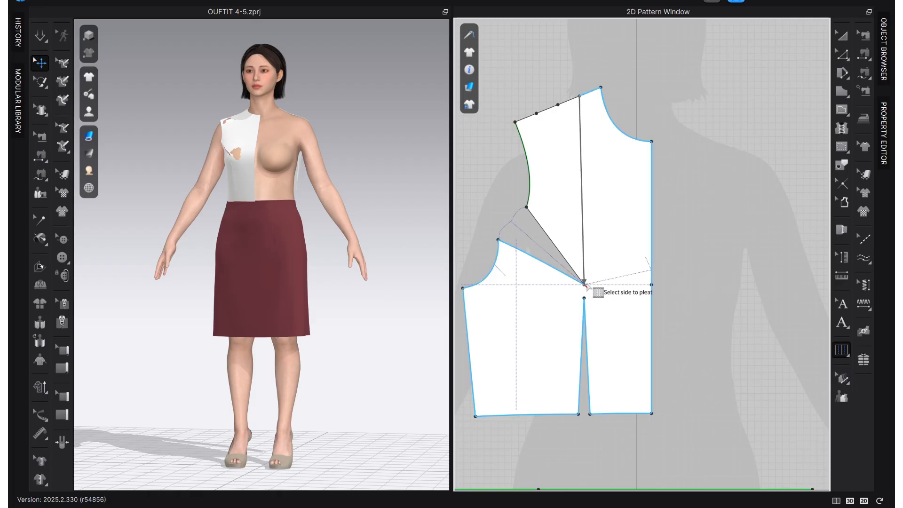
{"action": "left_click", "coordinate": [563, 182]}
{"action": "left_click_drag", "start_coordinate": [510, 34], "coordinate": [295, 68]}
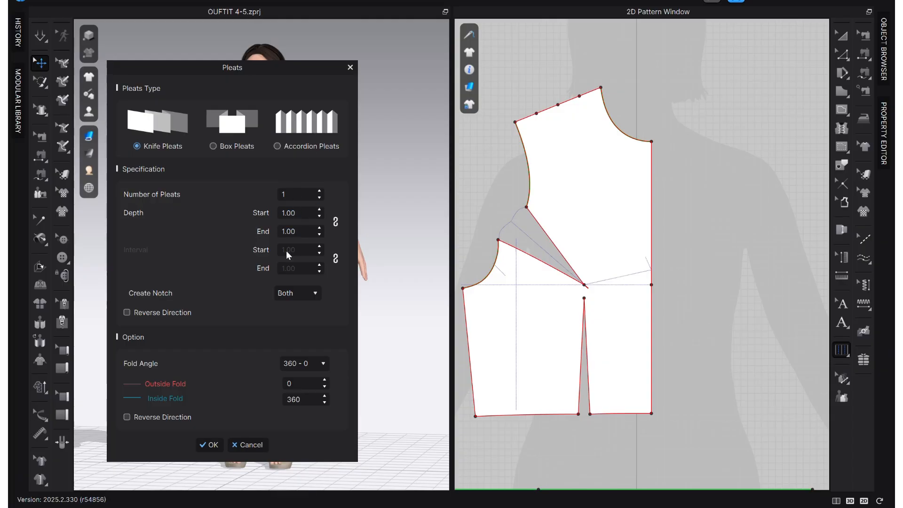
{"action": "key", "text": "BackSpace"}
{"action": "key", "text": "BackSpace"}
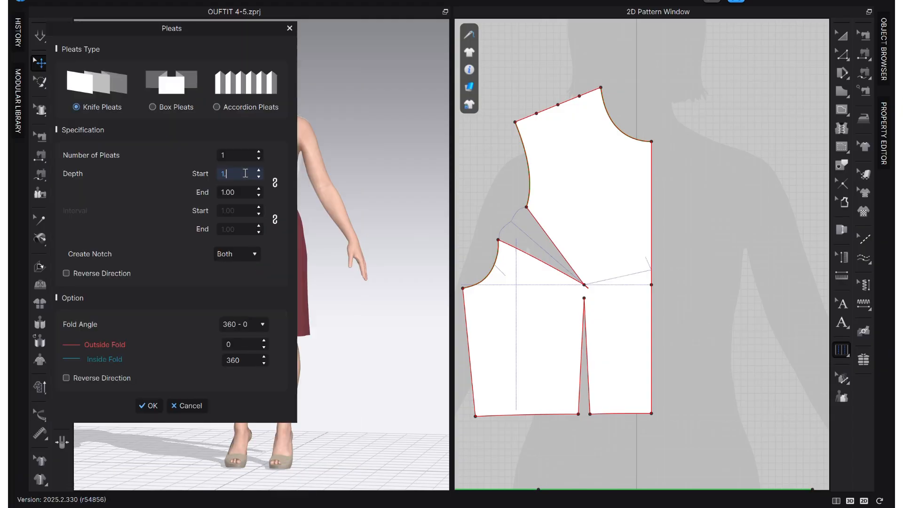
{"action": "double_click", "coordinate": [233, 193]}
{"action": "type", "text": "0"}
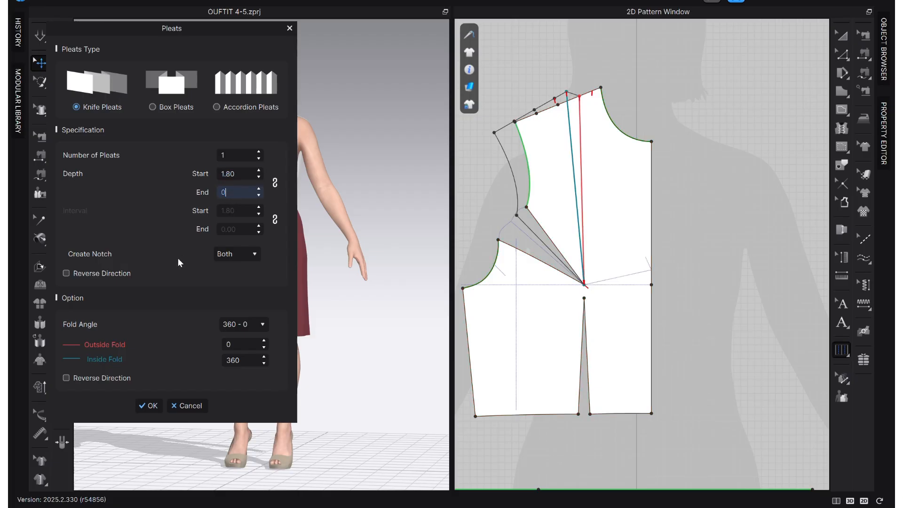
{"action": "left_click", "coordinate": [156, 408]}
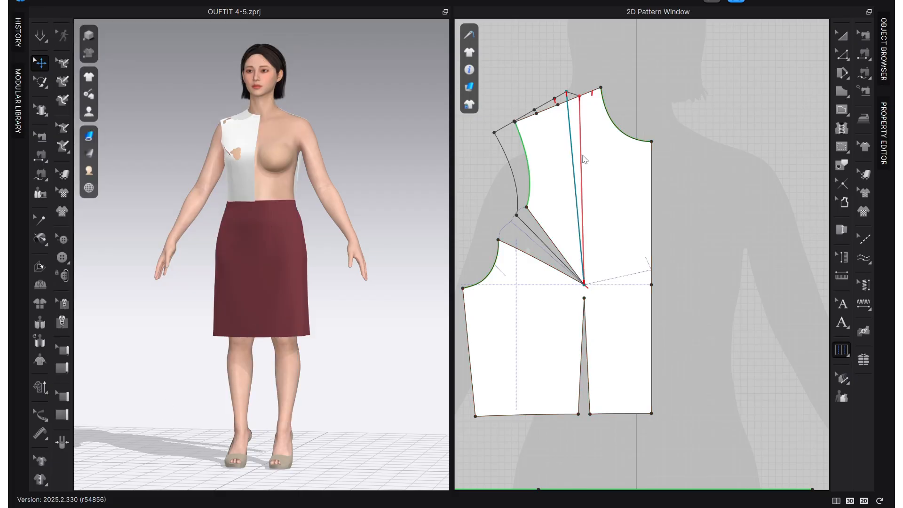
Add a second knife pleat from the middle shoulder split point to the bust apex, with start depth 1.80 and end depth 0.
{"action": "left_click", "coordinate": [534, 110]}
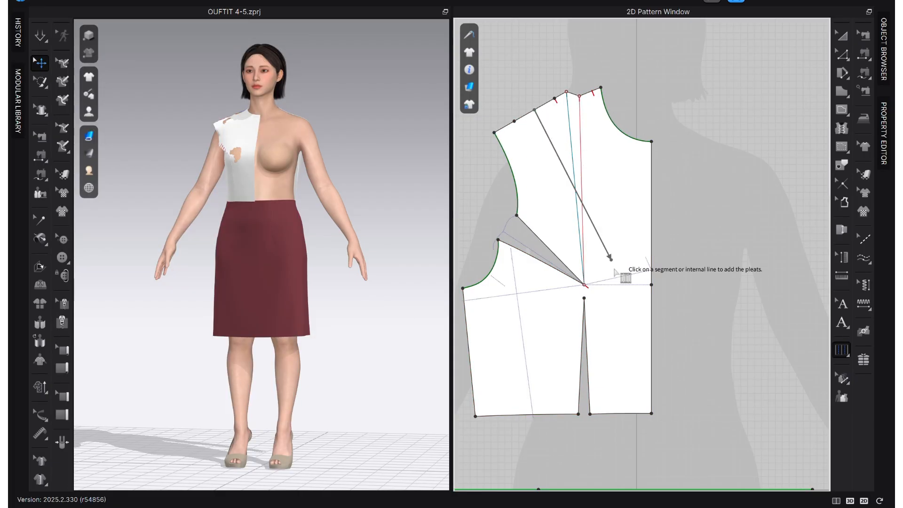
{"action": "left_click", "coordinate": [584, 285]}
{"action": "left_click", "coordinate": [541, 197]}
{"action": "left_click_drag", "start_coordinate": [476, 35], "coordinate": [170, 65]}
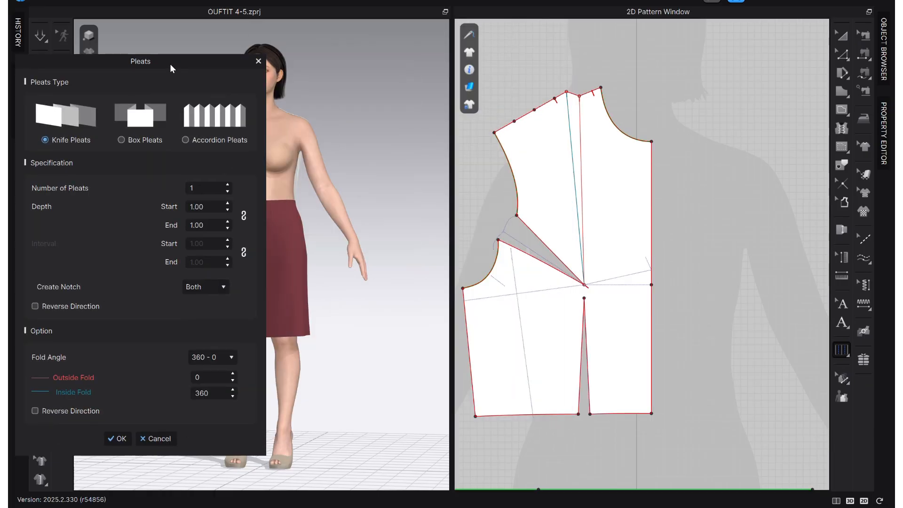
{"action": "double_click", "coordinate": [204, 205]}
{"action": "double_click", "coordinate": [211, 222]}
{"action": "type", "text": "0"}
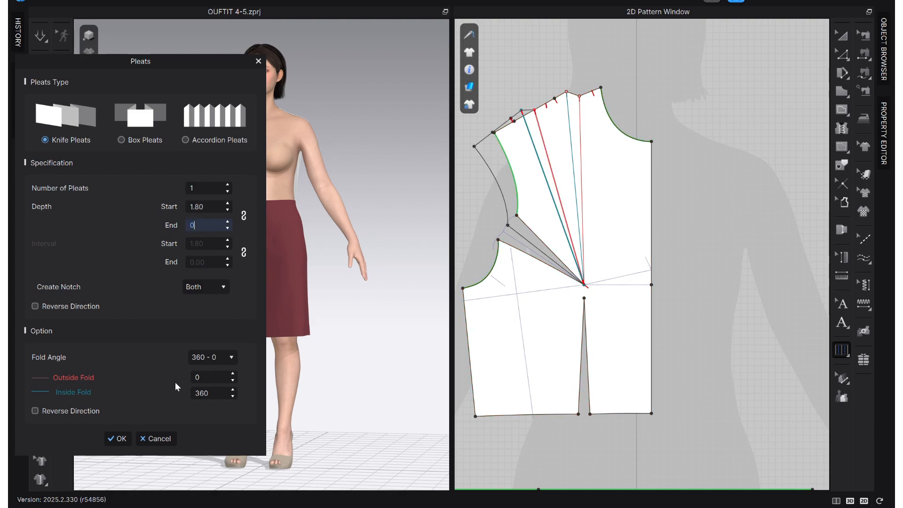
{"action": "left_click", "coordinate": [129, 439]}
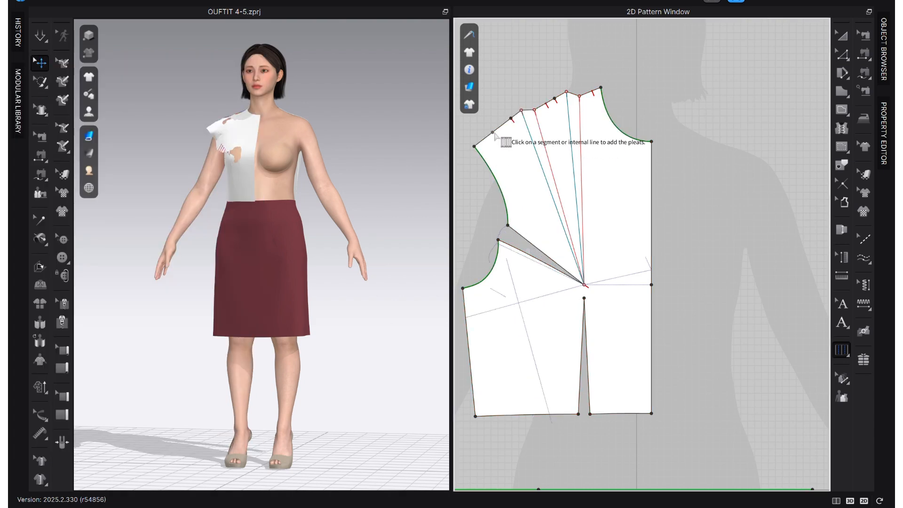
Add a third knife pleat from the shoulder split point nearest the armhole to the bust apex, with start depth 1.80 and end depth 0.
{"action": "left_click", "coordinate": [585, 285]}
{"action": "left_click", "coordinate": [497, 224]}
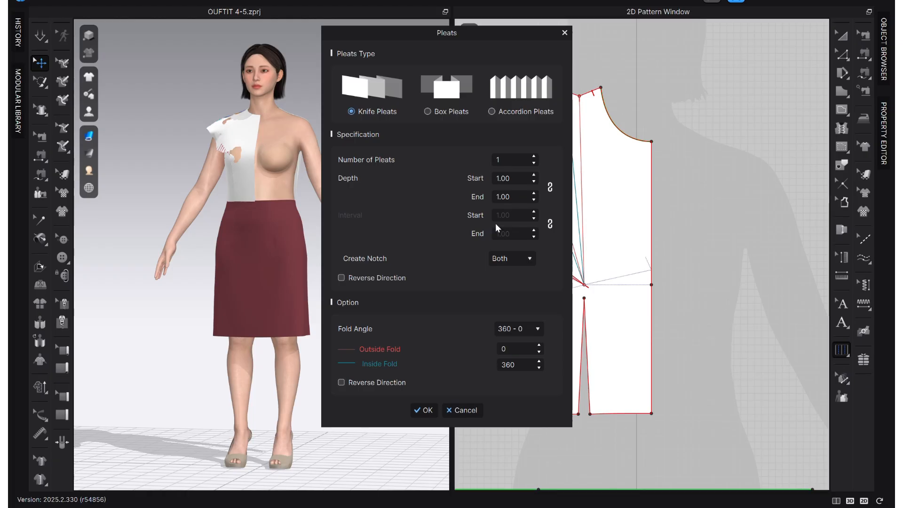
{"action": "left_click_drag", "start_coordinate": [425, 31], "coordinate": [112, 72]}
{"action": "double_click", "coordinate": [196, 218]}
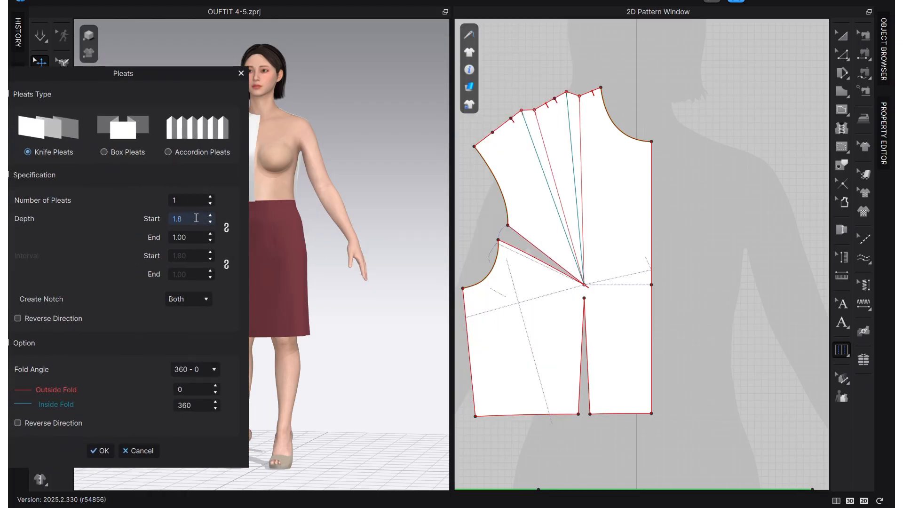
{"action": "double_click", "coordinate": [198, 238]}
{"action": "type", "text": "0"}
{"action": "left_click", "coordinate": [104, 446]}
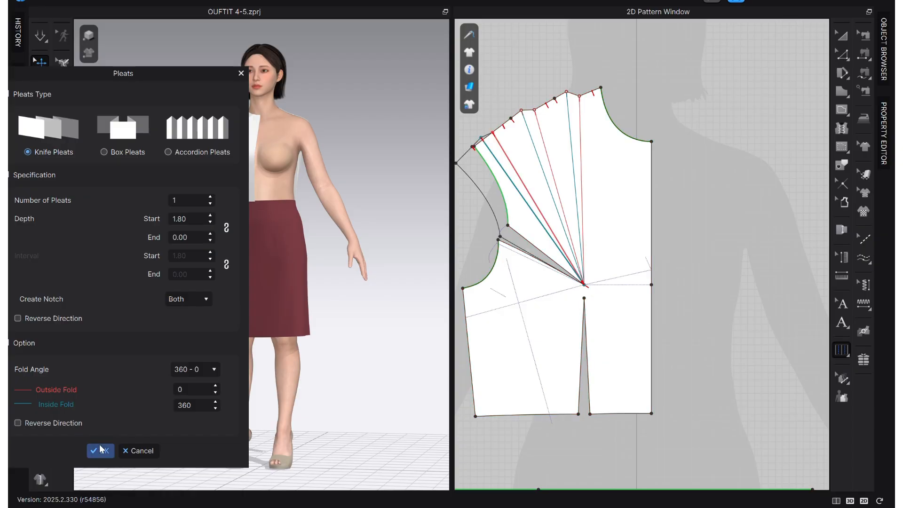
{"action": "scroll", "coordinate": [668, 219], "scroll_direction": "down", "scroll_amount": 2}
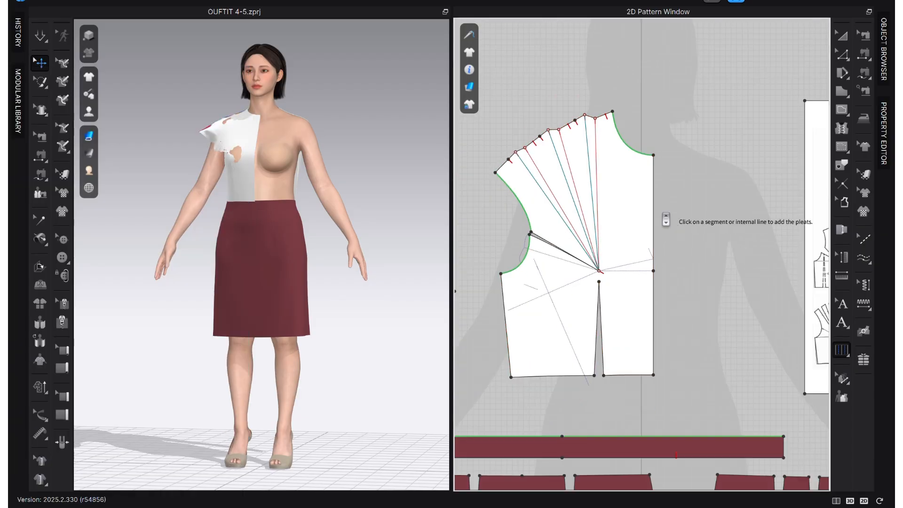
{"action": "middle_click_drag", "start_coordinate": [669, 219], "coordinate": [697, 205]}
{"action": "scroll", "coordinate": [606, 230], "scroll_direction": "up", "scroll_amount": 3}
{"action": "scroll", "coordinate": [579, 231], "scroll_direction": "down", "scroll_amount": 1}
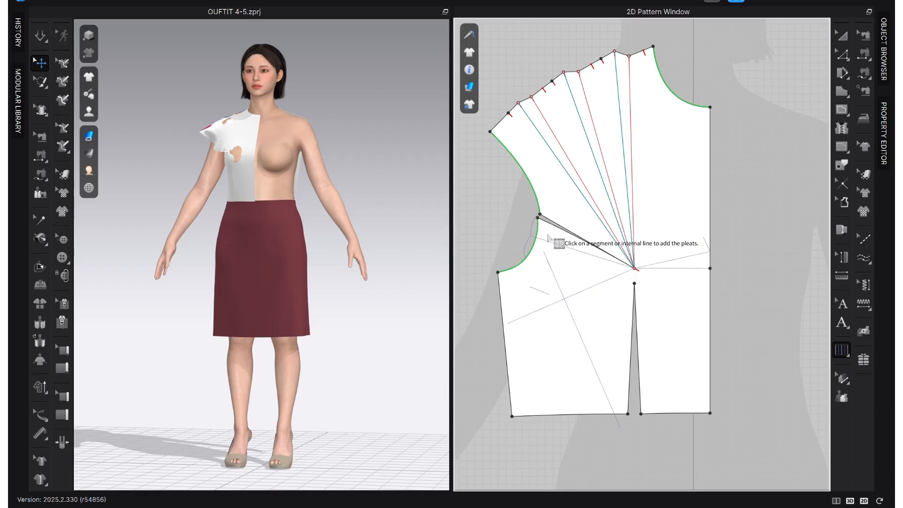
{"action": "key", "text": "z"}
{"action": "left_click", "coordinate": [539, 215]}
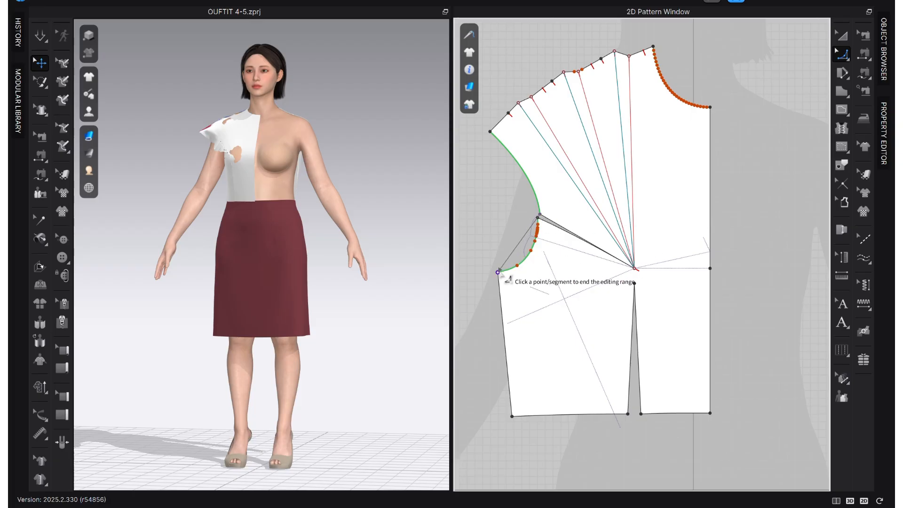
{"action": "left_click", "coordinate": [498, 272]}
{"action": "scroll", "coordinate": [547, 254], "scroll_direction": "up", "scroll_amount": 3}
{"action": "left_click", "coordinate": [539, 245]}
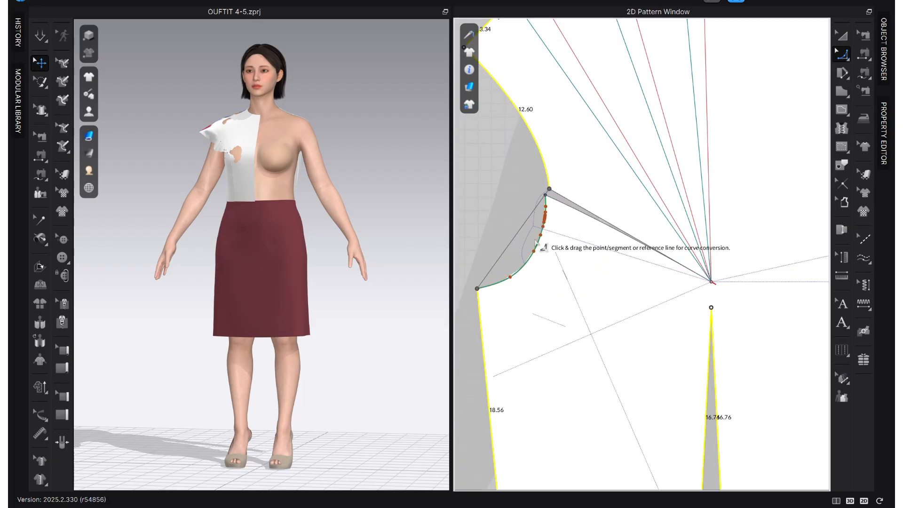
{"action": "key", "text": "Escape"}
Replace the leftover armhole dart and lower armhole with one smooth curve running down to the underarm point.
{"action": "left_click", "coordinate": [545, 194]}
{"action": "left_click", "coordinate": [478, 288]}
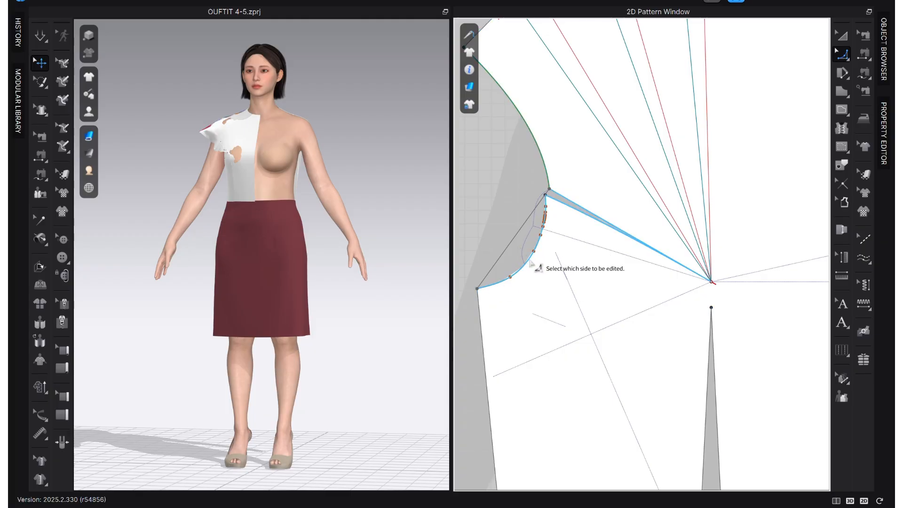
{"action": "left_click", "coordinate": [513, 242]}
{"action": "left_click_drag", "start_coordinate": [519, 248], "coordinate": [533, 267]}
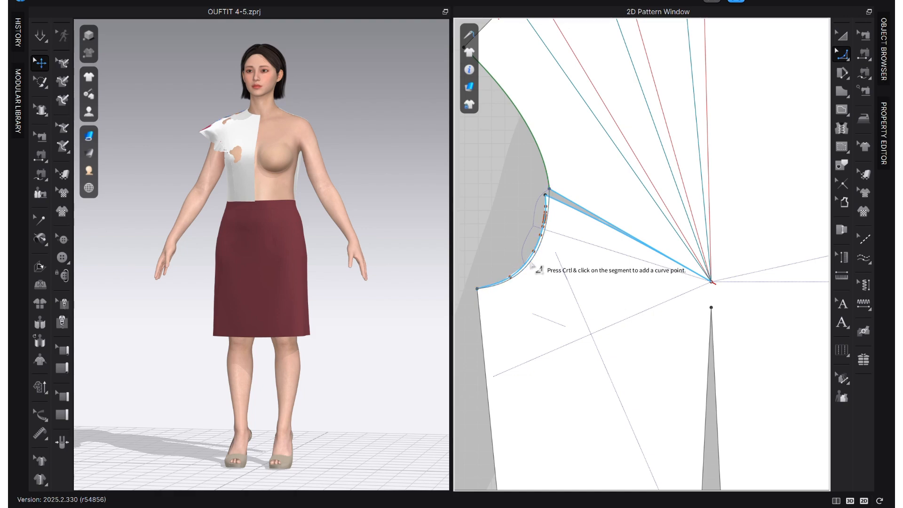
{"action": "key", "text": "Return"}
{"action": "scroll", "coordinate": [515, 216], "scroll_direction": "down", "scroll_amount": 5}
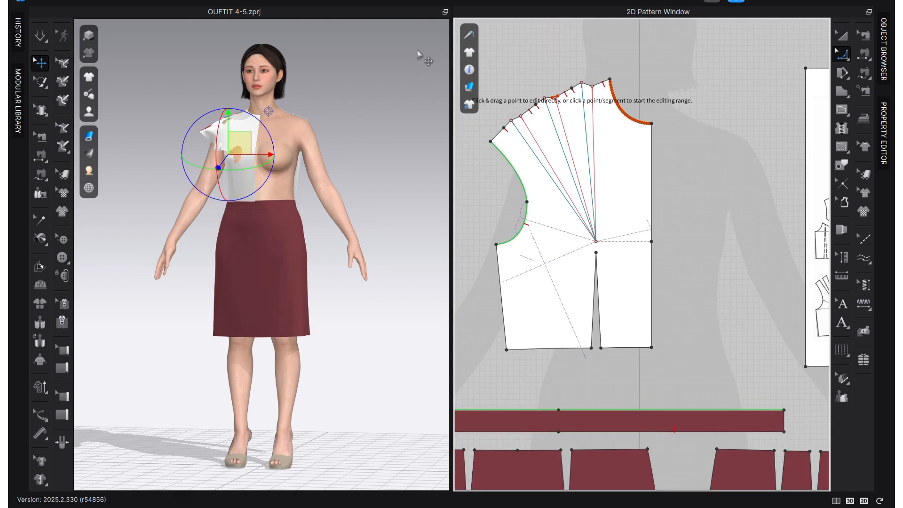
Unfold the new front bodice along its centre front edge with symmetric editing and sewing.
{"action": "left_click", "coordinate": [842, 42]}
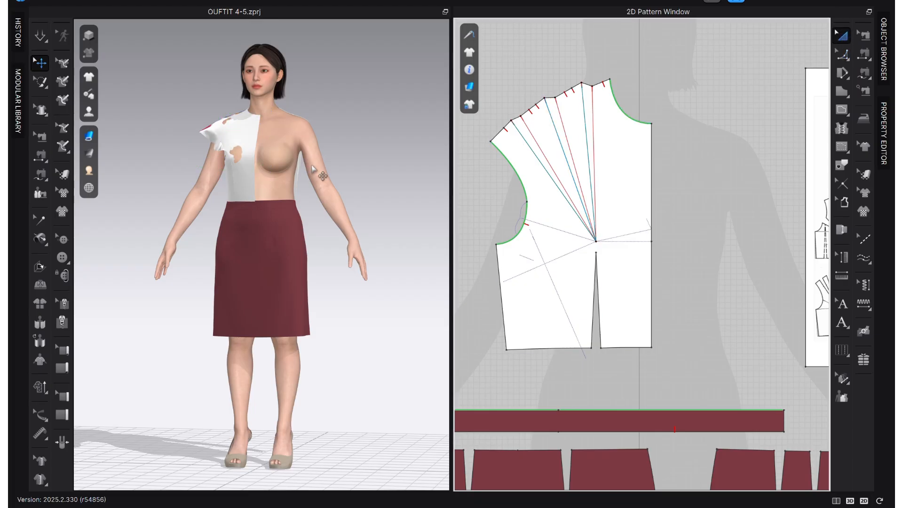
{"action": "right_click_drag", "start_coordinate": [231, 188], "coordinate": [363, 193]}
{"action": "key", "text": "2"}
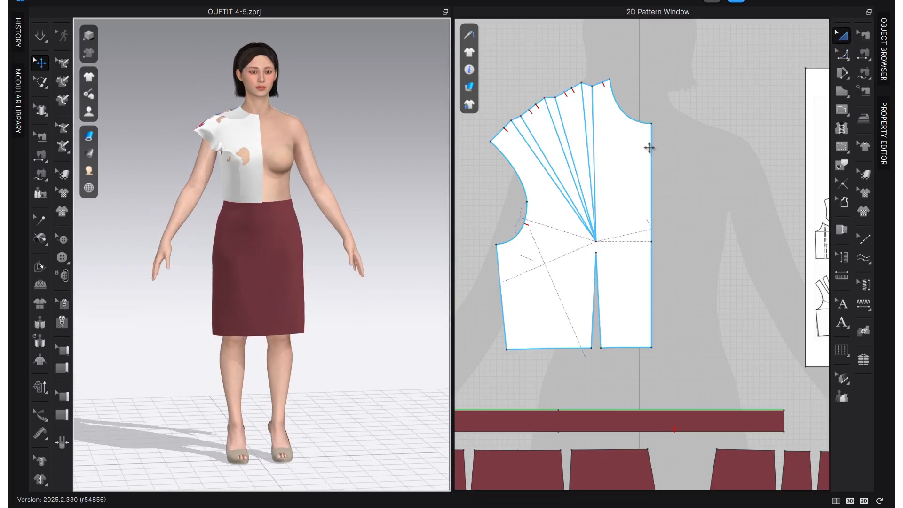
{"action": "scroll", "coordinate": [648, 150], "scroll_direction": "down", "scroll_amount": 3}
{"action": "left_click", "coordinate": [624, 170]}
{"action": "left_click", "coordinate": [703, 114]}
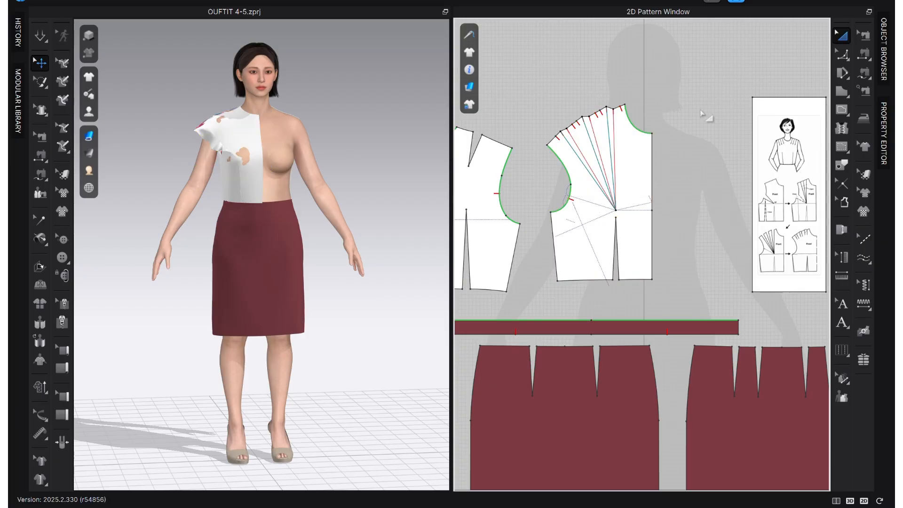
{"action": "key", "text": "z"}
{"action": "left_click", "coordinate": [654, 211]}
{"action": "left_click", "coordinate": [656, 214]}
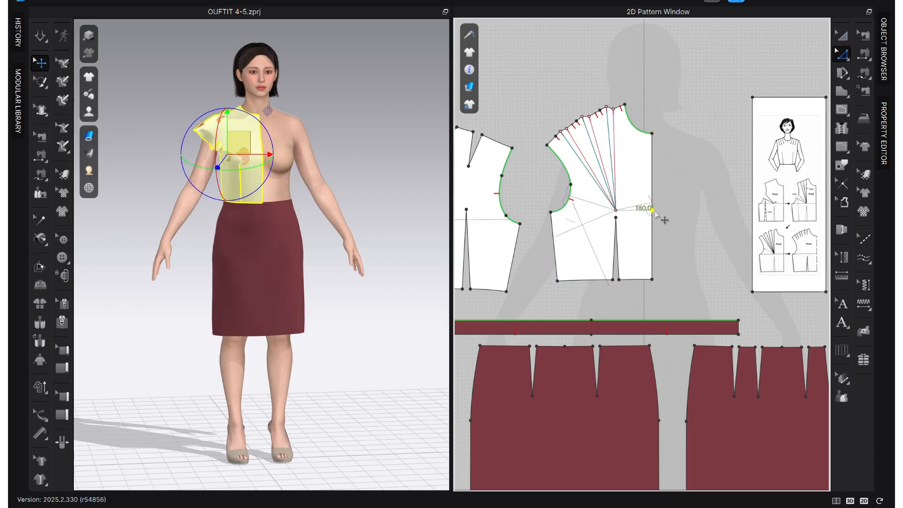
{"action": "left_click", "coordinate": [657, 213]}
{"action": "left_click", "coordinate": [651, 207]}
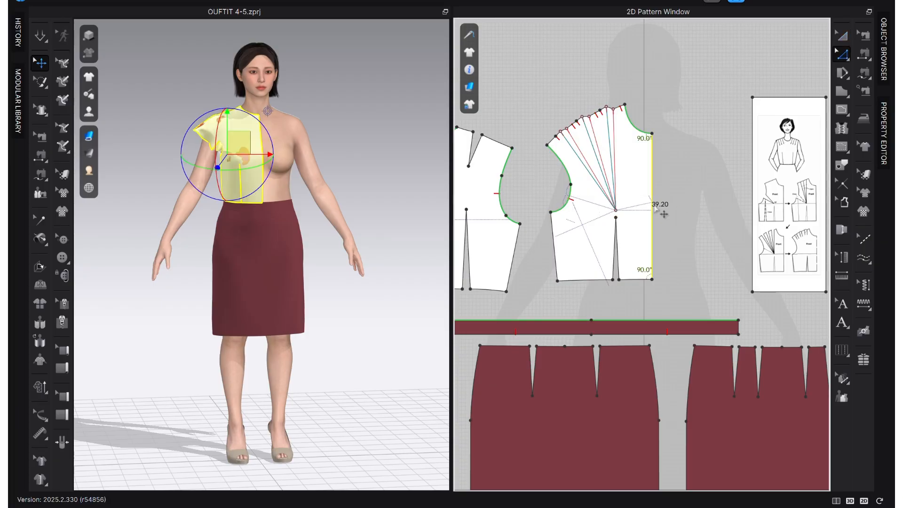
{"action": "right_click", "coordinate": [652, 205]}
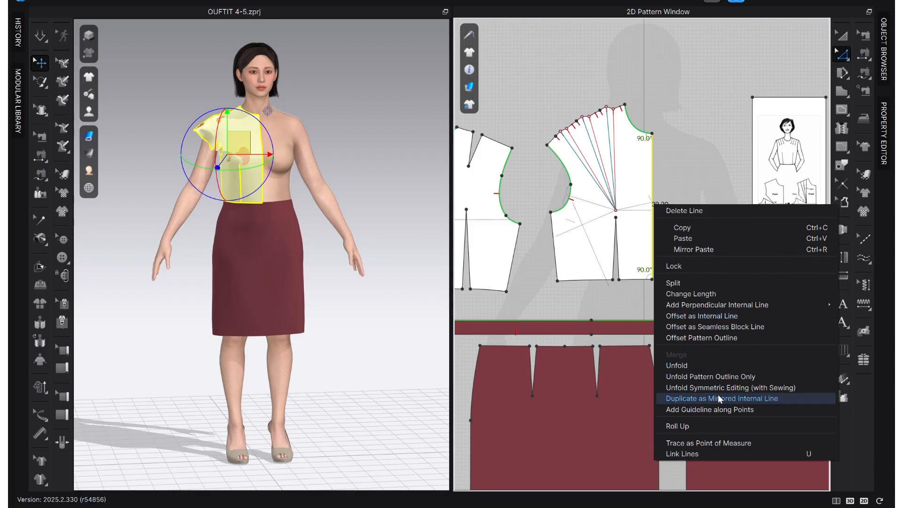
{"action": "left_click", "coordinate": [743, 386]}
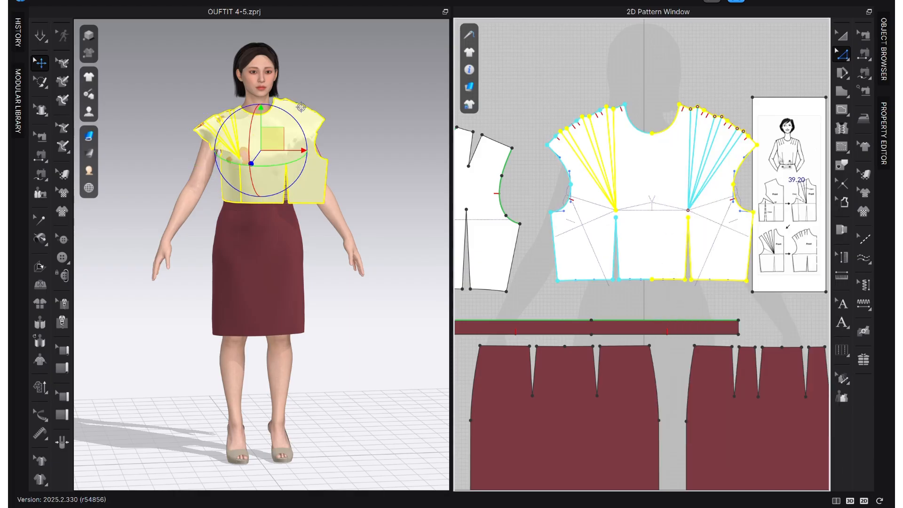
Shift the dart reference diagram sideways so it clears the unfolded front bodice.
{"action": "scroll", "coordinate": [596, 205], "scroll_direction": "down", "scroll_amount": 2}
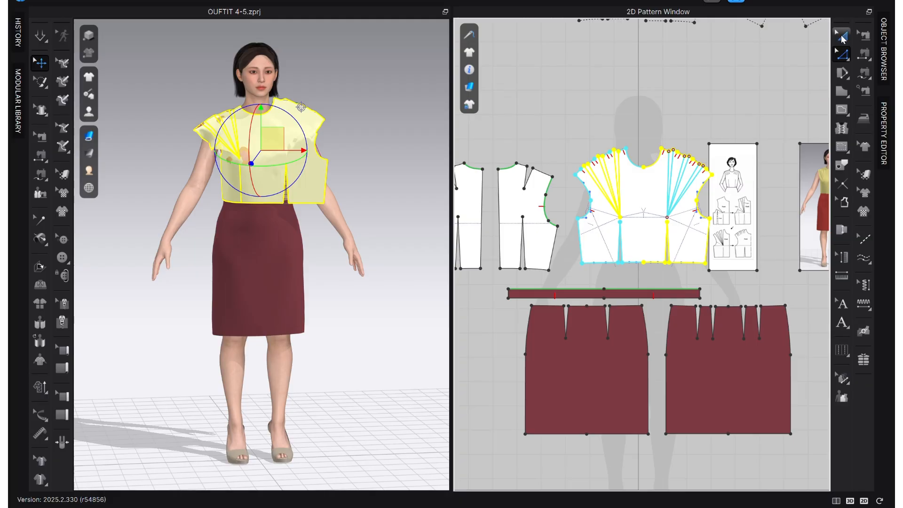
{"action": "left_click", "coordinate": [843, 40]}
{"action": "left_click_drag", "start_coordinate": [752, 199], "coordinate": [776, 200]}
{"action": "left_click", "coordinate": [698, 106]}
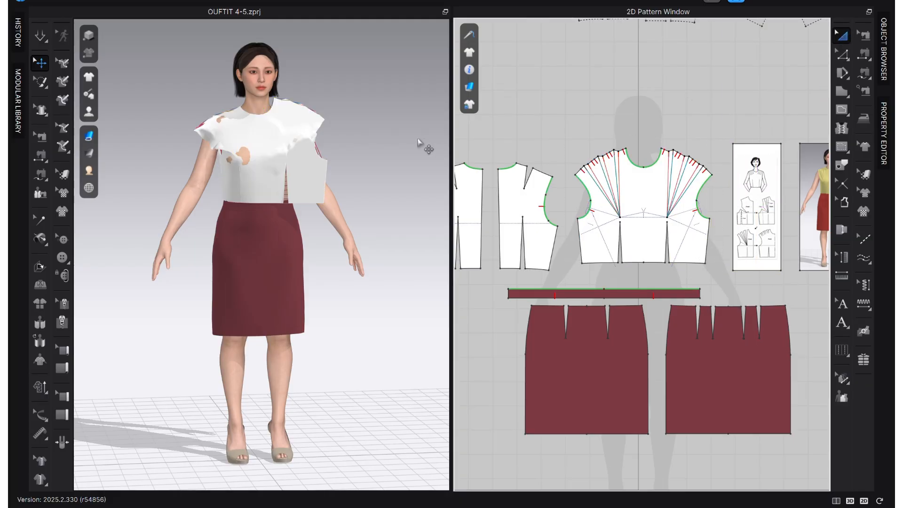
Reset the 2D arrangement of the unfolded front bodice in the 3D view.
{"action": "right_click_drag", "start_coordinate": [420, 143], "coordinate": [329, 161]}
{"action": "left_click", "coordinate": [275, 136]}
{"action": "right_click", "coordinate": [275, 137]}
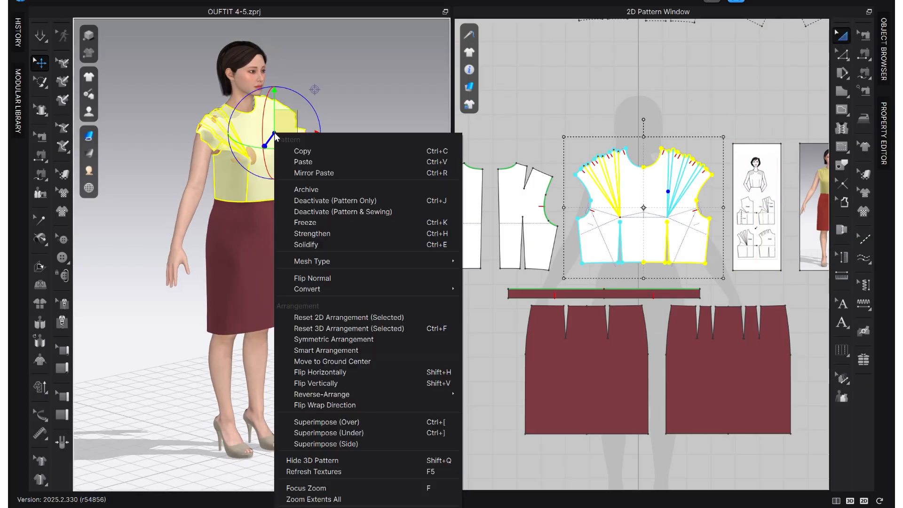
{"action": "left_click", "coordinate": [329, 317]}
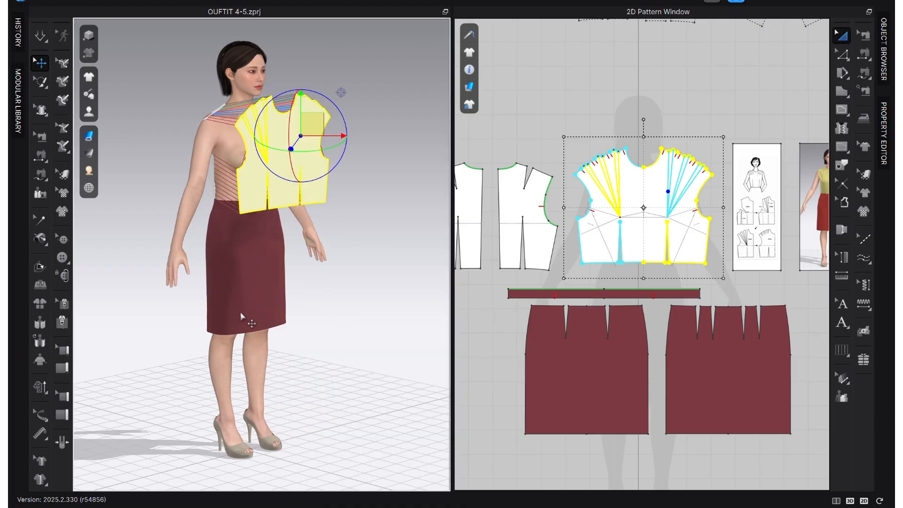
Place the front bodice on the avatar using the arrangement point at the centre of the chest.
{"action": "scroll", "coordinate": [243, 317], "scroll_direction": "down", "scroll_amount": 4}
{"action": "right_click_drag", "start_coordinate": [300, 226], "coordinate": [276, 220]}
{"action": "left_click_drag", "start_coordinate": [276, 216], "coordinate": [267, 108]}
{"action": "right_click_drag", "start_coordinate": [331, 207], "coordinate": [345, 216]}
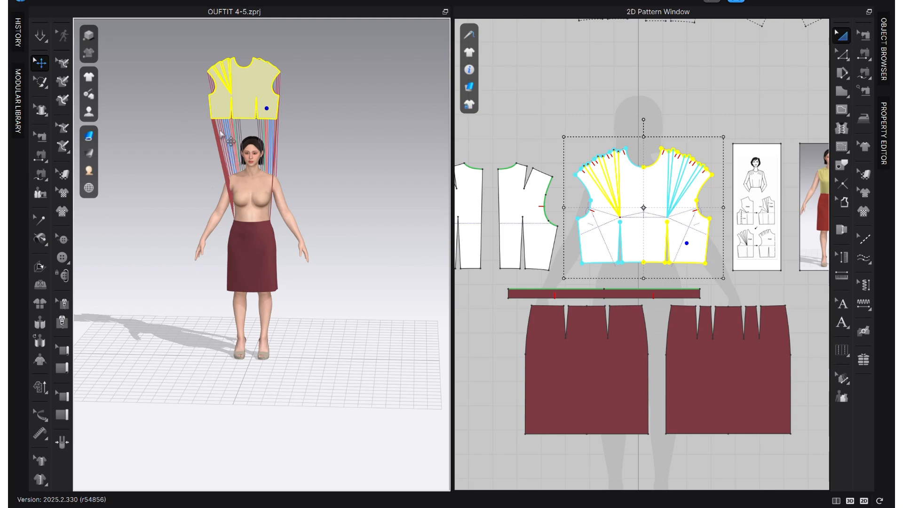
{"action": "scroll", "coordinate": [221, 134], "scroll_direction": "up", "scroll_amount": 3}
{"action": "middle_click_drag", "start_coordinate": [250, 198], "coordinate": [296, 399]}
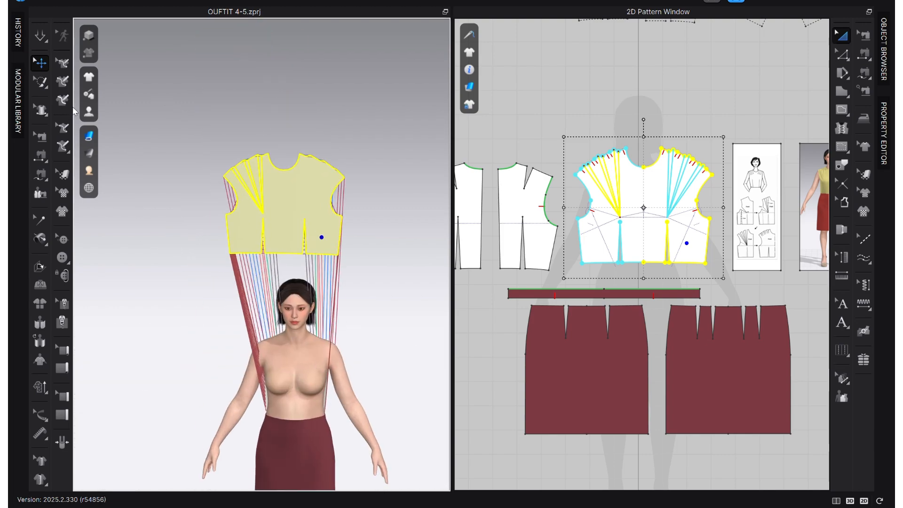
{"action": "mouse_move", "coordinate": [89, 111]}
{"action": "left_click", "coordinate": [136, 148]}
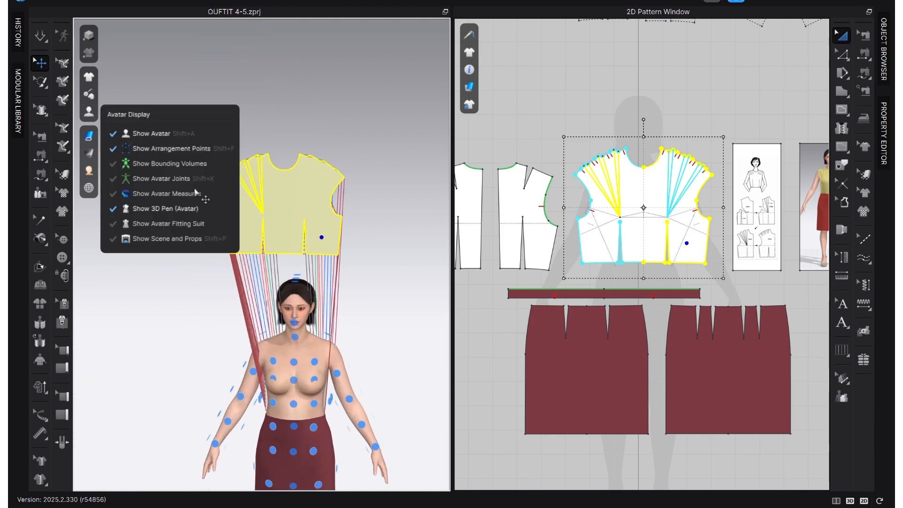
{"action": "left_click", "coordinate": [293, 379]}
{"action": "right_click_drag", "start_coordinate": [294, 379], "coordinate": [275, 366]}
{"action": "middle_click_drag", "start_coordinate": [272, 364], "coordinate": [274, 265]}
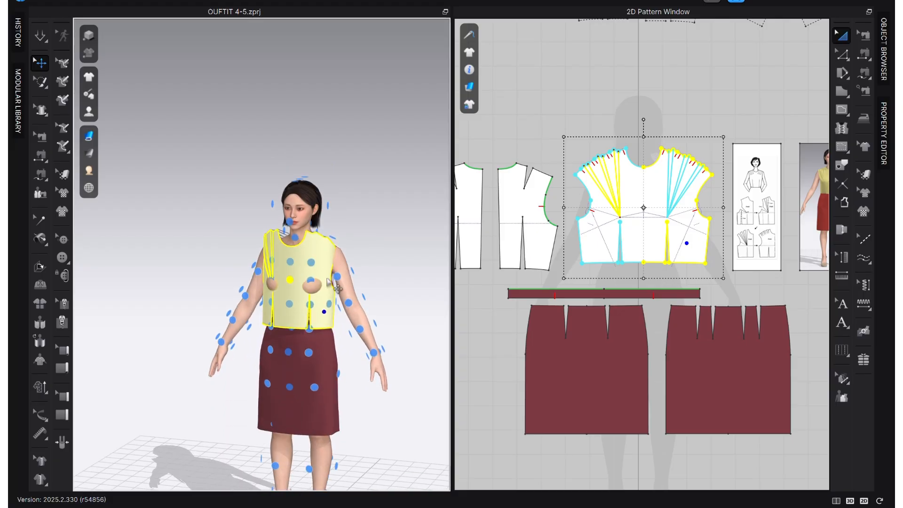
Strengthen the front bodice and simulate it to drape on the avatar.
{"action": "right_click", "coordinate": [277, 265]}
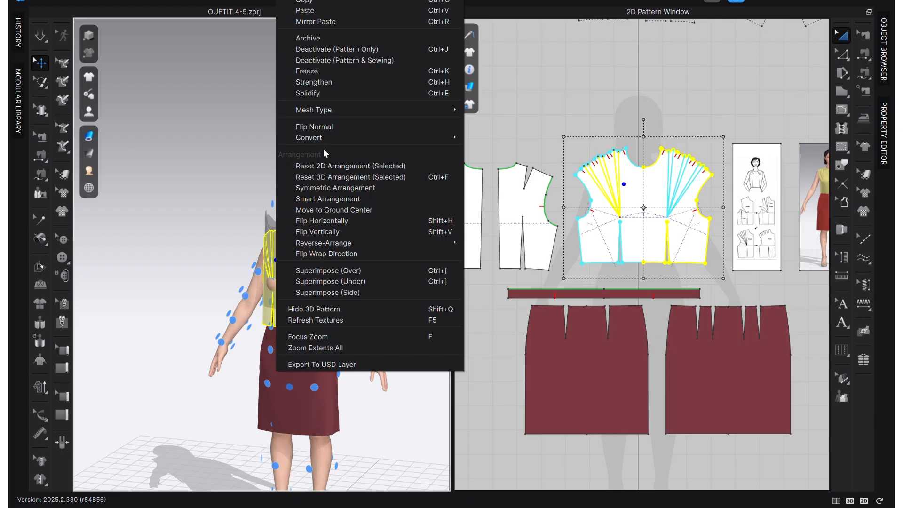
{"action": "left_click", "coordinate": [340, 81]}
{"action": "left_click", "coordinate": [238, 212]}
{"action": "scroll", "coordinate": [261, 269], "scroll_direction": "up", "scroll_amount": 5}
{"action": "right_click_drag", "start_coordinate": [325, 282], "coordinate": [368, 290]}
{"action": "scroll", "coordinate": [577, 263], "scroll_direction": "down", "scroll_amount": 2}
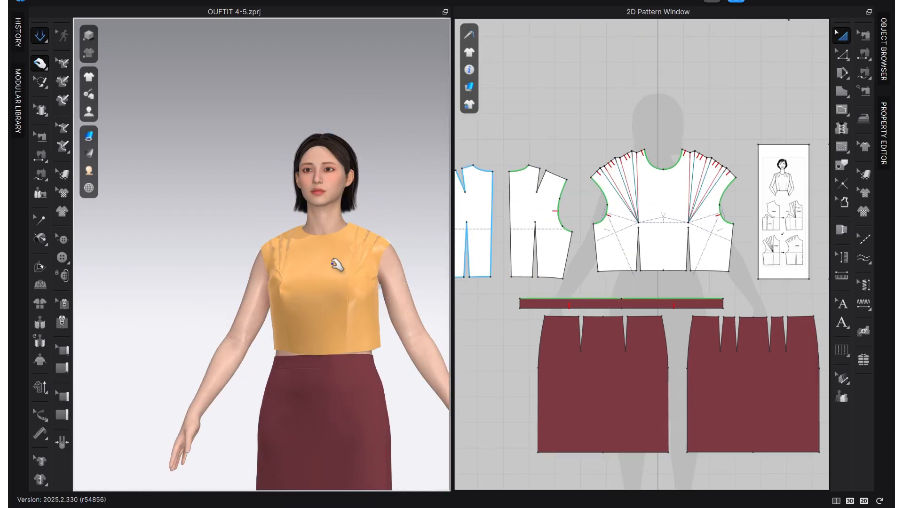
{"action": "left_click", "coordinate": [282, 287]}
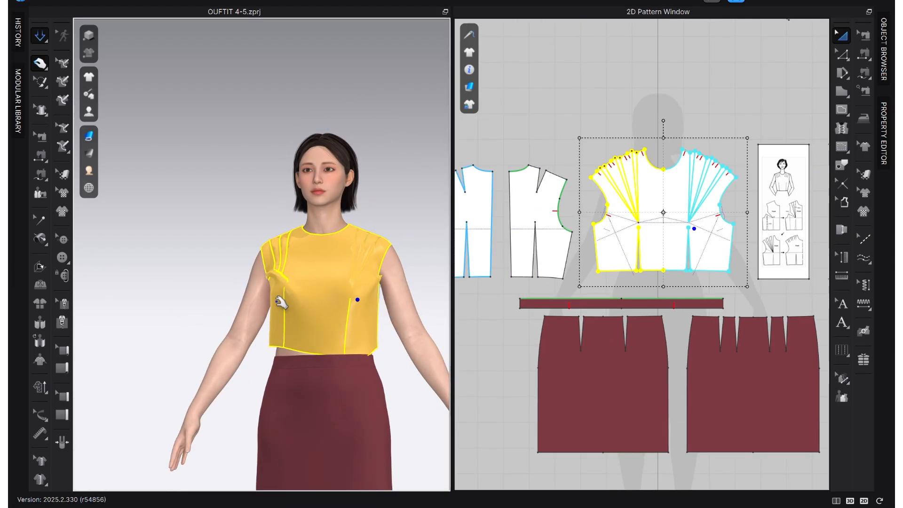
Return the front bodice to its undraped placement and delete the leftover dart sewing along the lower armholes.
{"action": "key", "text": "Escape"}
{"action": "left_click", "coordinate": [280, 301]}
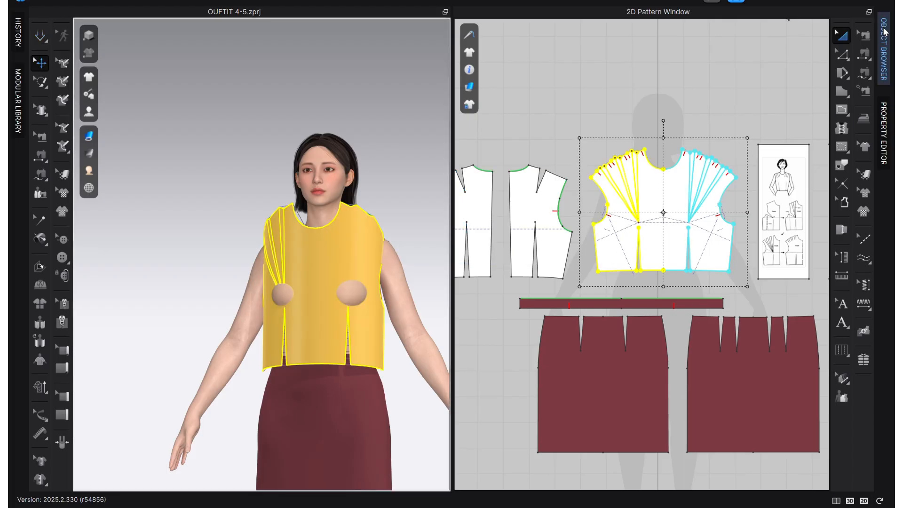
{"action": "key", "text": "m"}
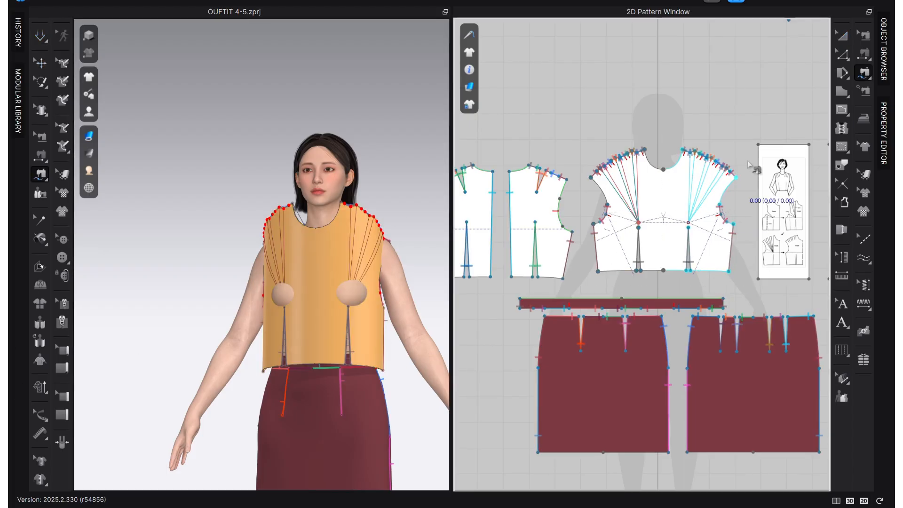
{"action": "scroll", "coordinate": [734, 226], "scroll_direction": "up", "scroll_amount": 6}
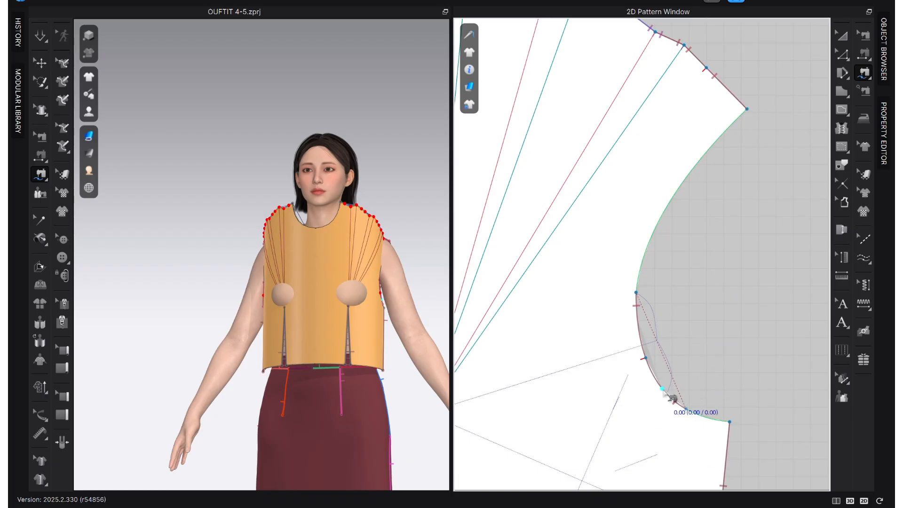
{"action": "left_click", "coordinate": [869, 33]}
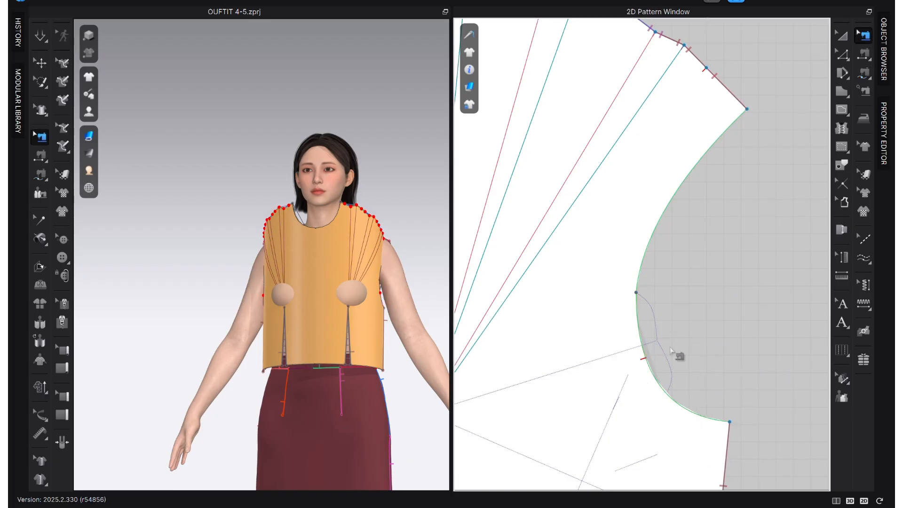
{"action": "scroll", "coordinate": [679, 353], "scroll_direction": "down", "scroll_amount": 10}
{"action": "scroll", "coordinate": [607, 352], "scroll_direction": "down", "scroll_amount": 4}
{"action": "middle_click_drag", "start_coordinate": [637, 362], "coordinate": [663, 354]}
Simulate the bodice again and check the shoulder pleats and seams up close and from the front.
{"action": "key", "text": "space"}
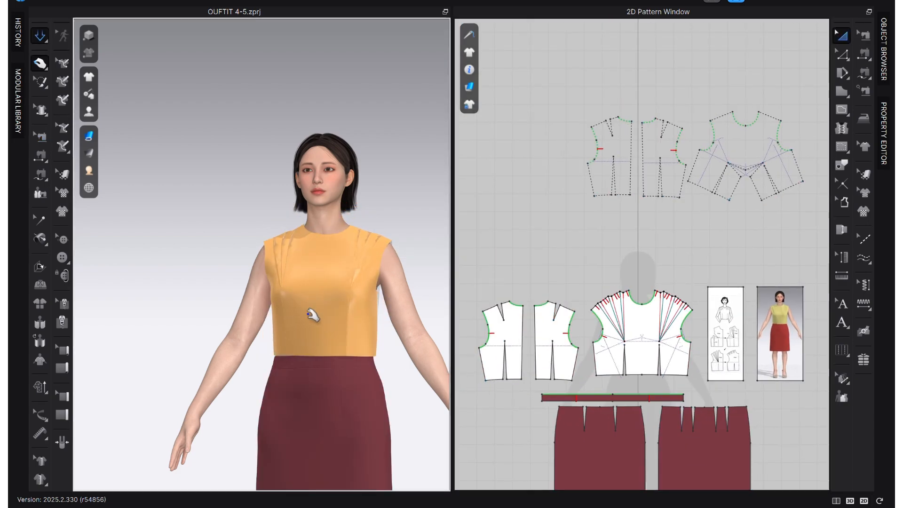
{"action": "left_click", "coordinate": [311, 315]}
{"action": "scroll", "coordinate": [308, 305], "scroll_direction": "up", "scroll_amount": 5}
{"action": "mouse_move", "coordinate": [327, 324]}
{"action": "right_mouse_down"}
{"action": "mouse_move", "coordinate": [363, 319]}
{"action": "mouse_move", "coordinate": [410, 332]}
{"action": "mouse_move", "coordinate": [288, 329]}
{"action": "mouse_move", "coordinate": [387, 333]}
{"action": "mouse_move", "coordinate": [342, 331]}
{"action": "right_mouse_up"}
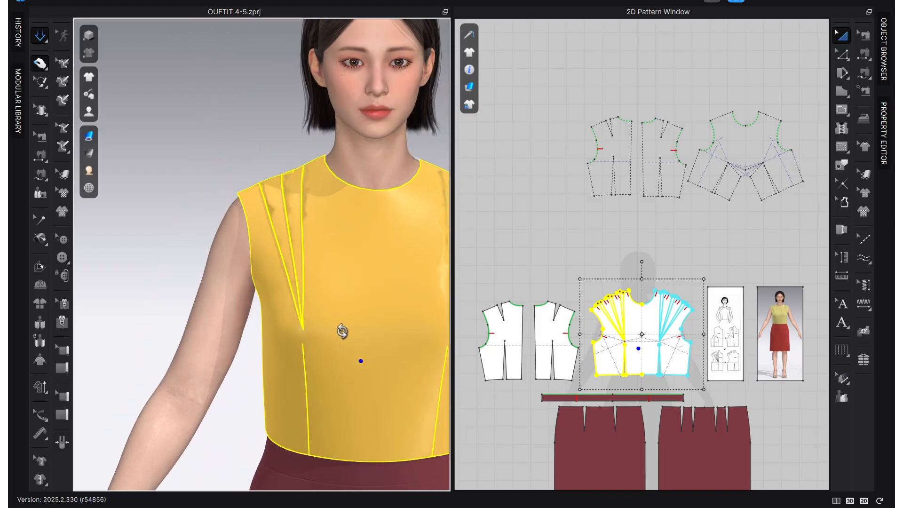
{"action": "key", "text": "b"}
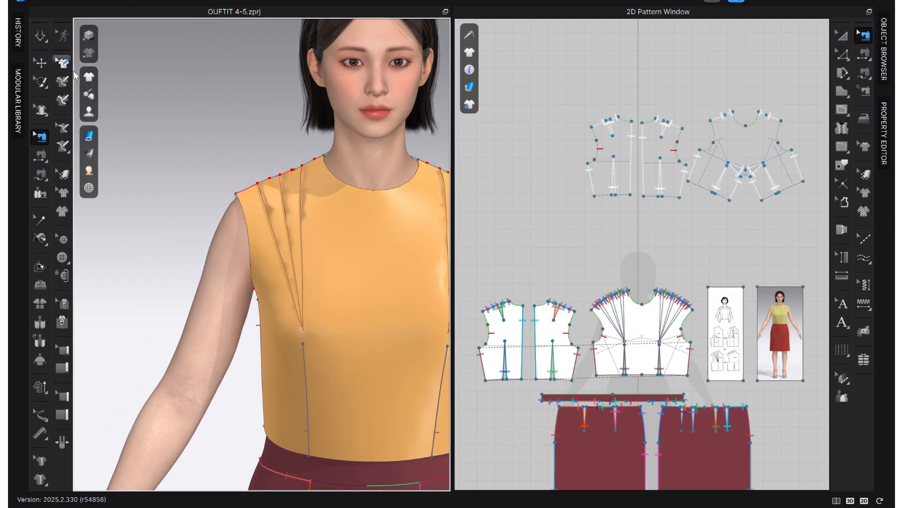
{"action": "scroll", "coordinate": [301, 208], "scroll_direction": "down", "scroll_amount": 2}
{"action": "middle_click_drag", "start_coordinate": [304, 208], "coordinate": [206, 216]}
{"action": "scroll", "coordinate": [506, 257], "scroll_direction": "down", "scroll_amount": 3}
{"action": "left_click", "coordinate": [841, 36]}
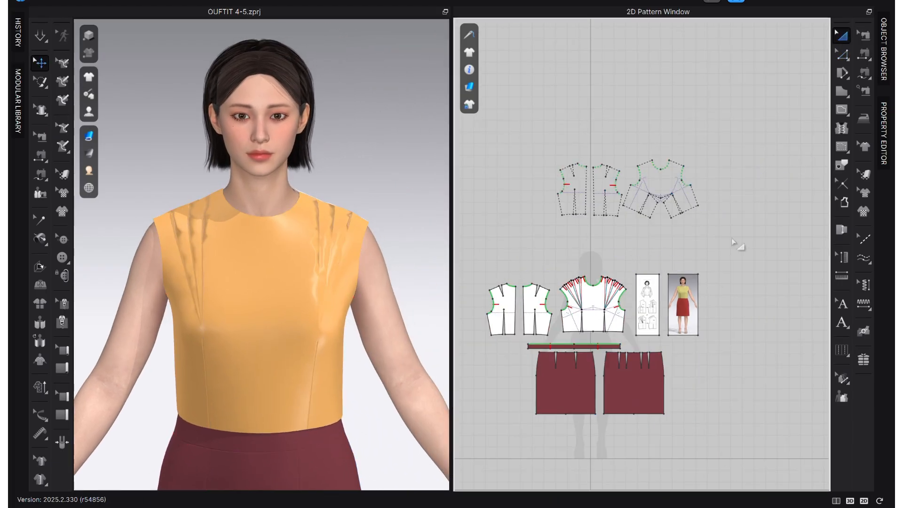
Move both back bodice pieces slightly upward beside the front bodice in the 2D layout.
{"action": "scroll", "coordinate": [739, 245], "scroll_direction": "up", "scroll_amount": 3}
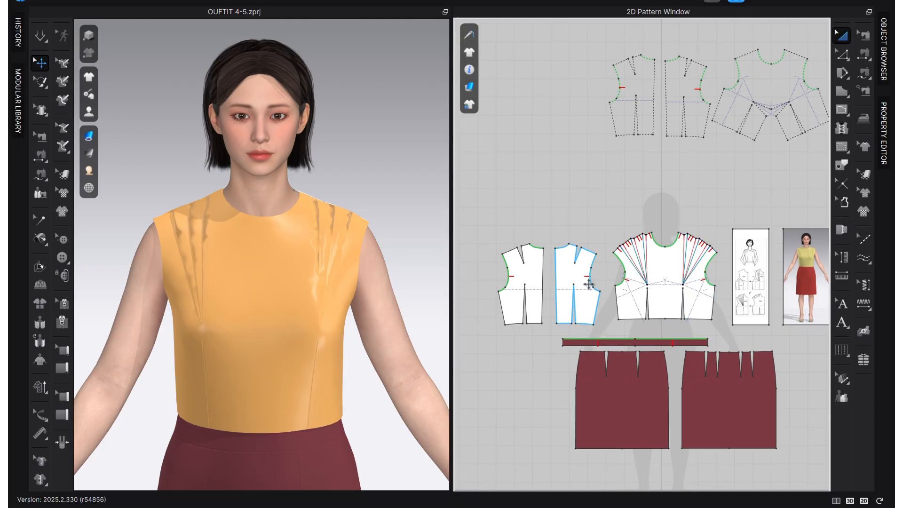
{"action": "left_click", "coordinate": [522, 291]}
{"action": "left_click", "coordinate": [593, 281]}
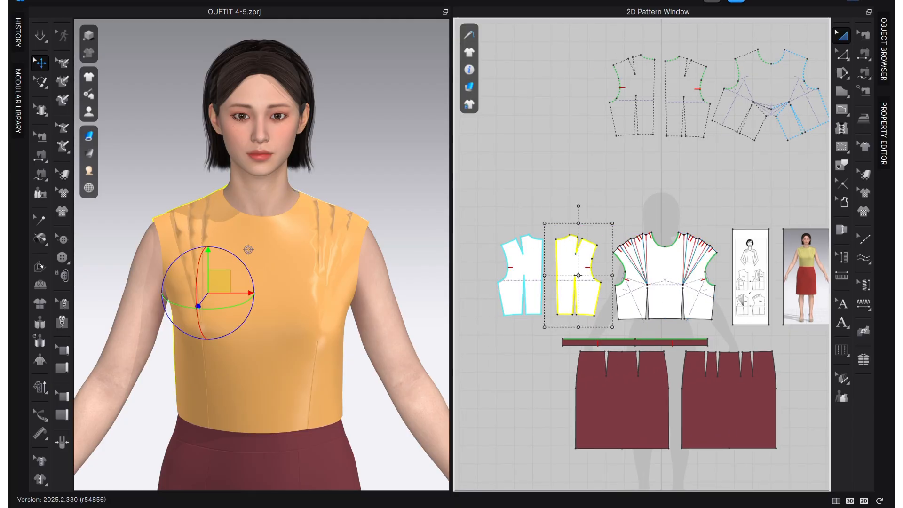
Assign the Cotton_Oxford_NRM fabric to the front bodice and both back bodice pieces.
{"action": "left_click", "coordinate": [884, 49]}
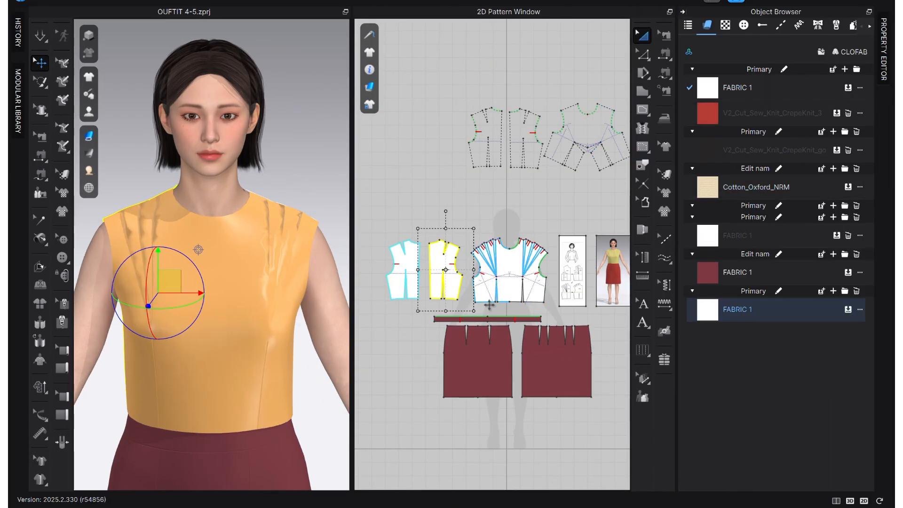
{"action": "left_click", "coordinate": [561, 214]}
{"action": "left_click_drag", "start_coordinate": [550, 239], "coordinate": [382, 312]}
{"action": "left_click", "coordinate": [849, 186]}
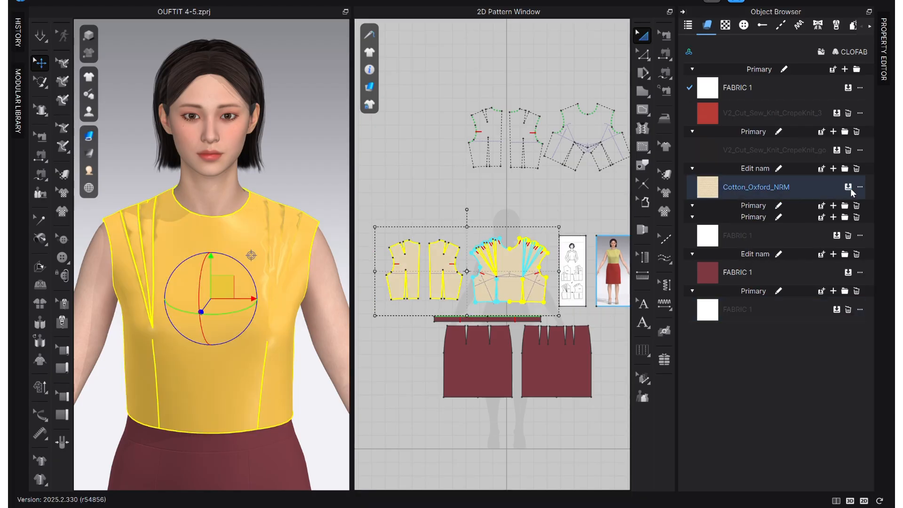
{"action": "left_click", "coordinate": [437, 168]}
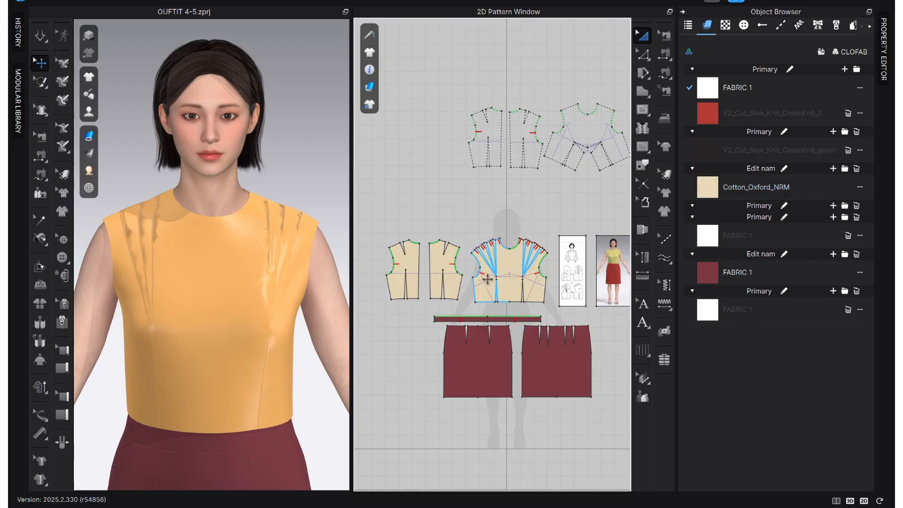
Set the Cotton_Oxford_NRM fabric's base colour to B7AE6B by sampling the top in the reference photo.
{"action": "scroll", "coordinate": [564, 266], "scroll_direction": "up", "scroll_amount": 3}
{"action": "middle_click_drag", "start_coordinate": [535, 266], "coordinate": [483, 215]}
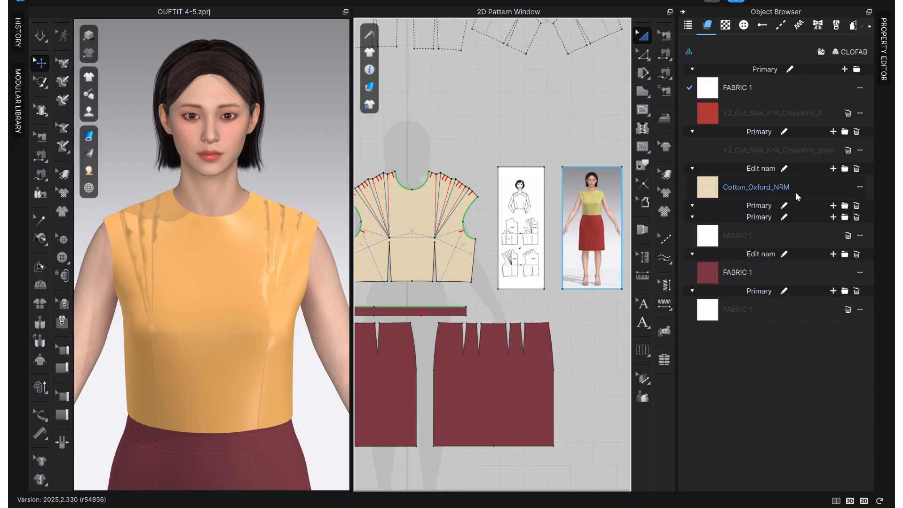
{"action": "left_click", "coordinate": [710, 196]}
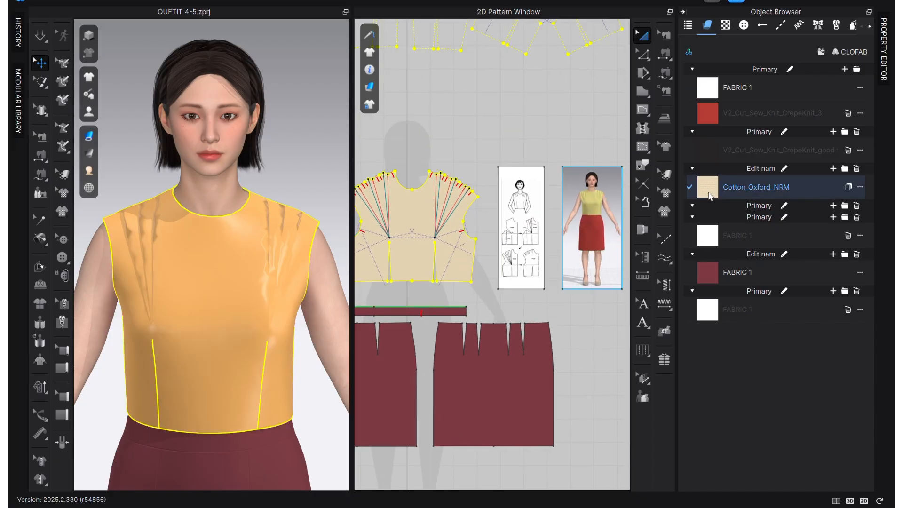
{"action": "left_click", "coordinate": [883, 62]}
{"action": "left_click", "coordinate": [864, 467]}
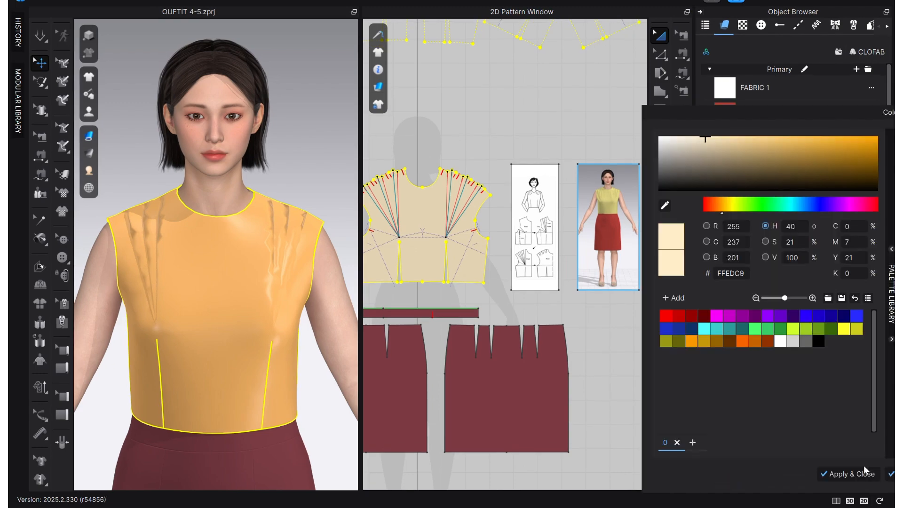
{"action": "left_click", "coordinate": [625, 196]}
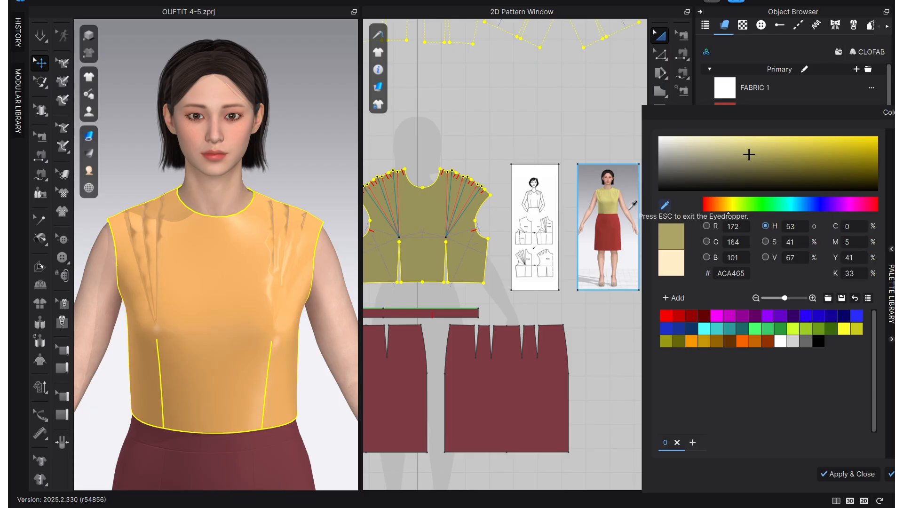
{"action": "left_click", "coordinate": [608, 206]}
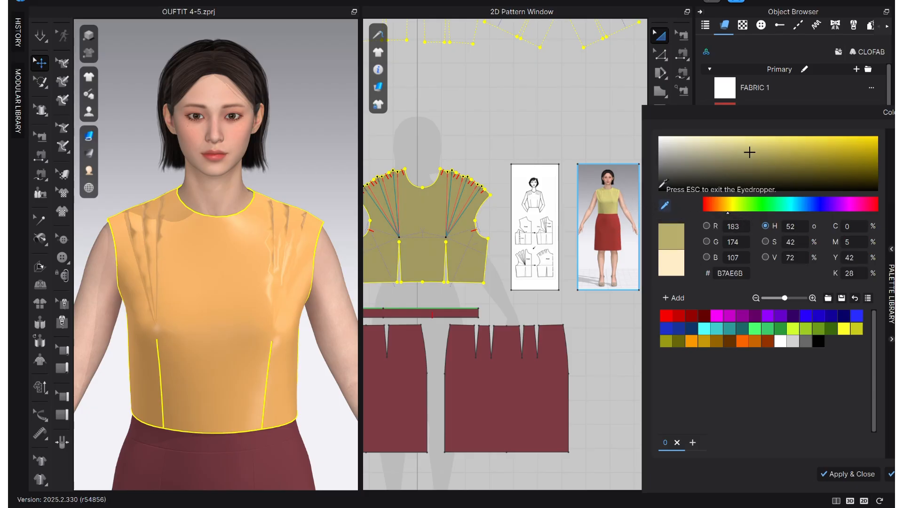
{"action": "left_click", "coordinate": [842, 474]}
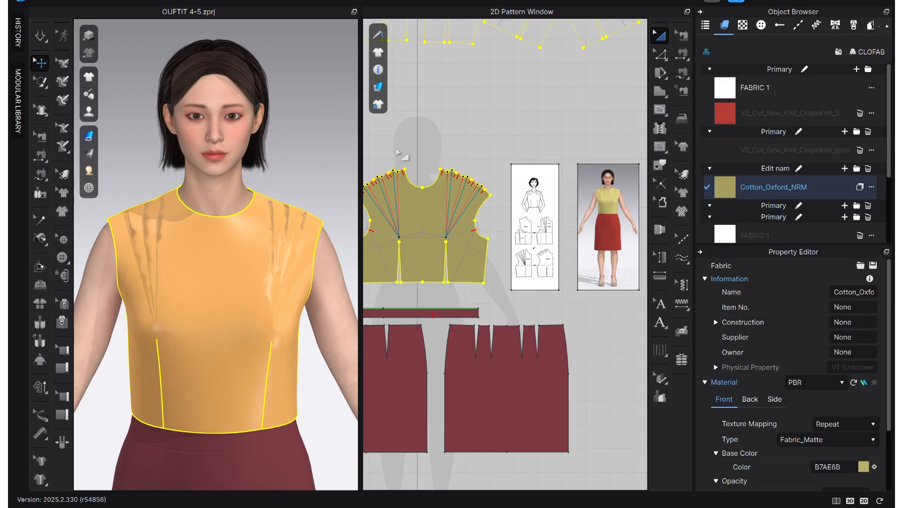
Remove the strengthening from the front bodice piece.
{"action": "left_click", "coordinate": [208, 250]}
{"action": "right_click", "coordinate": [207, 252]}
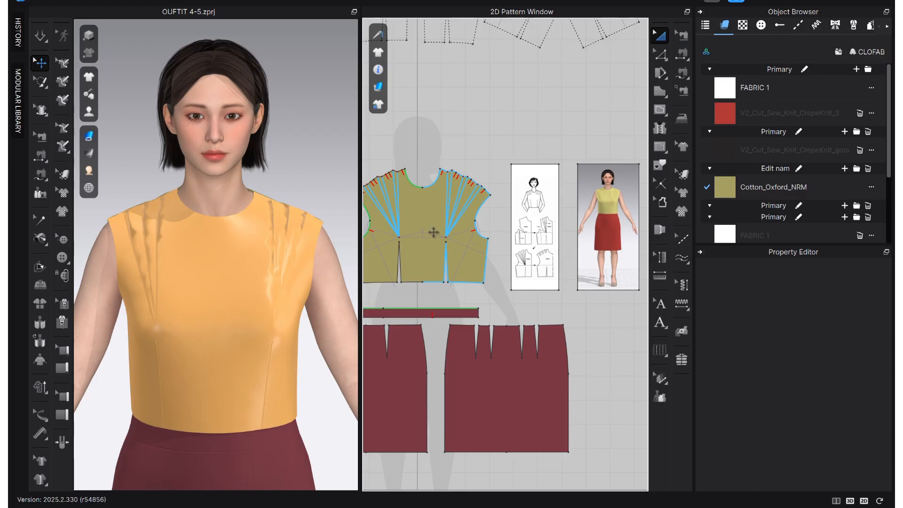
{"action": "scroll", "coordinate": [491, 243], "scroll_direction": "down", "scroll_amount": 3}
{"action": "scroll", "coordinate": [490, 244], "scroll_direction": "up", "scroll_amount": 5}
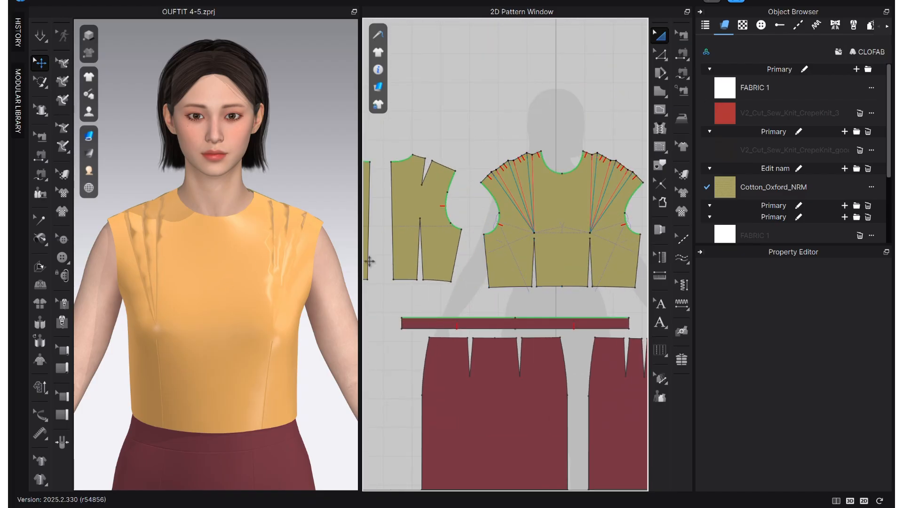
{"action": "left_click", "coordinate": [237, 271]}
{"action": "right_click", "coordinate": [236, 271]}
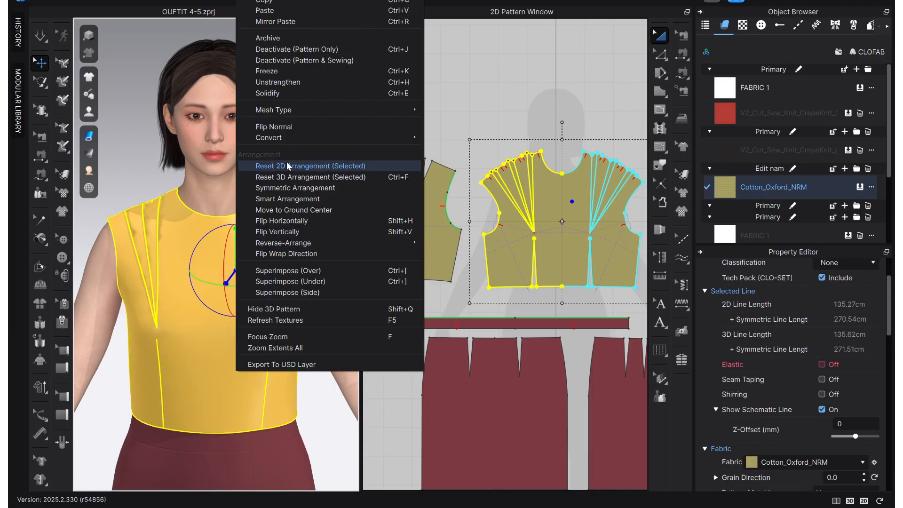
{"action": "left_click", "coordinate": [267, 93]}
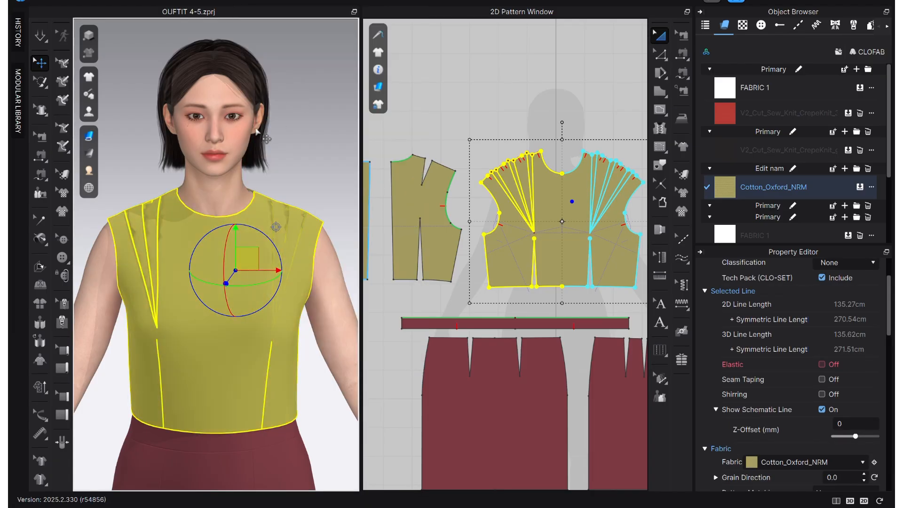
Simulate the garment and tug the front bodice lightly to settle its drape.
{"action": "left_click", "coordinate": [303, 202]}
{"action": "key", "text": "q"}
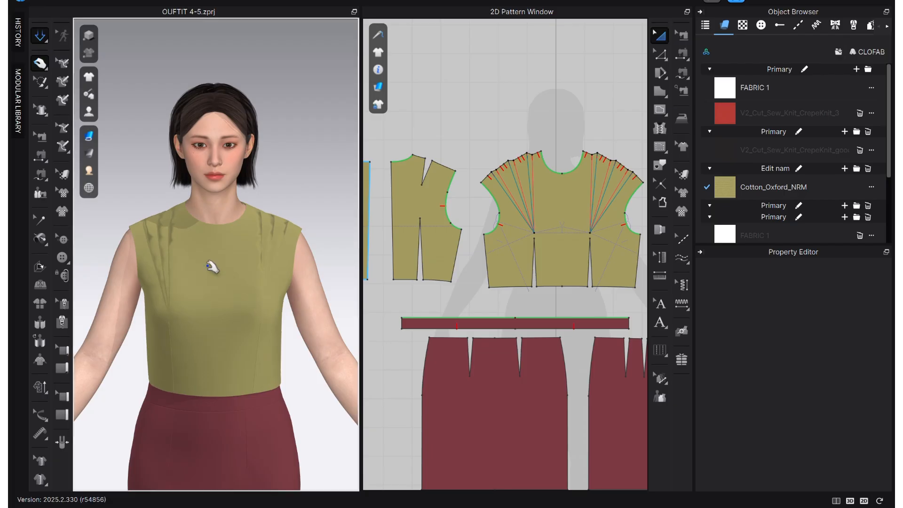
{"action": "left_click", "coordinate": [182, 262]}
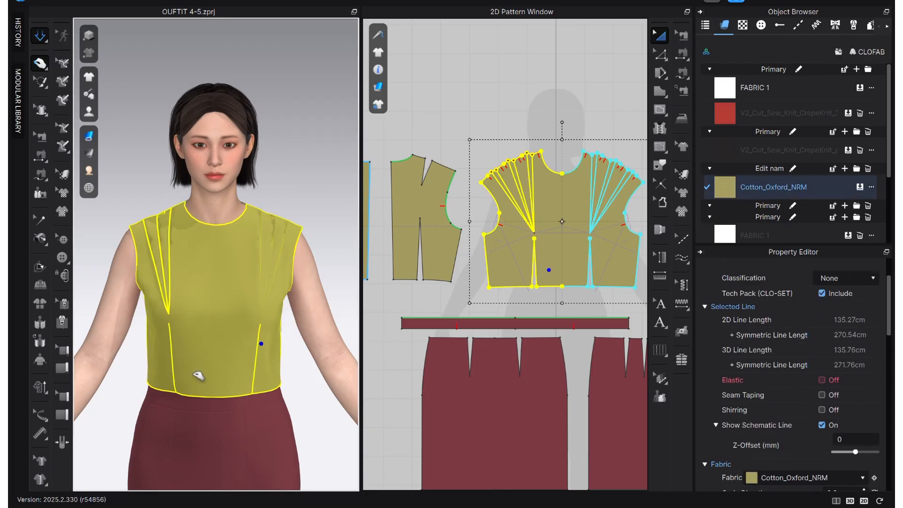
{"action": "scroll", "coordinate": [204, 375], "scroll_direction": "up", "scroll_amount": 5}
{"action": "mouse_move", "coordinate": [204, 375]}
{"action": "right_mouse_down"}
{"action": "mouse_move", "coordinate": [264, 377]}
{"action": "mouse_move", "coordinate": [211, 372]}
{"action": "right_mouse_up"}
{"action": "left_click", "coordinate": [290, 128]}
Select the Thick Textured Surface rendering style and examine the shoulder pleats from the front and three-quarter view.
{"action": "left_click", "coordinate": [88, 136]}
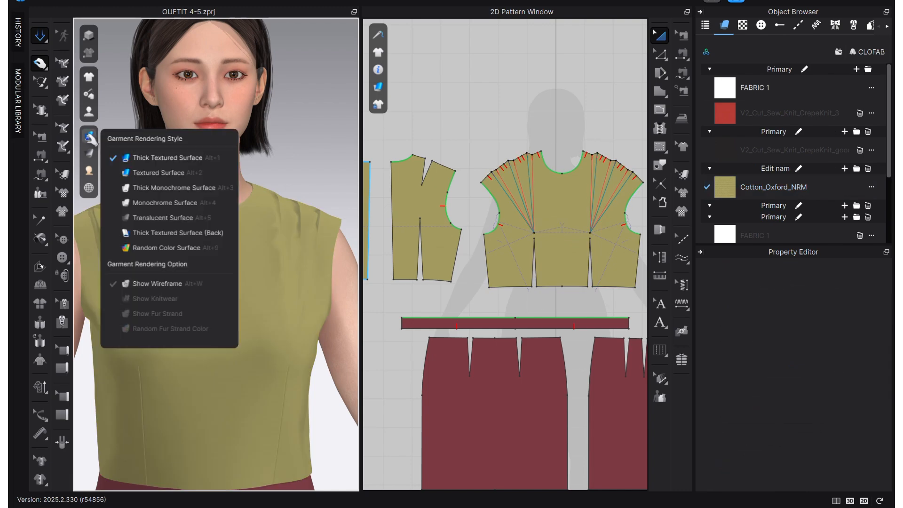
{"action": "left_click", "coordinate": [140, 157]}
{"action": "scroll", "coordinate": [306, 208], "scroll_direction": "down", "scroll_amount": 3}
{"action": "right_click_drag", "start_coordinate": [306, 208], "coordinate": [264, 289]}
{"action": "scroll", "coordinate": [292, 258], "scroll_direction": "up", "scroll_amount": 5}
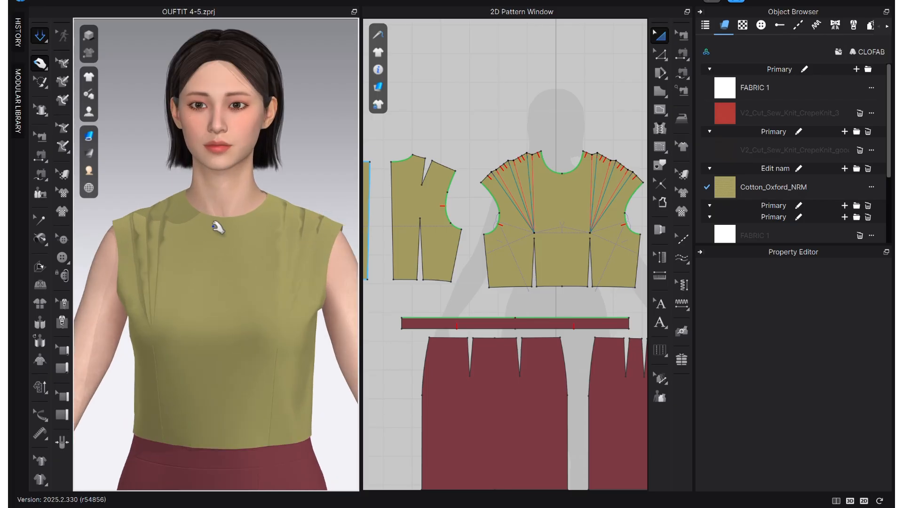
{"action": "scroll", "coordinate": [217, 227], "scroll_direction": "down", "scroll_amount": 1}
{"action": "right_click_drag", "start_coordinate": [151, 196], "coordinate": [168, 197]}
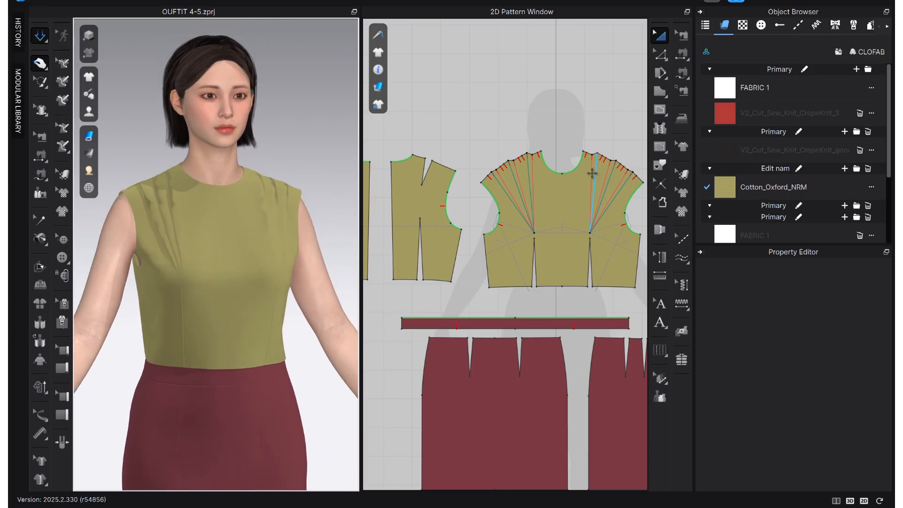
Stop the simulation and move the front bodice's shoulder tip 1 cm inward along the shoulder line.
{"action": "scroll", "coordinate": [495, 147], "scroll_direction": "up", "scroll_amount": 4}
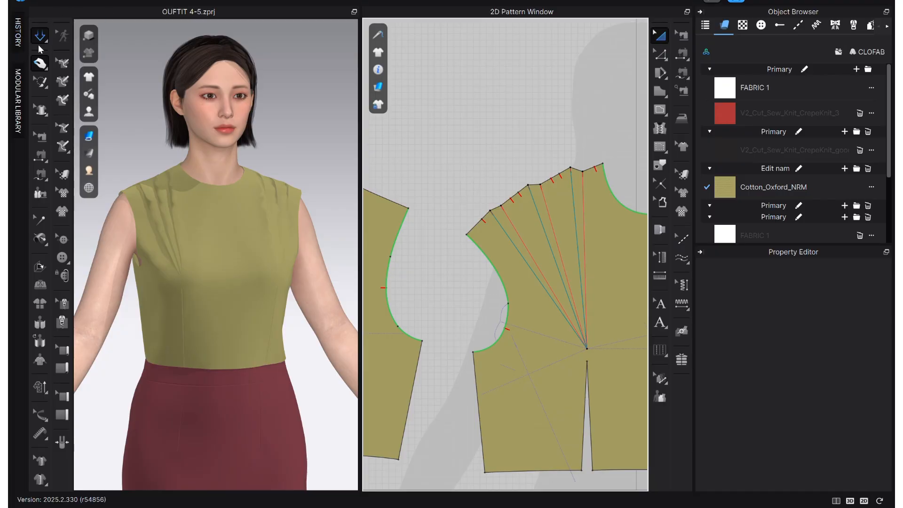
{"action": "left_click", "coordinate": [40, 38]}
{"action": "scroll", "coordinate": [463, 169], "scroll_direction": "up", "scroll_amount": 2}
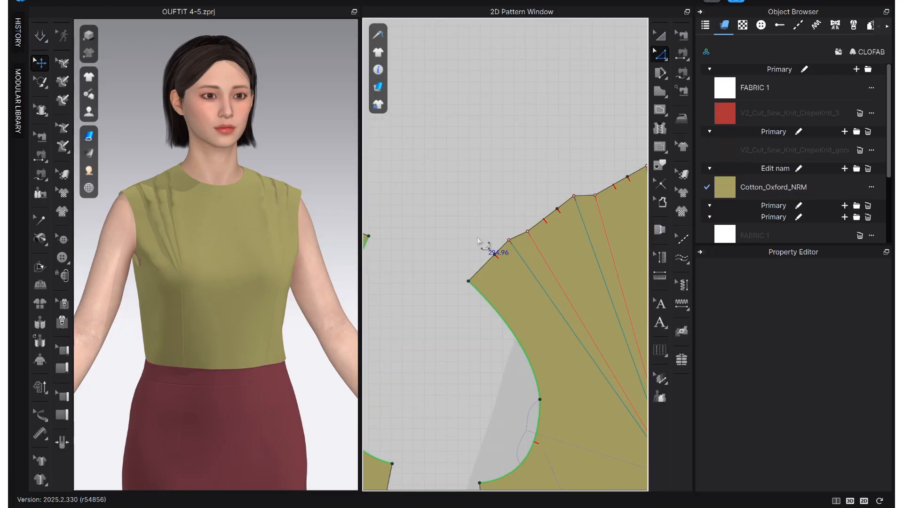
{"action": "scroll", "coordinate": [452, 291], "scroll_direction": "up", "scroll_amount": 1}
{"action": "left_click", "coordinate": [455, 281]}
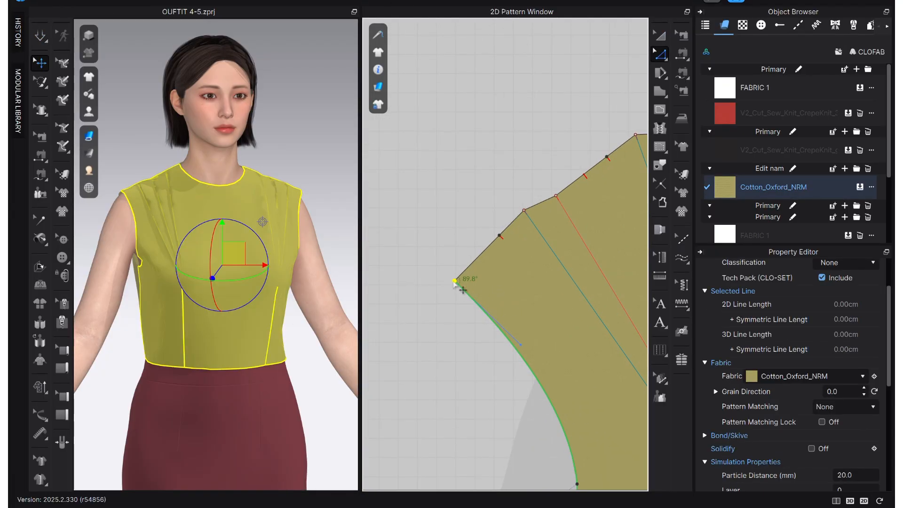
{"action": "left_click_drag", "start_coordinate": [455, 282], "coordinate": [469, 267]}
{"action": "key", "text": "Return"}
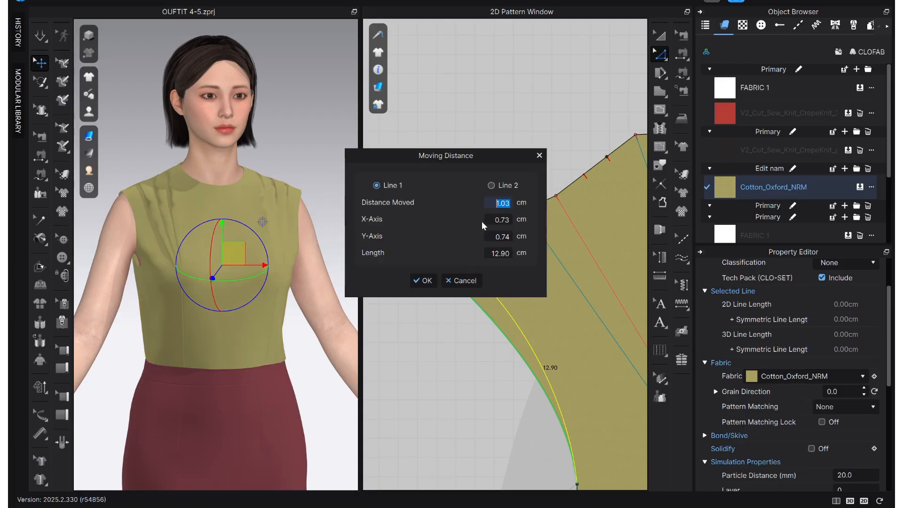
{"action": "left_click", "coordinate": [424, 284]}
Reshape the upper armhole curve of the front bodice slightly outward below the shoulder tip.
{"action": "scroll", "coordinate": [516, 305], "scroll_direction": "down", "scroll_amount": 3}
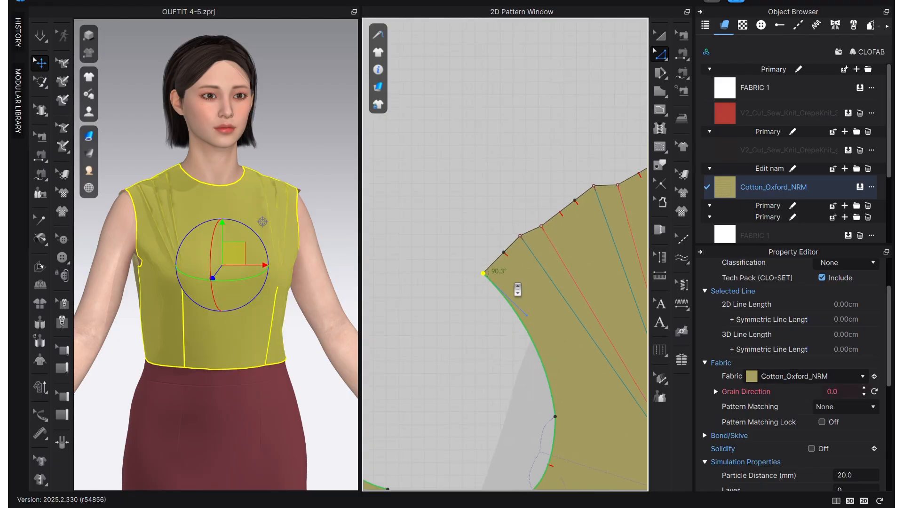
{"action": "left_click_drag", "start_coordinate": [525, 310], "coordinate": [521, 308]}
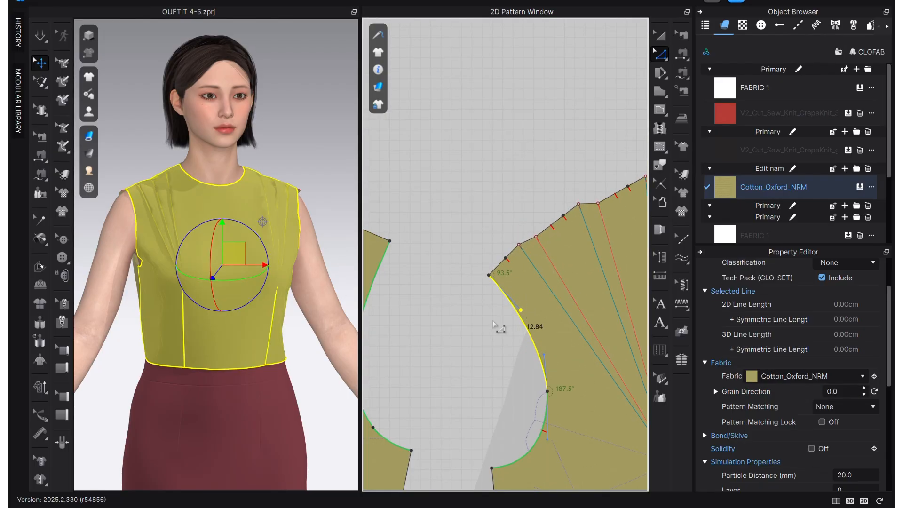
{"action": "left_click", "coordinate": [500, 328]}
Move the back bodice's shoulder tip 1 cm inward along its shoulder line to match the front.
{"action": "scroll", "coordinate": [502, 325], "scroll_direction": "down", "scroll_amount": 5}
{"action": "scroll", "coordinate": [453, 277], "scroll_direction": "up", "scroll_amount": 3}
{"action": "left_click", "coordinate": [464, 273]}
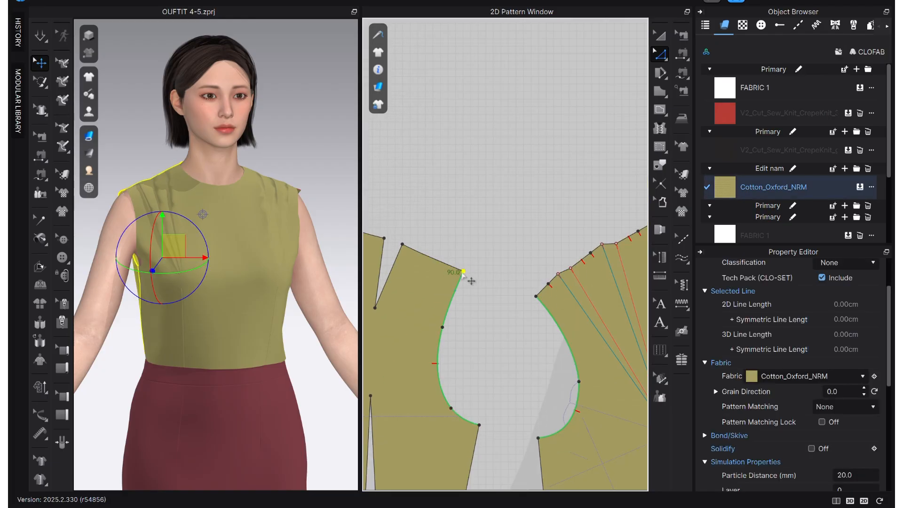
{"action": "scroll", "coordinate": [464, 276], "scroll_direction": "up", "scroll_amount": 3}
{"action": "left_click_drag", "start_coordinate": [464, 270], "coordinate": [451, 259]}
{"action": "right_click", "coordinate": [451, 259]}
{"action": "key", "text": "Return"}
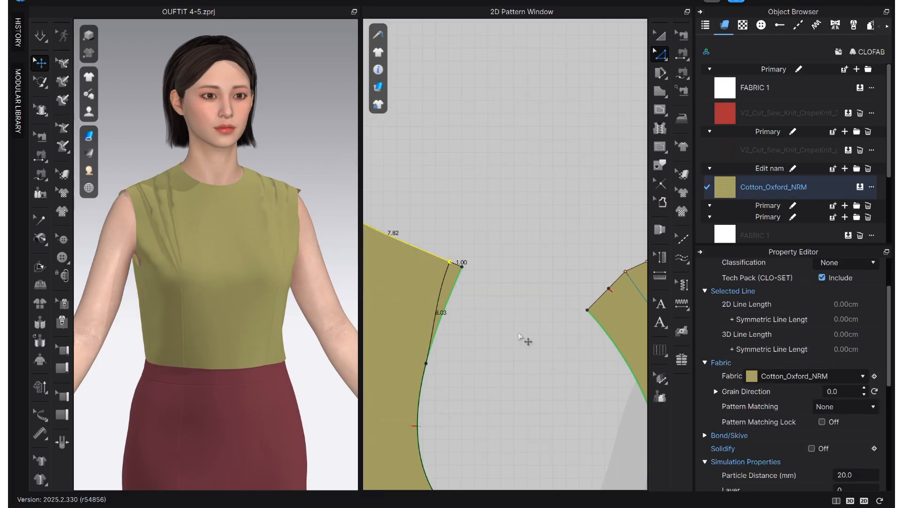
Set the particle distance of the front and back bodice pieces to 10 mm and simulate the garment.
{"action": "scroll", "coordinate": [523, 341], "scroll_direction": "down", "scroll_amount": 5}
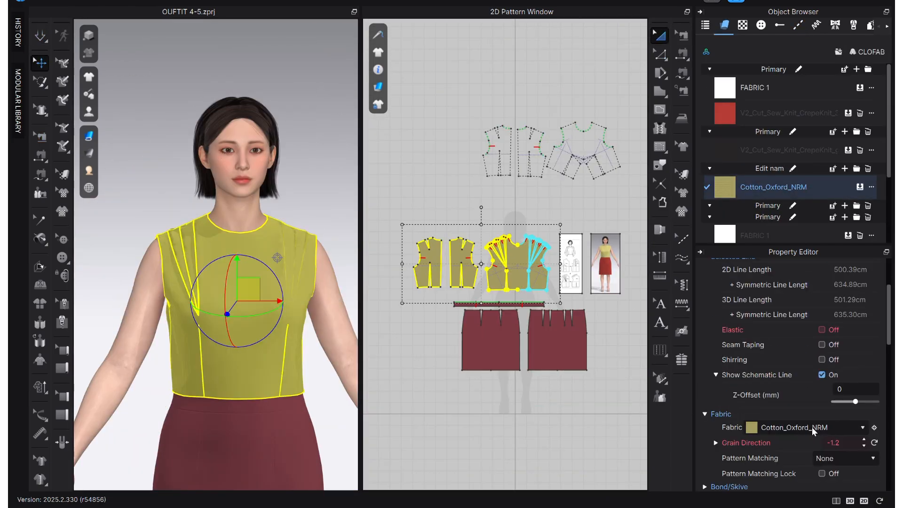
{"action": "scroll", "coordinate": [777, 359], "scroll_direction": "up", "scroll_amount": 2}
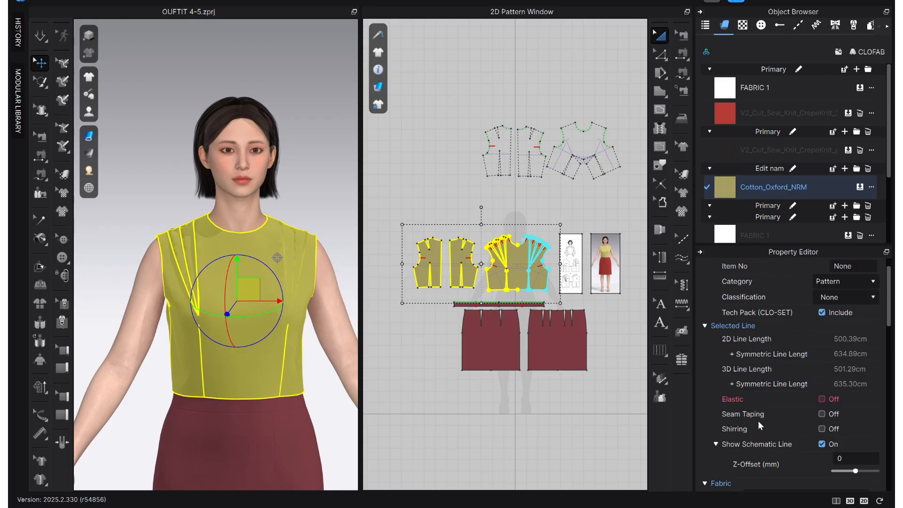
{"action": "scroll", "coordinate": [830, 362], "scroll_direction": "down", "scroll_amount": 5}
{"action": "left_click", "coordinate": [861, 431]}
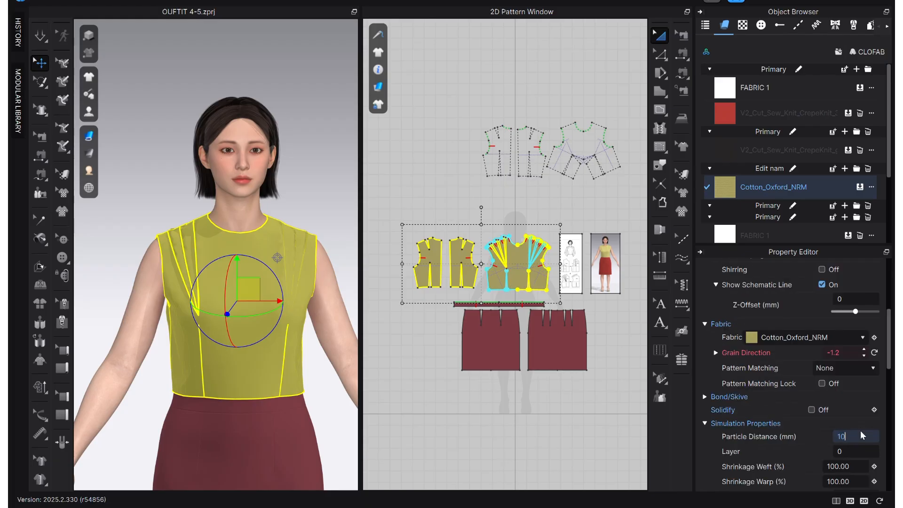
{"action": "key", "text": "Return"}
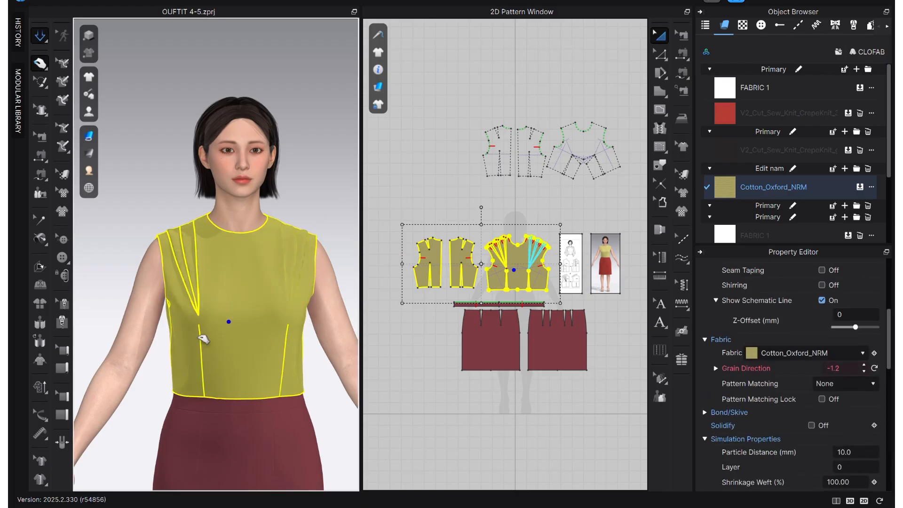
{"action": "left_click", "coordinate": [162, 263]}
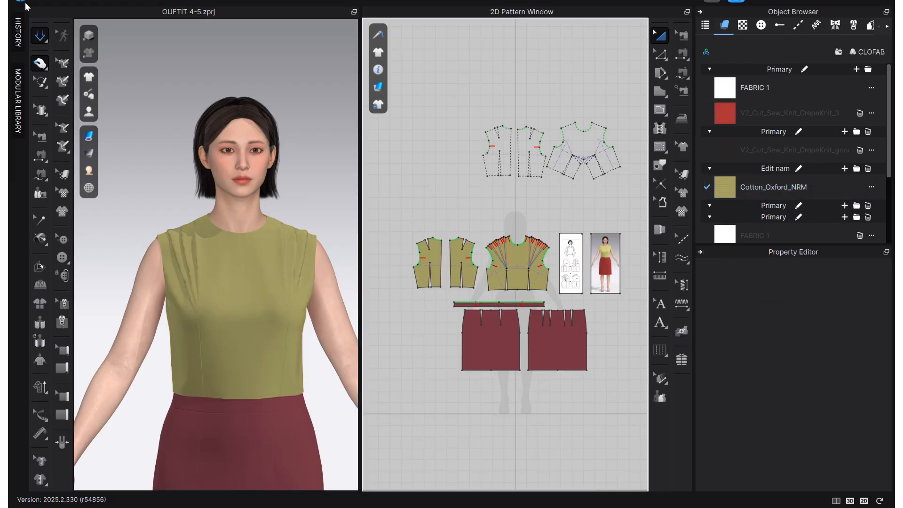
{"action": "left_click", "coordinate": [743, 26]}
{"action": "scroll", "coordinate": [600, 217], "scroll_direction": "up", "scroll_amount": 5}
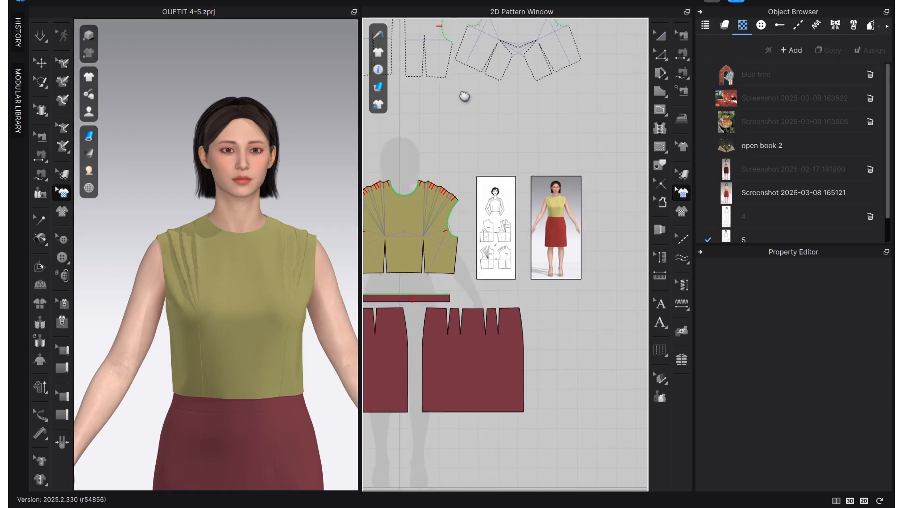
{"action": "scroll", "coordinate": [491, 235], "scroll_direction": "up", "scroll_amount": 3}
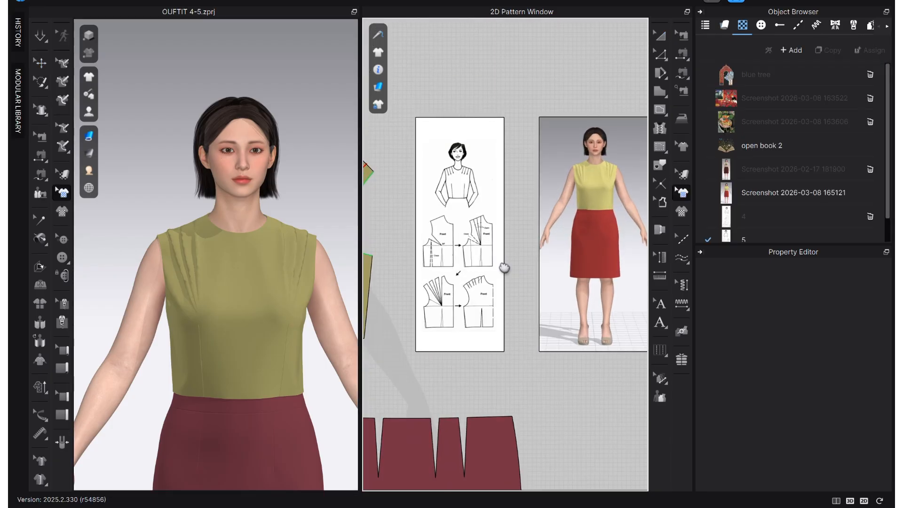
{"action": "right_click_drag", "start_coordinate": [504, 264], "coordinate": [592, 257]}
{"action": "scroll", "coordinate": [561, 265], "scroll_direction": "down", "scroll_amount": 3}
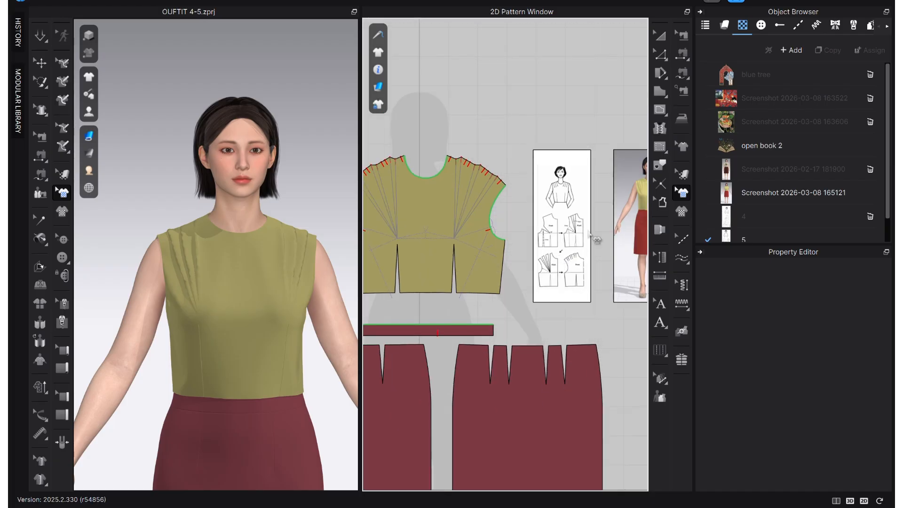
{"action": "scroll", "coordinate": [588, 232], "scroll_direction": "up", "scroll_amount": 2}
{"action": "middle_click_drag", "start_coordinate": [589, 232], "coordinate": [474, 209]}
{"action": "left_click_drag", "start_coordinate": [736, 112], "coordinate": [560, 128]}
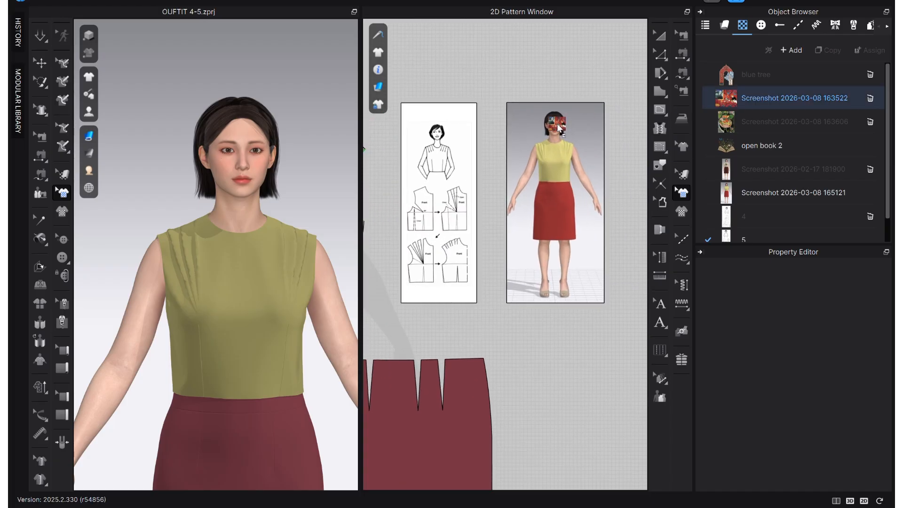
{"action": "left_click_drag", "start_coordinate": [437, 158], "coordinate": [472, 180]}
{"action": "scroll", "coordinate": [419, 192], "scroll_direction": "up", "scroll_amount": 3}
{"action": "scroll", "coordinate": [461, 184], "scroll_direction": "down", "scroll_amount": 4}
{"action": "left_click", "coordinate": [464, 188]}
{"action": "scroll", "coordinate": [505, 170], "scroll_direction": "down", "scroll_amount": 2}
{"action": "middle_click_drag", "start_coordinate": [508, 174], "coordinate": [610, 174]}
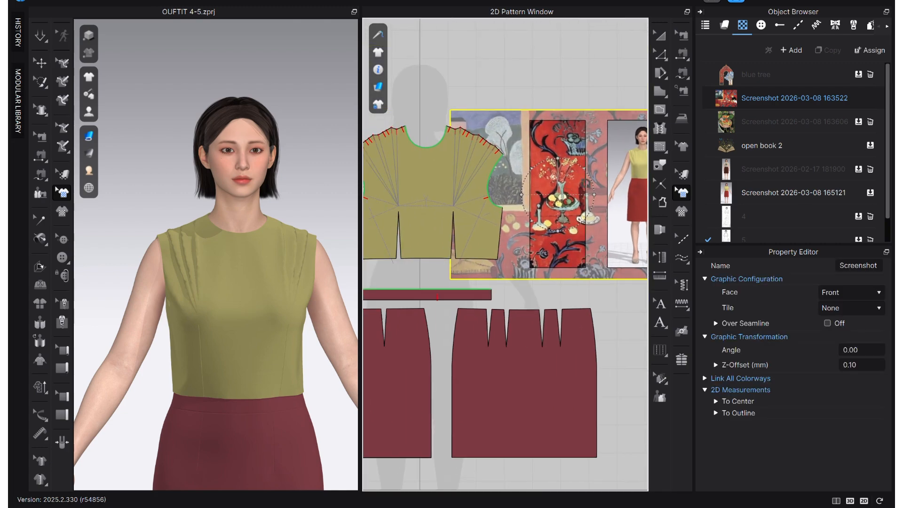
Apply the red V2_Cut_Sew_Knit_CrepeKnit_3 fabric to the skirt pieces and the waistband.
{"action": "scroll", "coordinate": [477, 183], "scroll_direction": "down", "scroll_amount": 2}
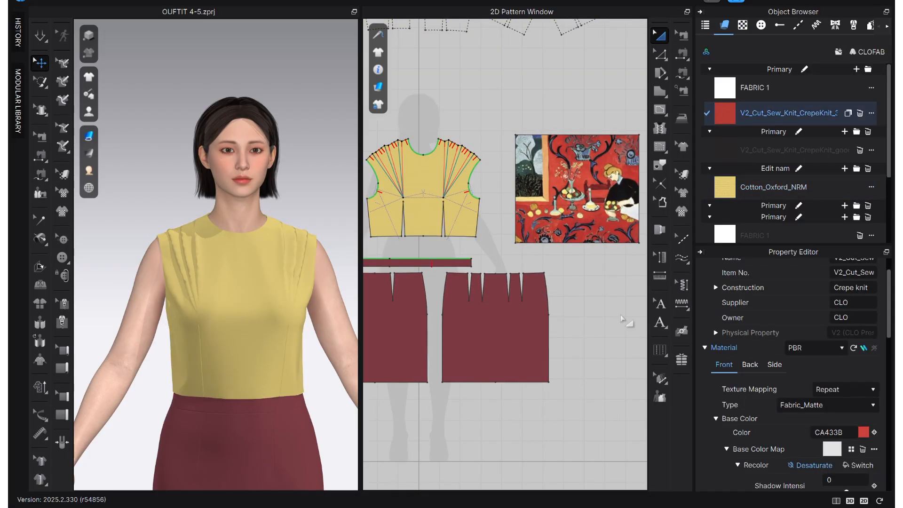
{"action": "scroll", "coordinate": [623, 320], "scroll_direction": "down", "scroll_amount": 2}
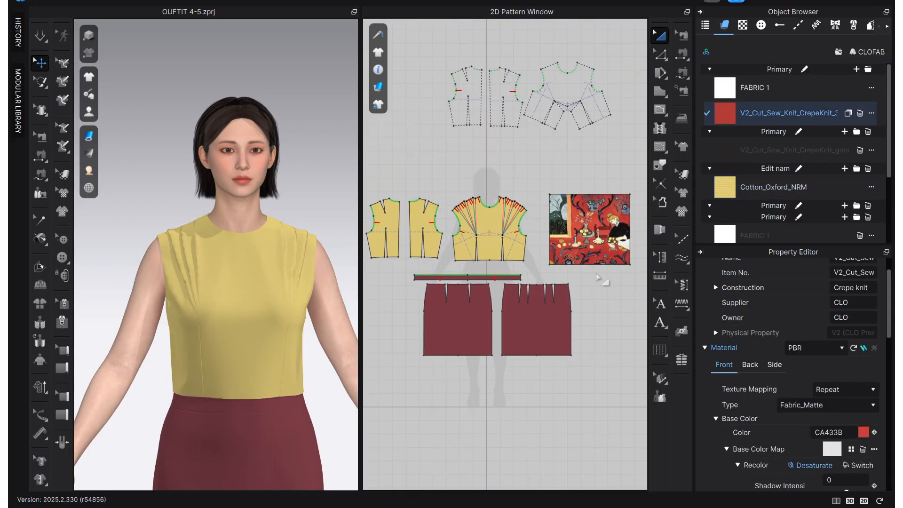
{"action": "left_click_drag", "start_coordinate": [606, 277], "coordinate": [433, 367]}
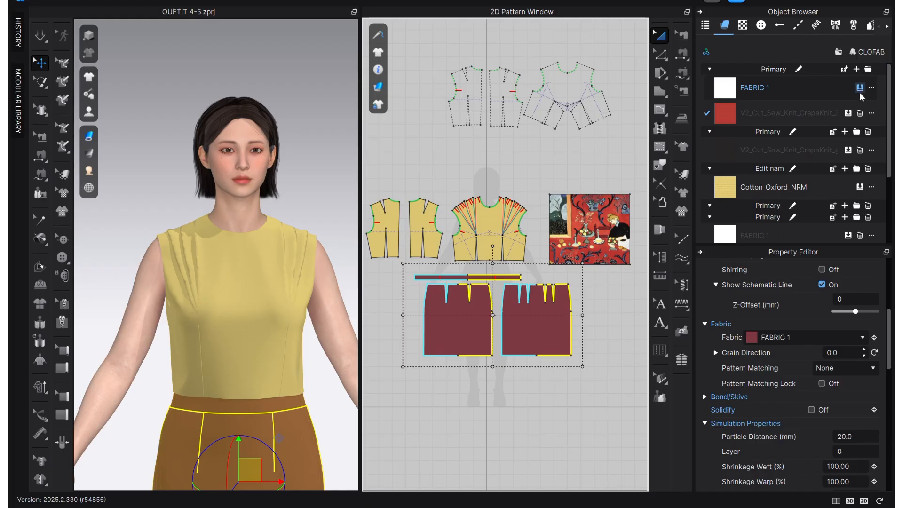
{"action": "left_click", "coordinate": [848, 113]}
{"action": "left_click", "coordinate": [580, 365]}
{"action": "scroll", "coordinate": [602, 285], "scroll_direction": "down", "scroll_amount": 4}
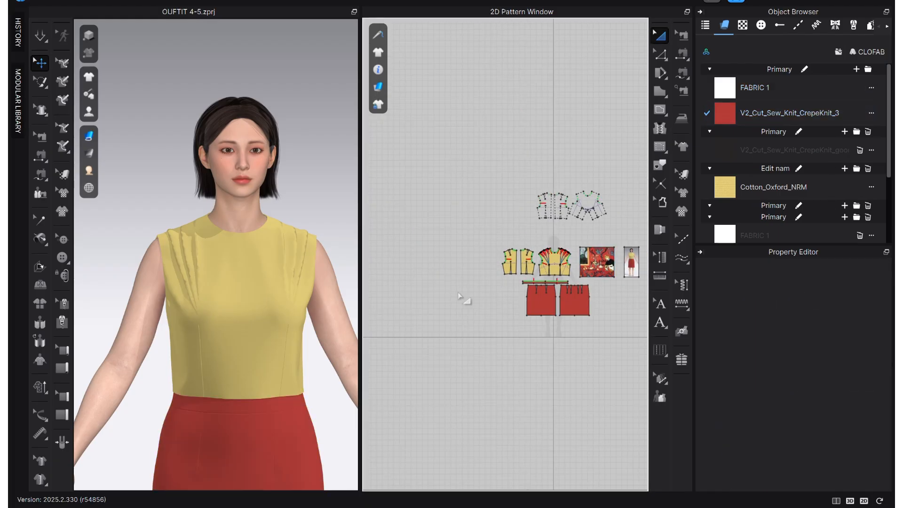
{"action": "scroll", "coordinate": [490, 289], "scroll_direction": "down", "scroll_amount": 5}
{"action": "scroll", "coordinate": [491, 288], "scroll_direction": "up", "scroll_amount": 4}
{"action": "scroll", "coordinate": [477, 284], "scroll_direction": "down", "scroll_amount": 3}
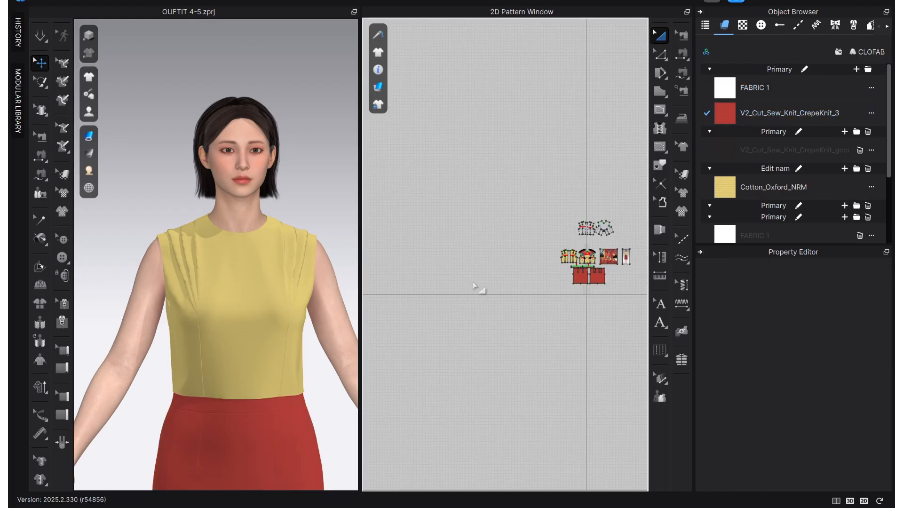
{"action": "scroll", "coordinate": [576, 241], "scroll_direction": "up", "scroll_amount": 2}
{"action": "scroll", "coordinate": [588, 238], "scroll_direction": "up", "scroll_amount": 6}
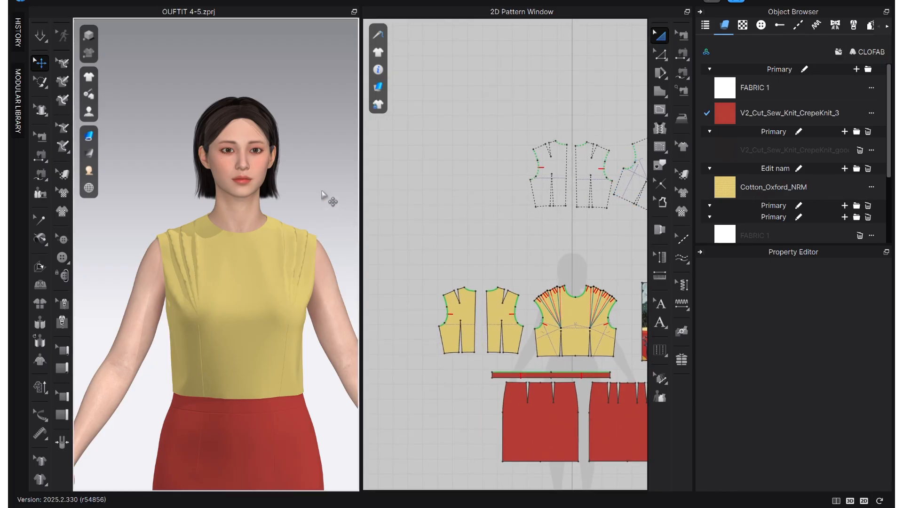
Simulate the garment briefly from the front while tugging the front bodice to settle its drape.
{"action": "key", "text": "2"}
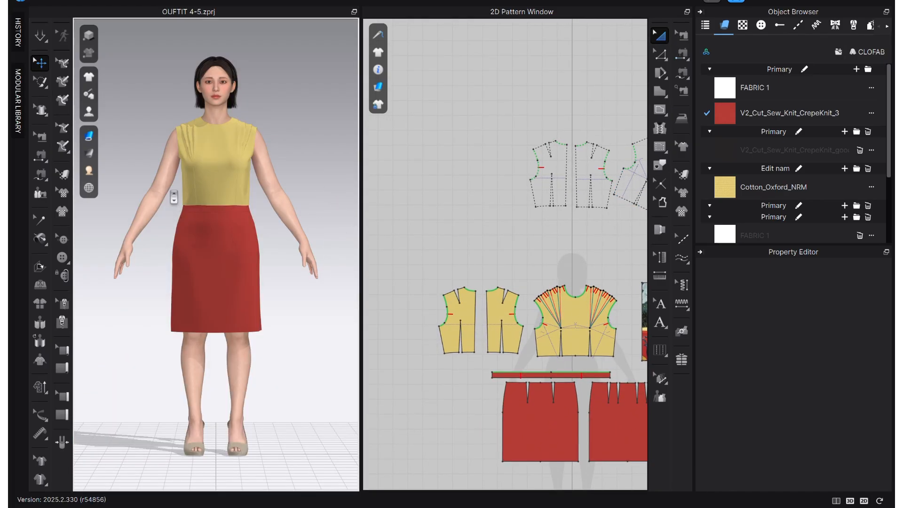
{"action": "scroll", "coordinate": [174, 197], "scroll_direction": "up", "scroll_amount": 3}
{"action": "middle_click_drag", "start_coordinate": [193, 160], "coordinate": [196, 176]}
{"action": "key", "text": "space"}
{"action": "left_click_drag", "start_coordinate": [180, 162], "coordinate": [182, 164]}
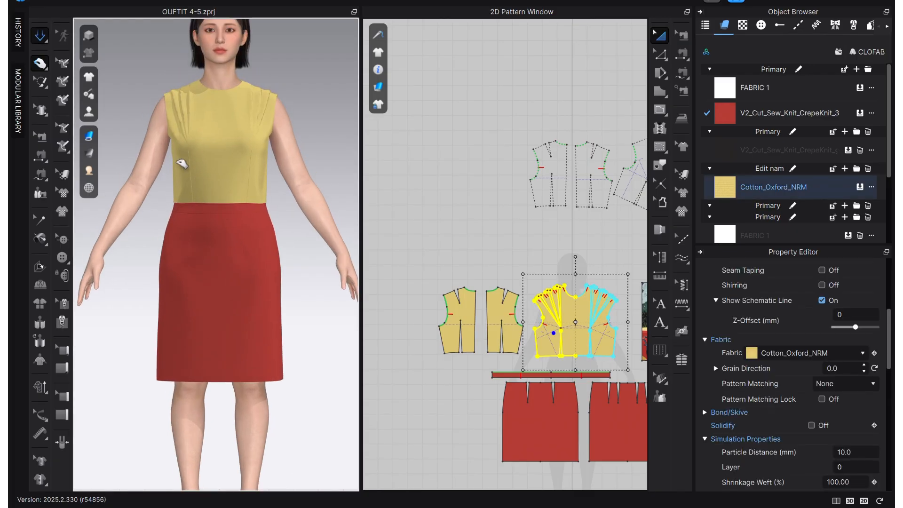
{"action": "left_click", "coordinate": [326, 130]}
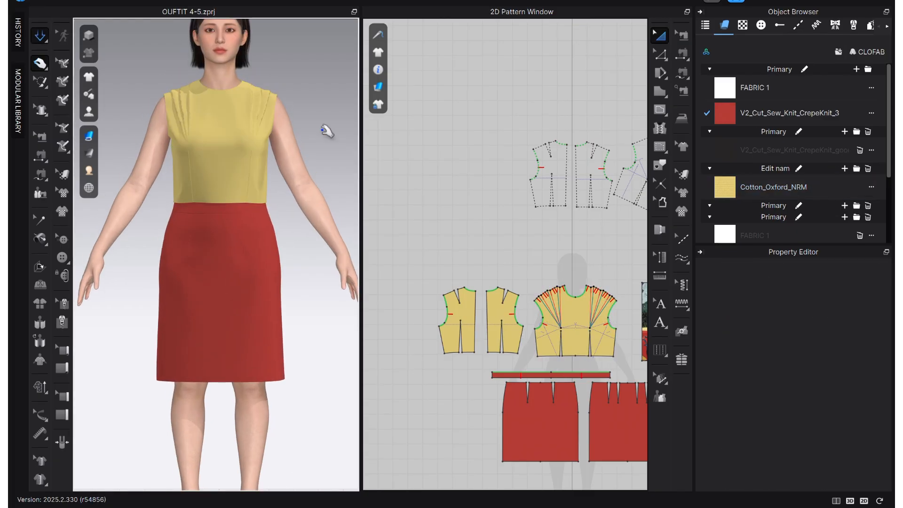
{"action": "key", "text": "space"}
Restart the simulation and pull the fabric around the back waist to settle the bodice and skirt.
{"action": "scroll", "coordinate": [249, 240], "scroll_direction": "down", "scroll_amount": 3}
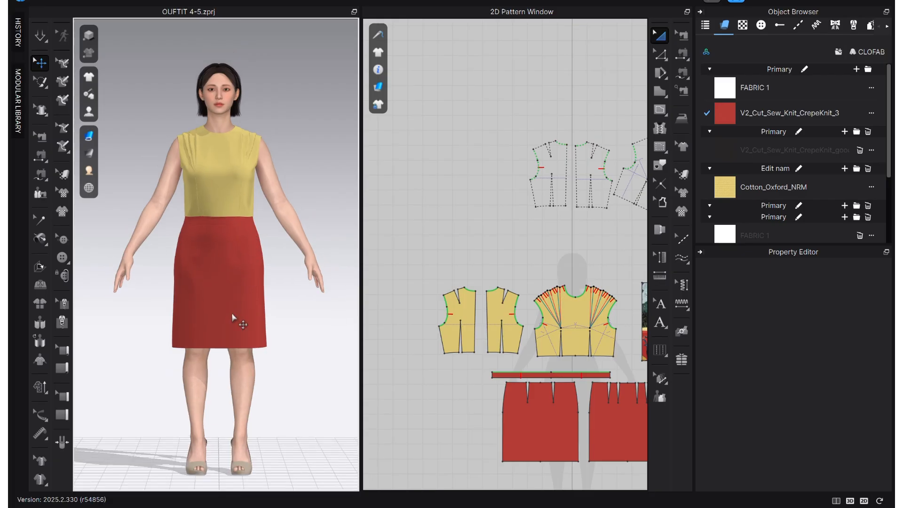
{"action": "scroll", "coordinate": [231, 313], "scroll_direction": "down", "scroll_amount": 1}
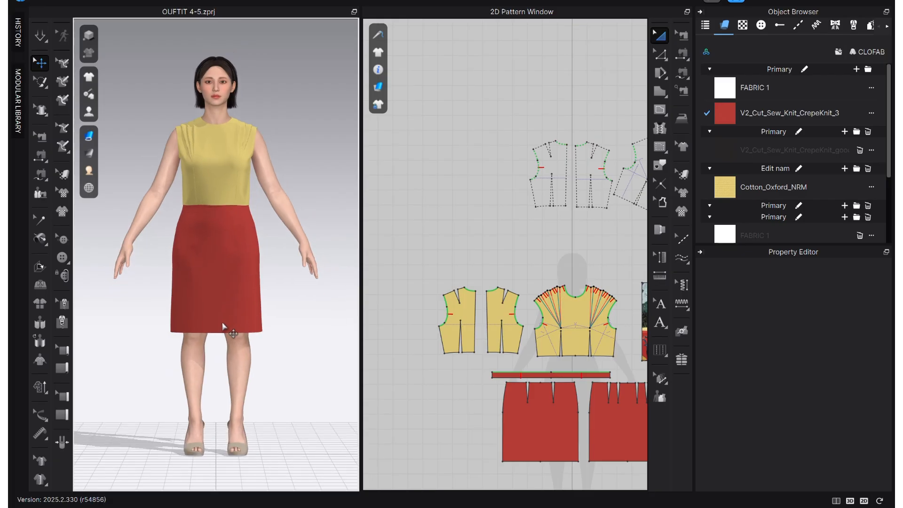
{"action": "right_click_drag", "start_coordinate": [182, 371], "coordinate": [369, 377]}
{"action": "scroll", "coordinate": [207, 215], "scroll_direction": "up", "scroll_amount": 4}
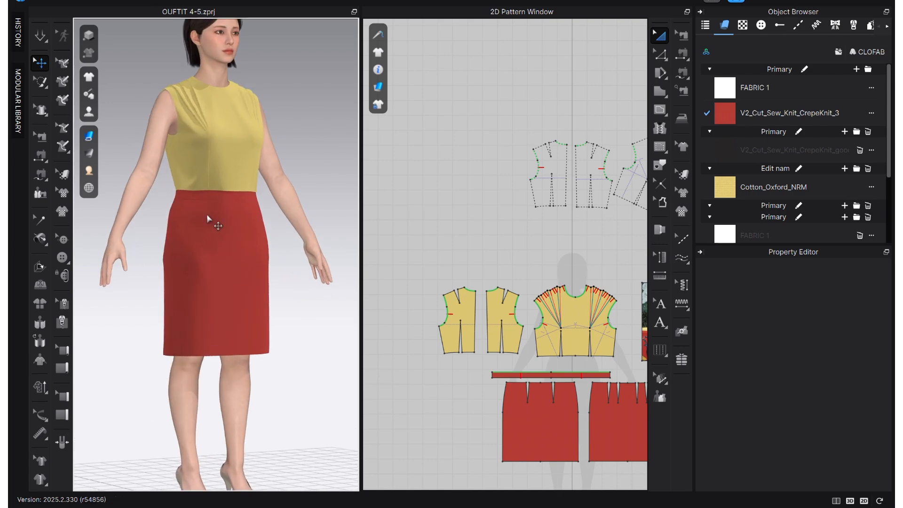
{"action": "middle_click_drag", "start_coordinate": [211, 226], "coordinate": [243, 317]}
{"action": "right_click_drag", "start_coordinate": [244, 317], "coordinate": [343, 333]}
{"action": "key", "text": "space"}
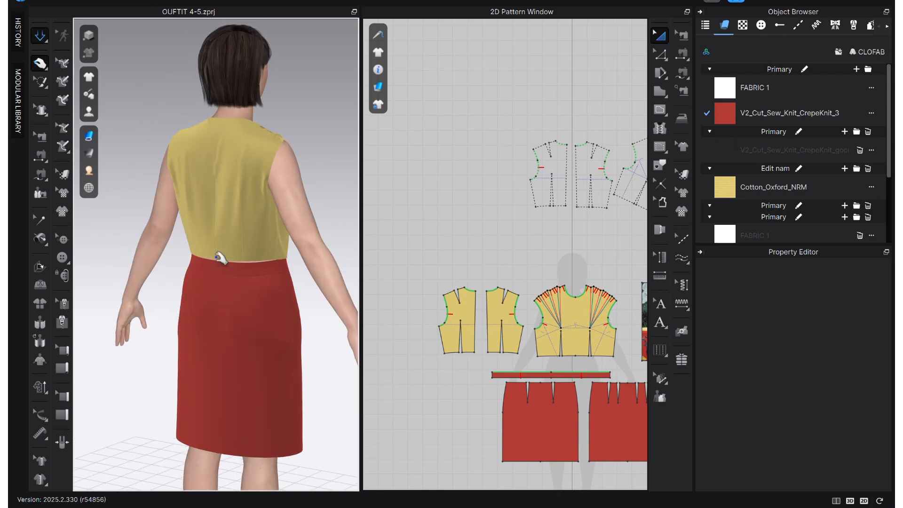
{"action": "left_click_drag", "start_coordinate": [233, 239], "coordinate": [255, 266]}
{"action": "left_click", "coordinate": [234, 263]}
Examine the complete outfit's drape from all sides while it simulates, and stop the simulation.
{"action": "left_click", "coordinate": [295, 162]}
{"action": "right_click_drag", "start_coordinate": [323, 196], "coordinate": [235, 228]}
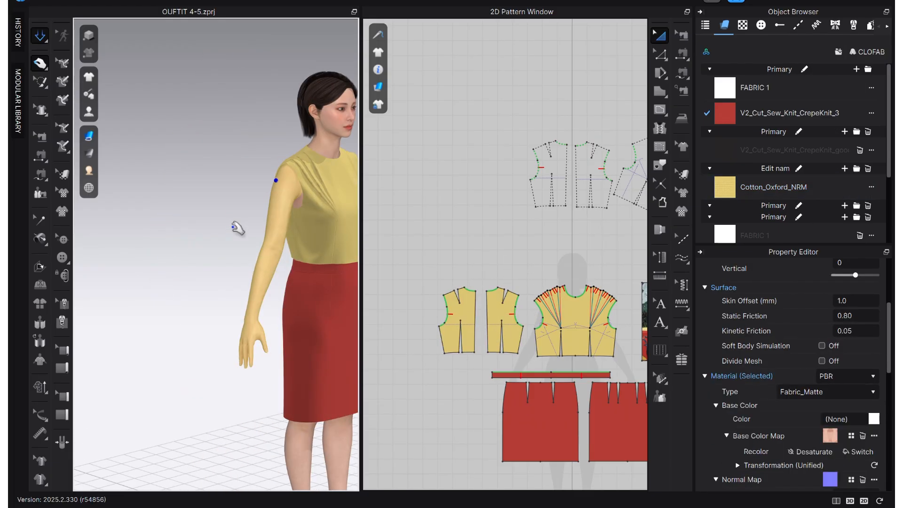
{"action": "key", "text": "2"}
{"action": "left_click", "coordinate": [184, 296]}
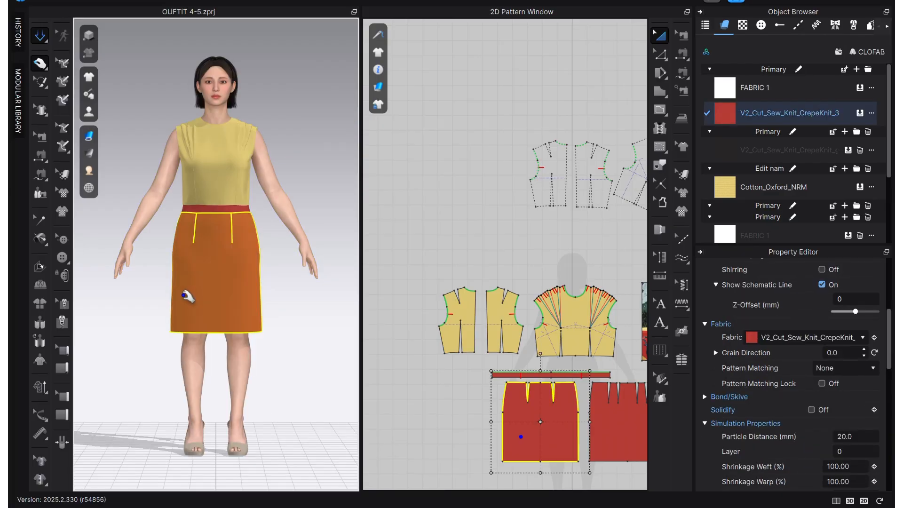
{"action": "left_click", "coordinate": [294, 305]}
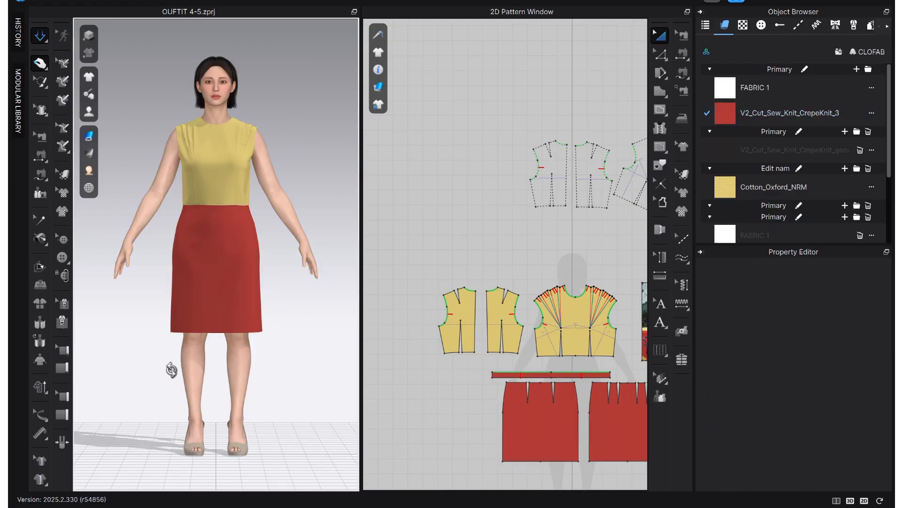
{"action": "right_click_drag", "start_coordinate": [171, 371], "coordinate": [331, 370]}
{"action": "right_click_drag", "start_coordinate": [125, 362], "coordinate": [299, 360]}
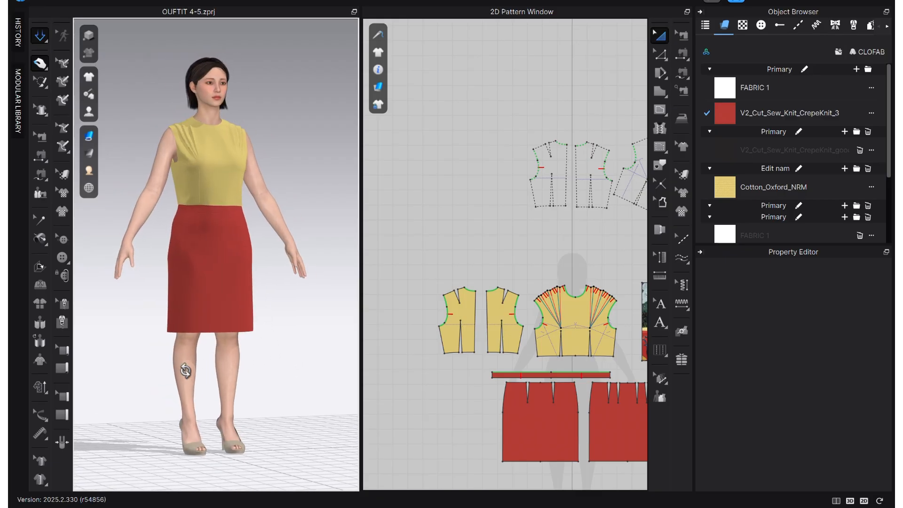
{"action": "right_click_drag", "start_coordinate": [185, 371], "coordinate": [399, 349]}
{"action": "right_click_drag", "start_coordinate": [177, 358], "coordinate": [242, 256]}
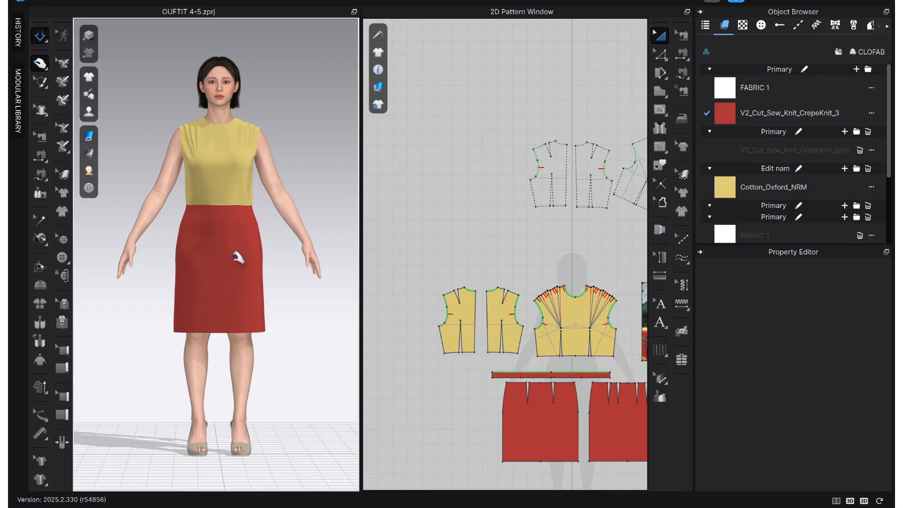
{"action": "left_click", "coordinate": [43, 36]}
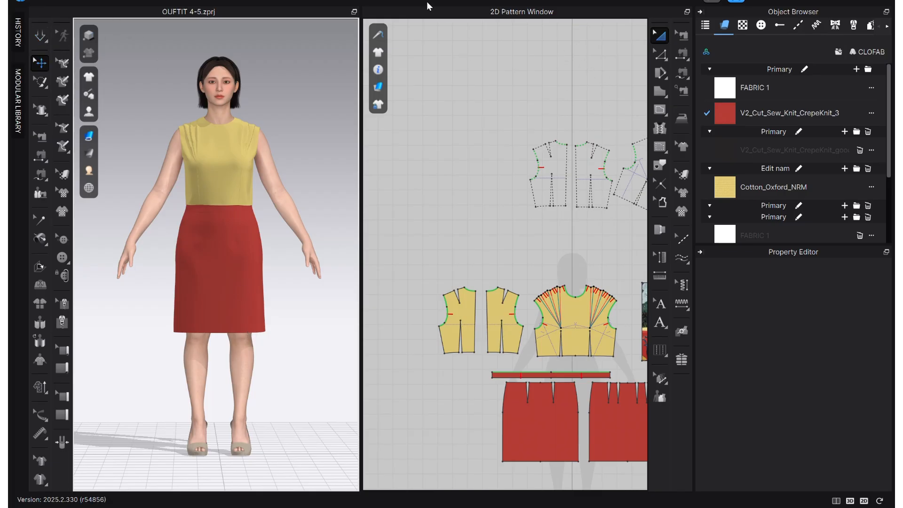